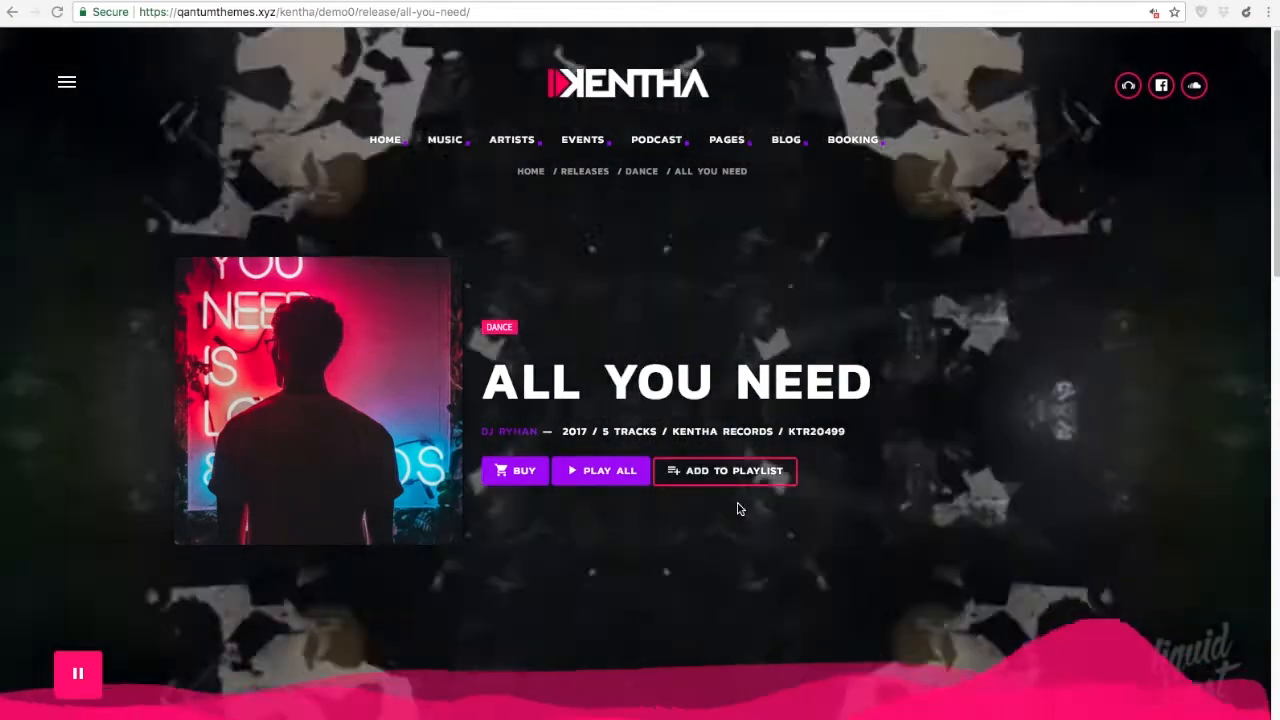
scroll(737, 508, "down", 6)
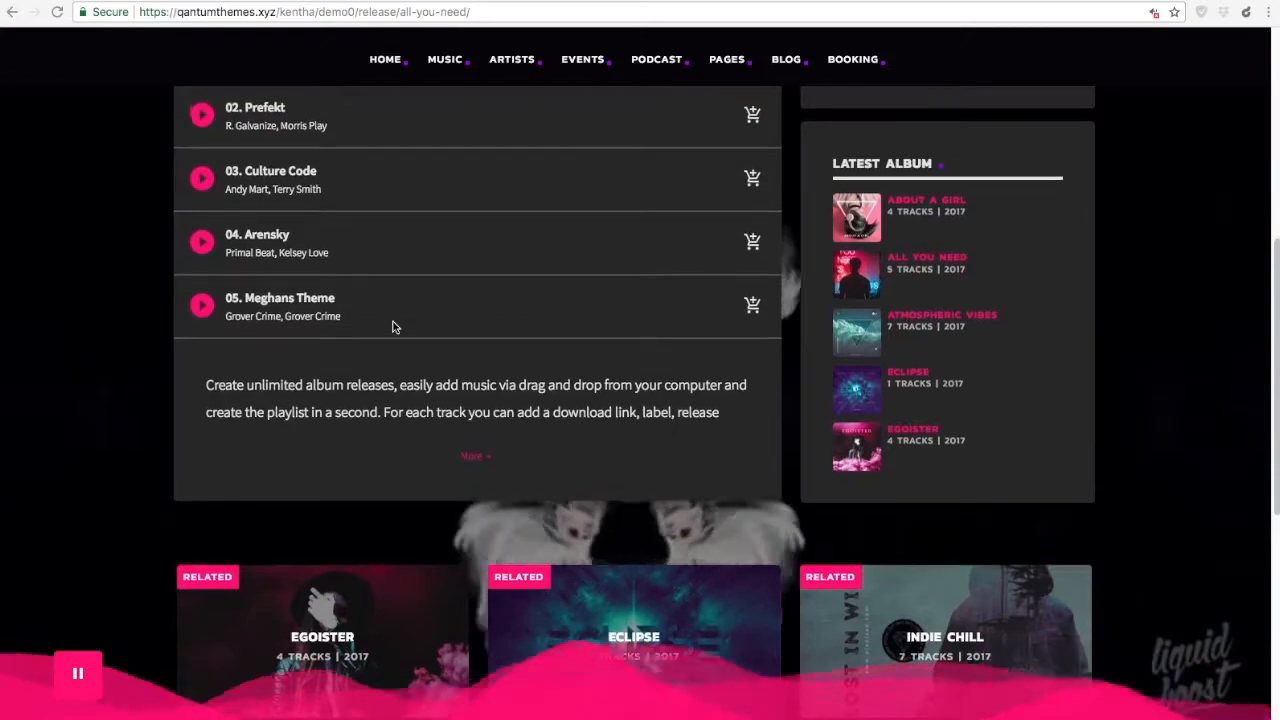
scroll(395, 330, "up", 6)
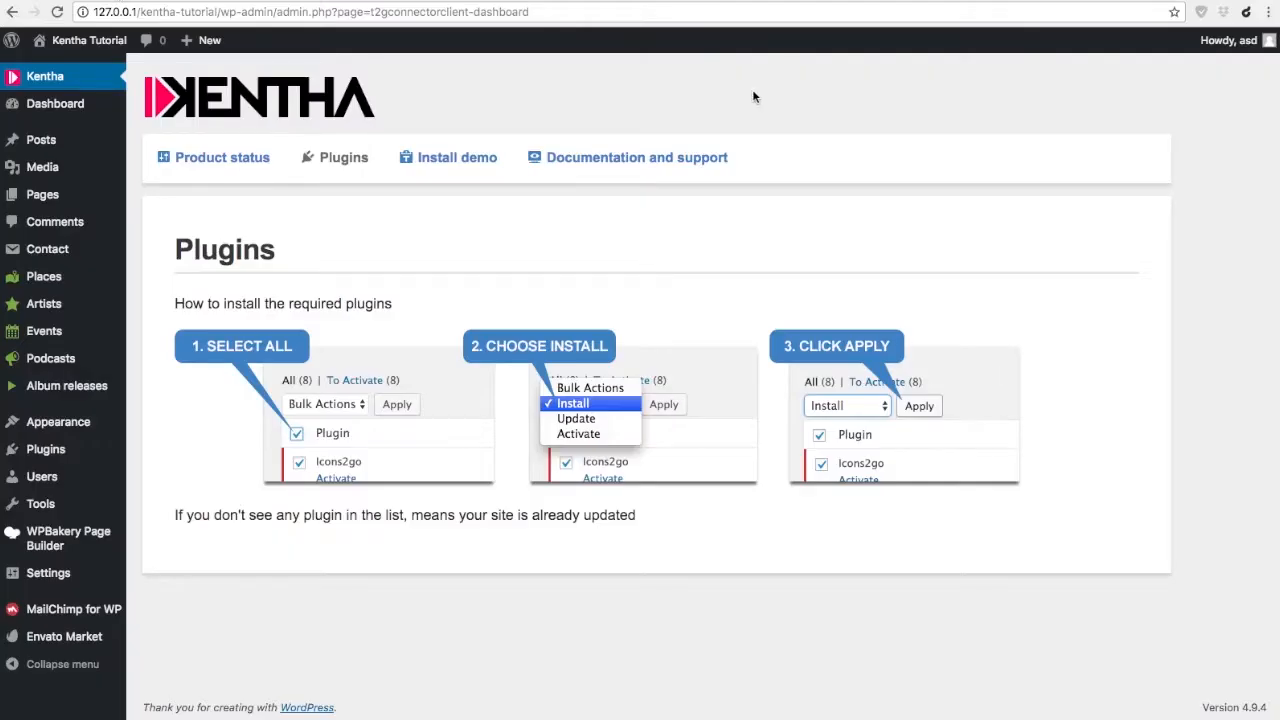
- Create a new album release titled "My Album" with the text "Album description" as its content
mouse_move(54, 389)
left_click(171, 415)
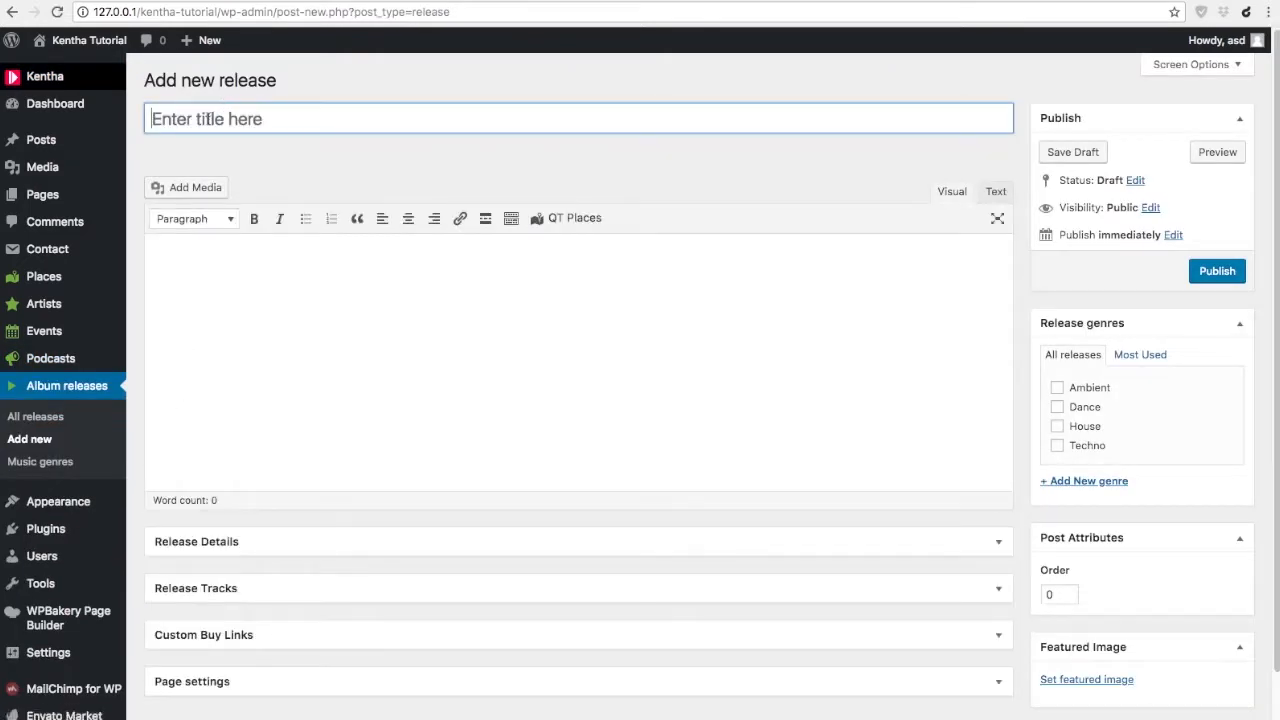
left_click(204, 126)
type("My Album")
left_click(295, 335)
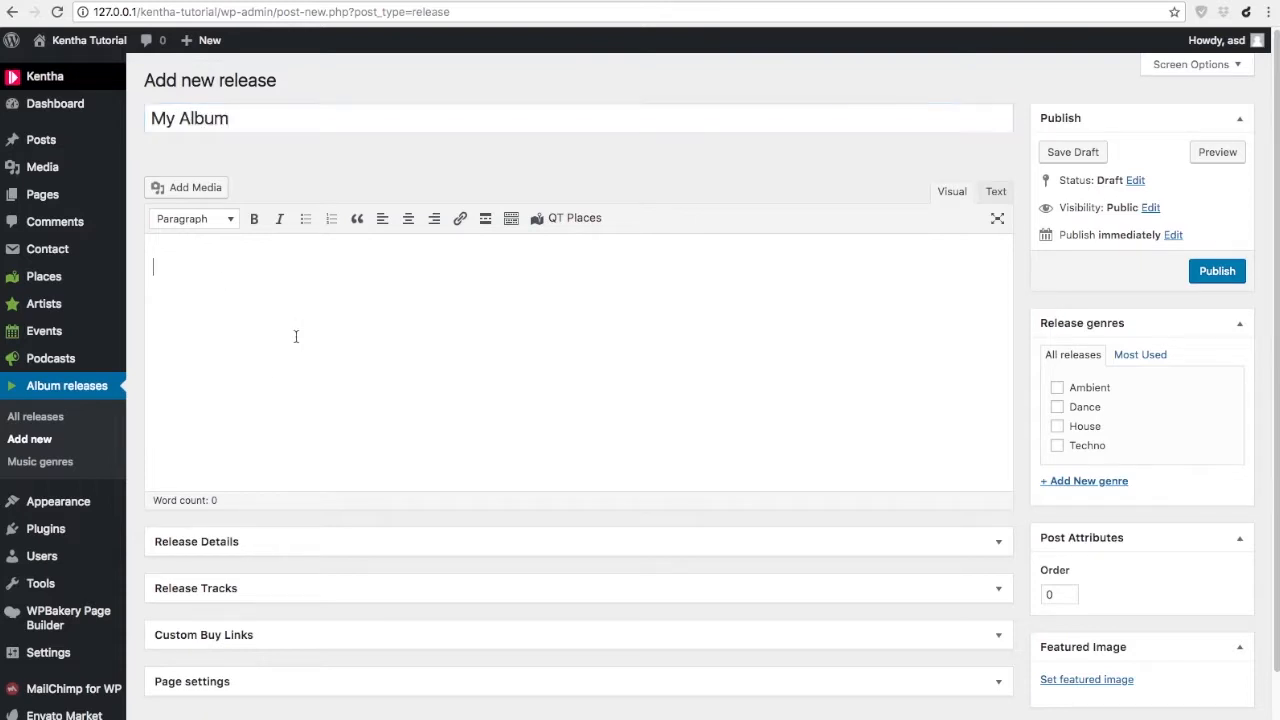
type("Album description")
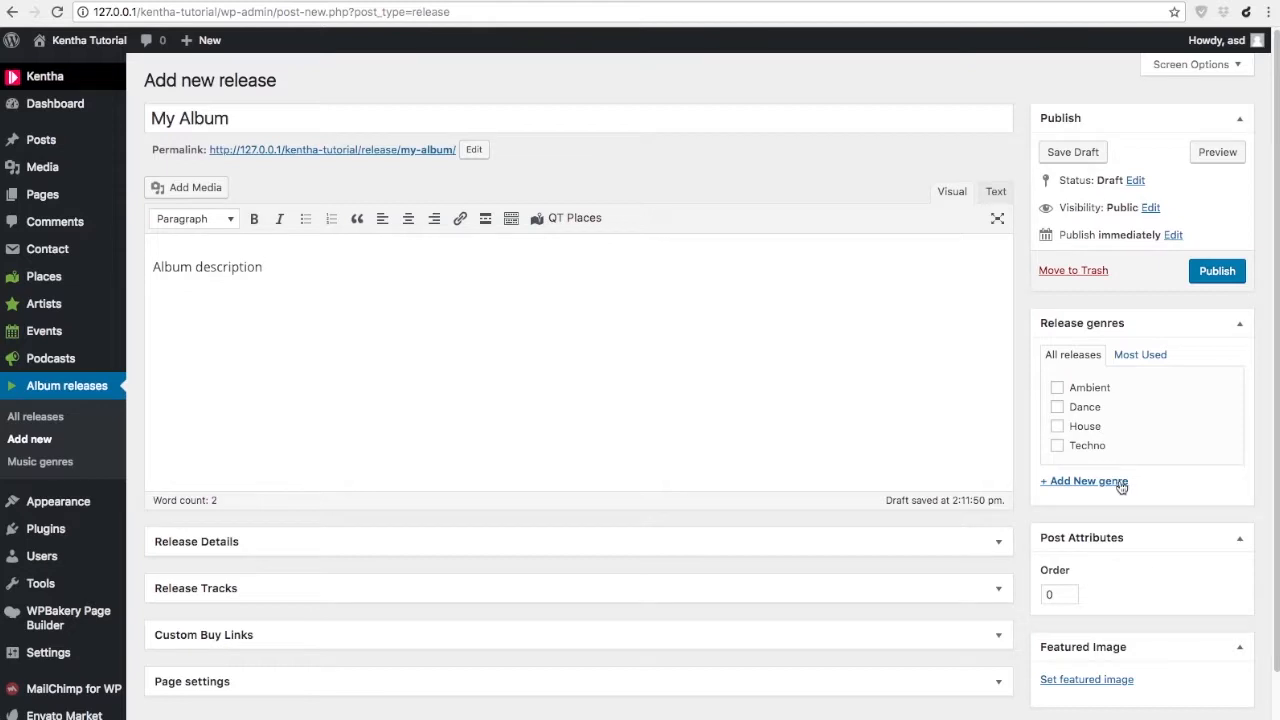
- Upload ALB00-b.jpg from the release folder in demo assets and set it as the release's featured image
left_click(1050, 681)
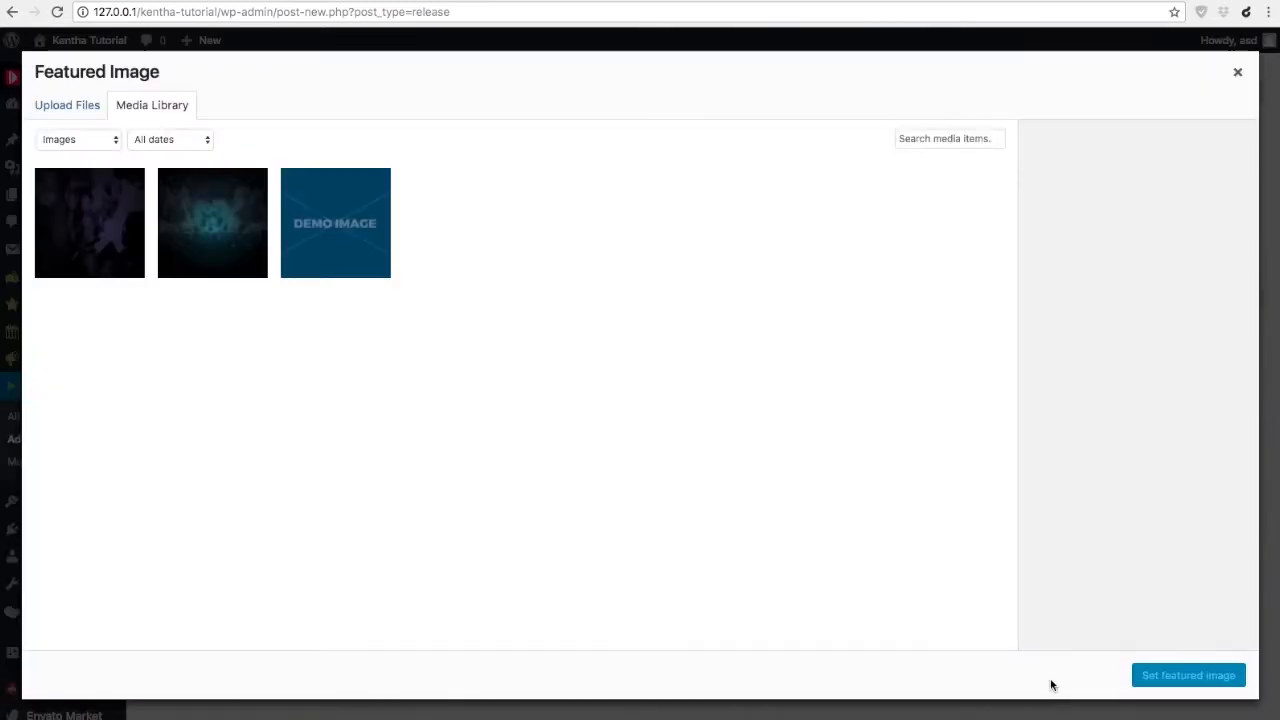
key("super+Tab")
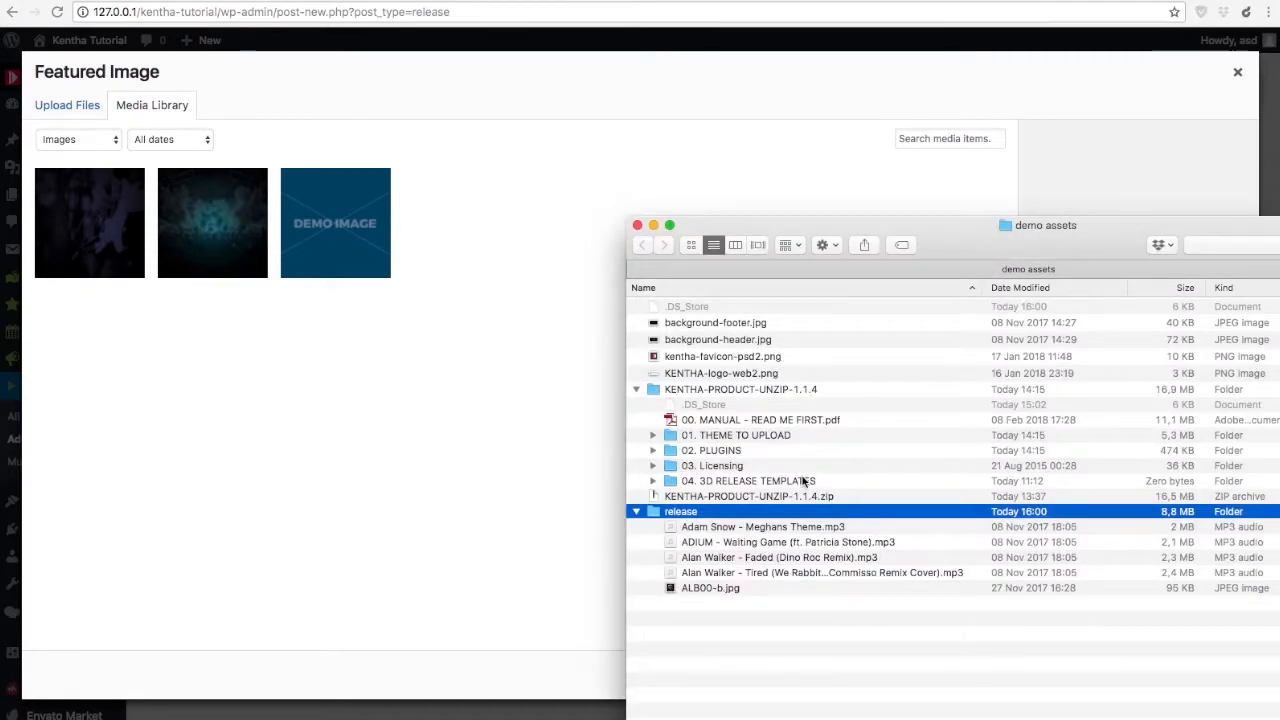
left_click_drag(724, 590, 238, 302)
left_click(300, 343)
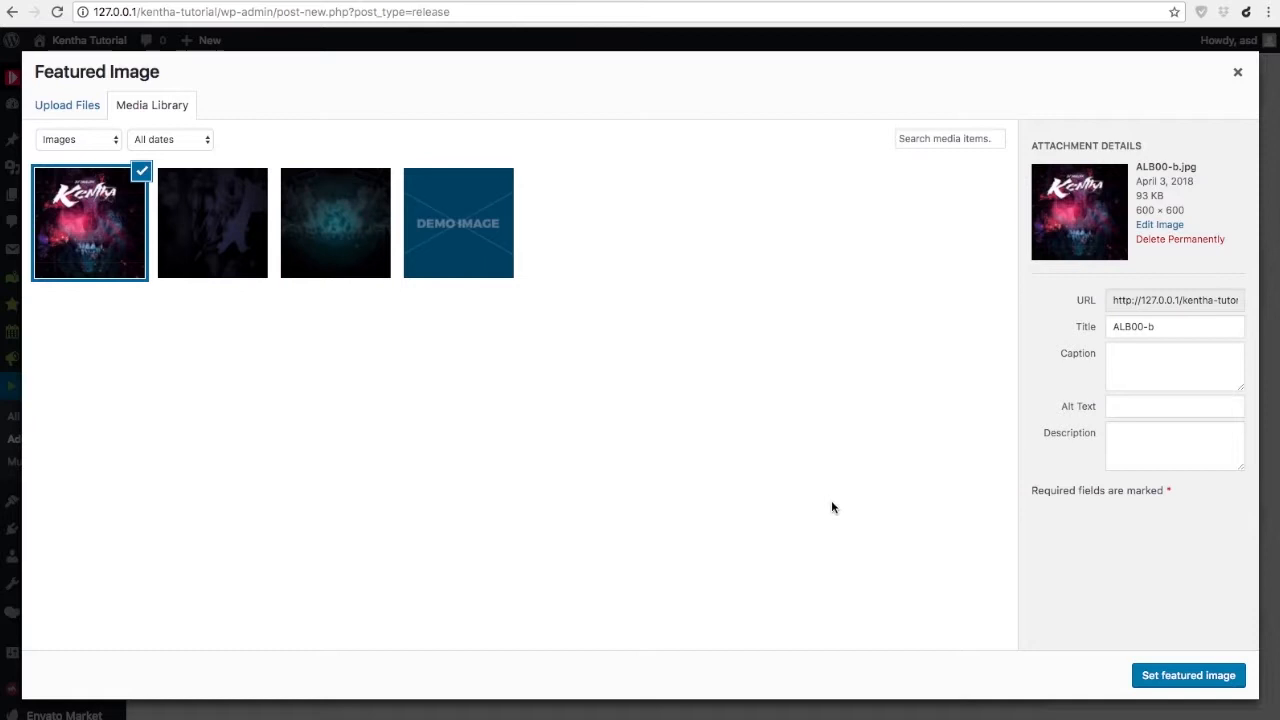
left_click(1188, 676)
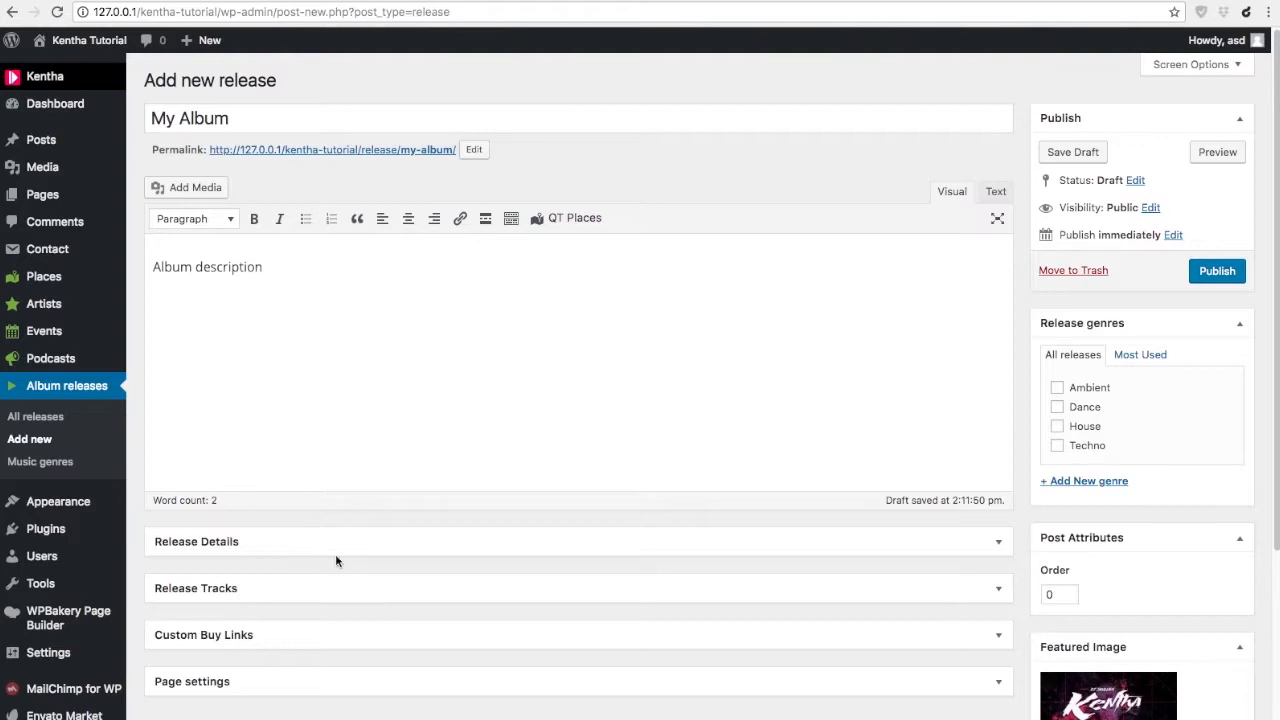
- Review the release editor's sections and check which boxes are enabled in its screen options
scroll(279, 545, "down", 2)
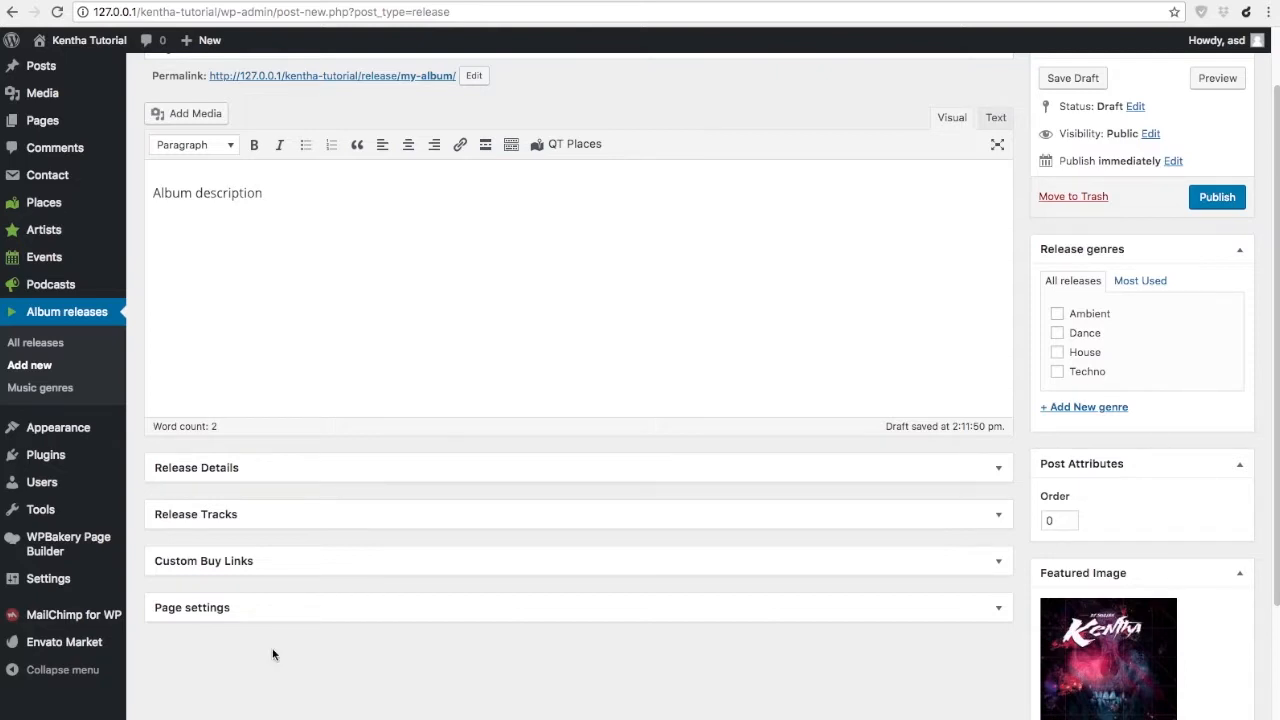
scroll(240, 559, "up", 2)
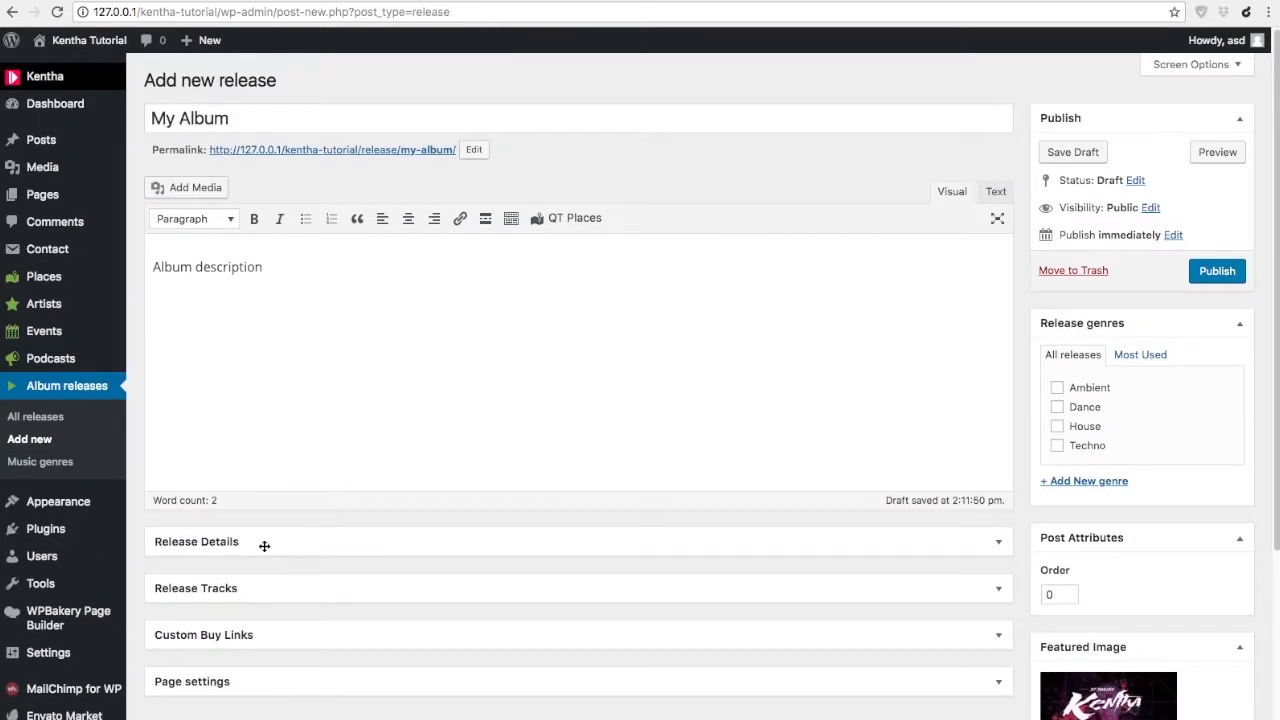
left_click(1212, 66)
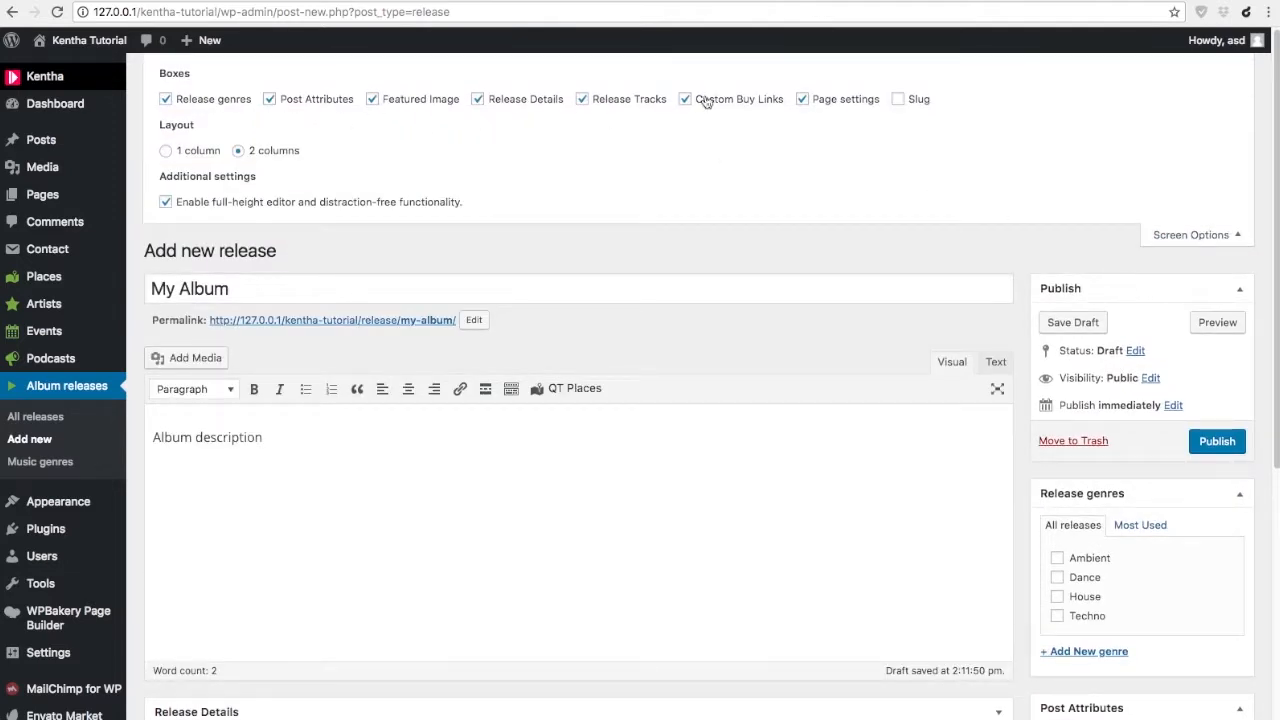
left_click(1180, 243)
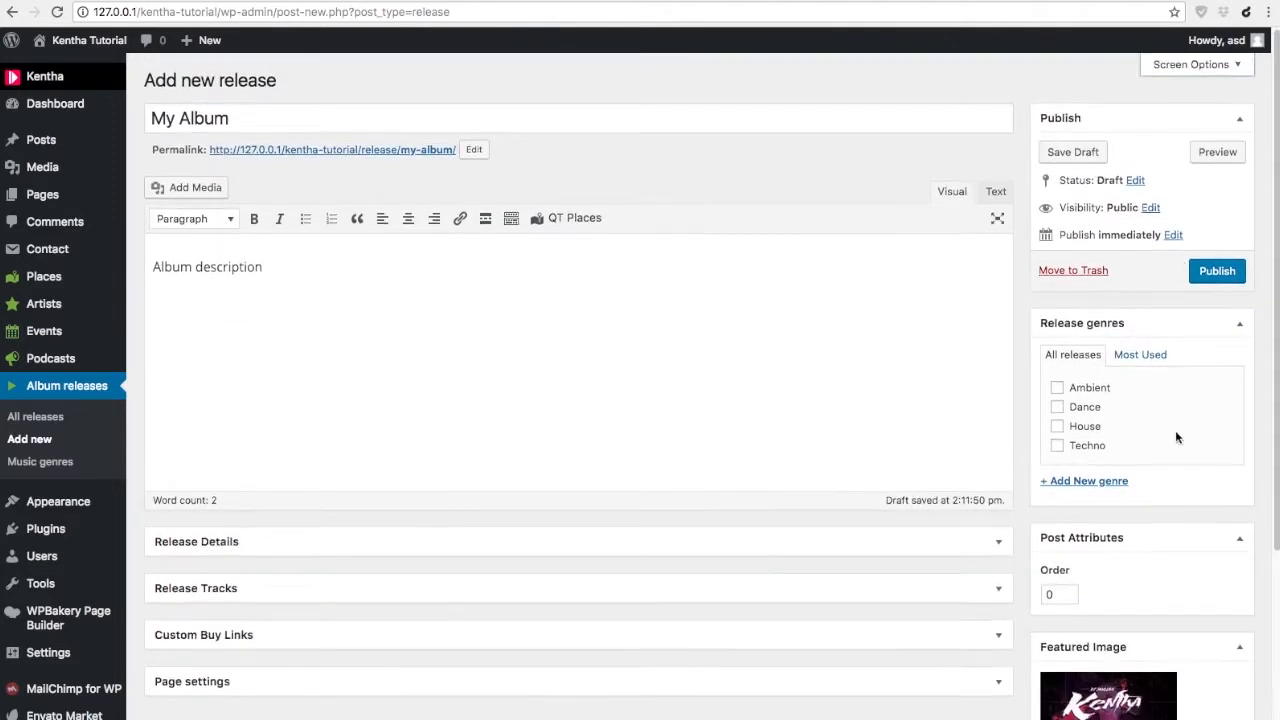
- Expand the release details and choose Dj Ryhan as the main artist
scroll(1174, 435, "down", 3)
left_click(187, 393)
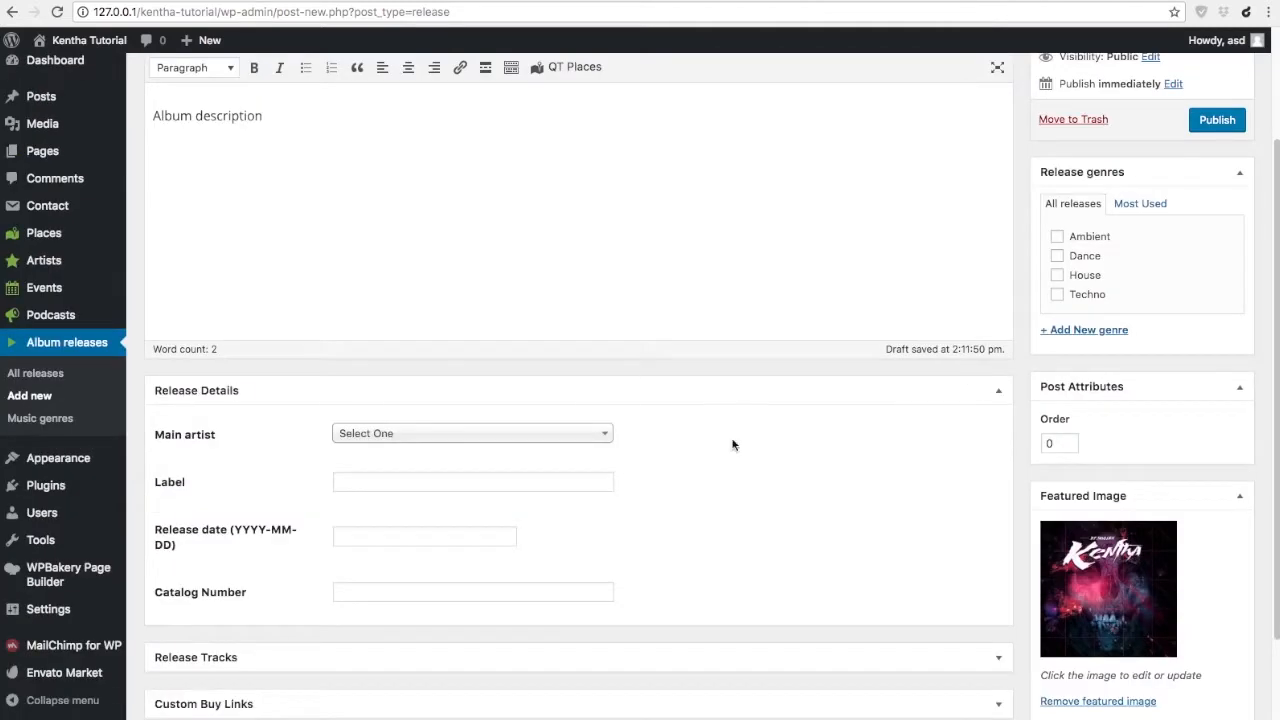
scroll(612, 407, "down", 2)
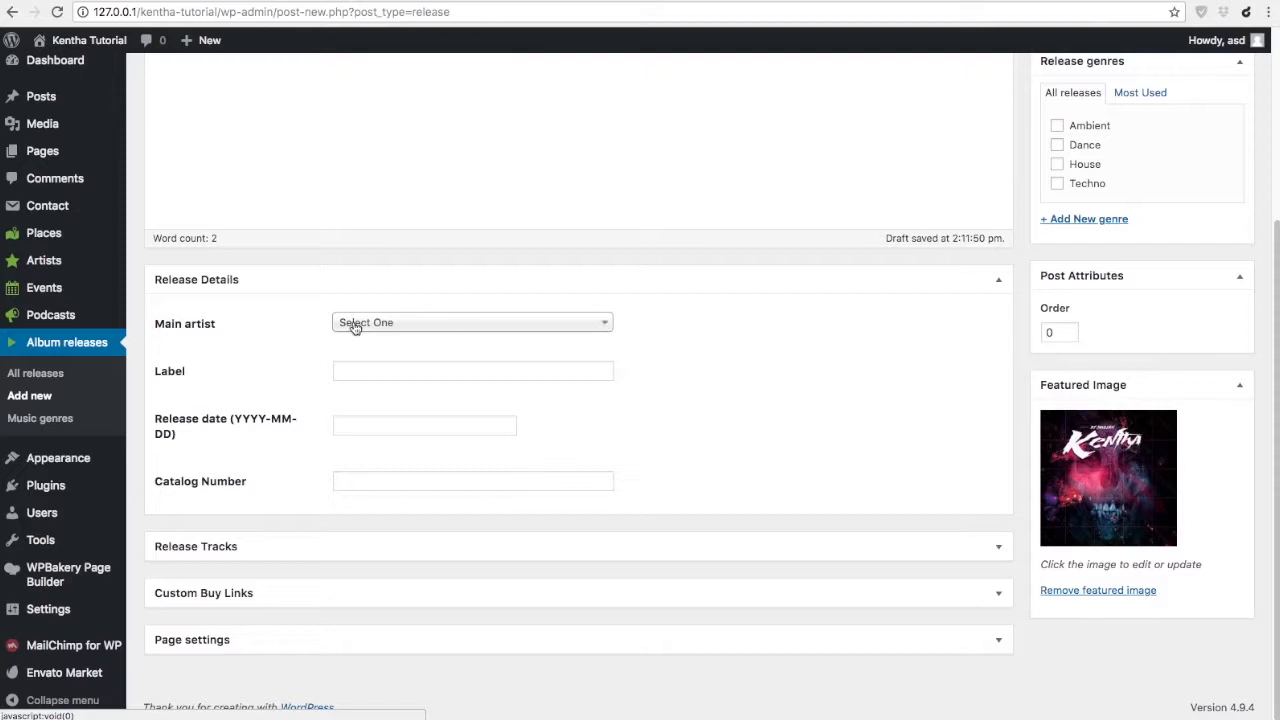
mouse_move(67, 273)
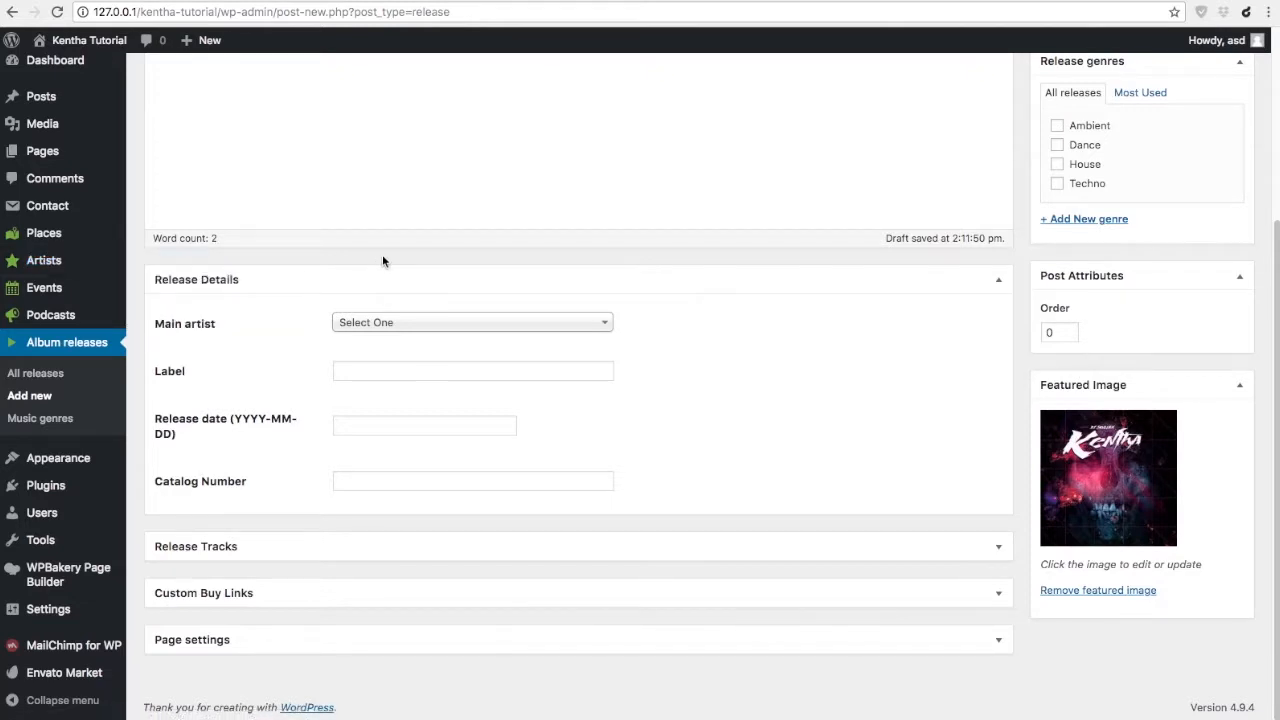
left_click(370, 326)
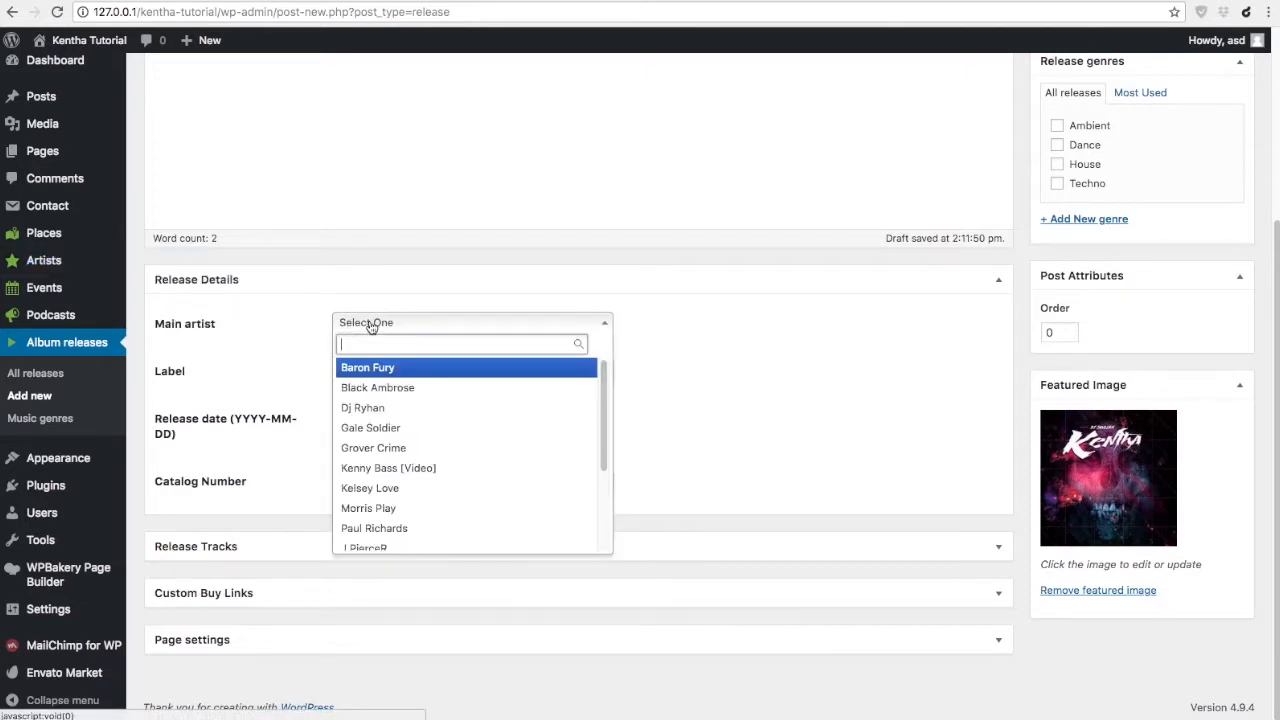
left_click(377, 407)
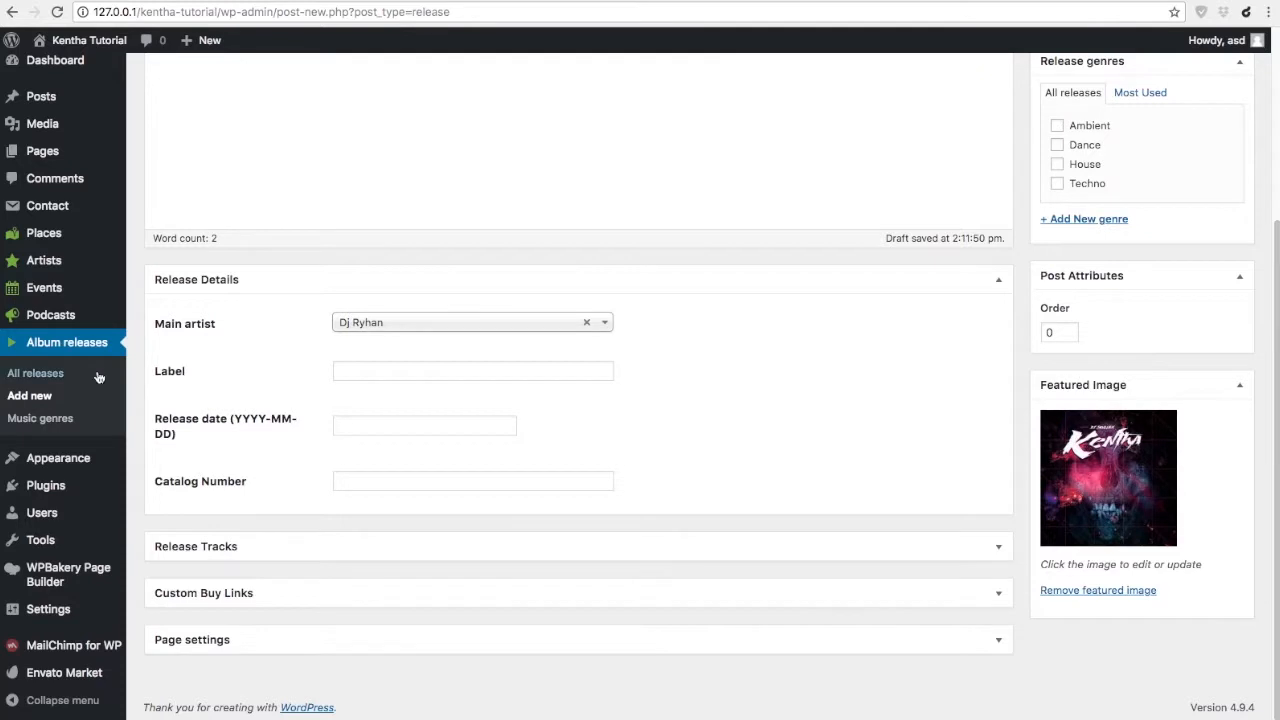
- Fill in the release details with label SuperTracks, release date 2018-04-20 and catalog number RCRD00001
left_click(459, 374)
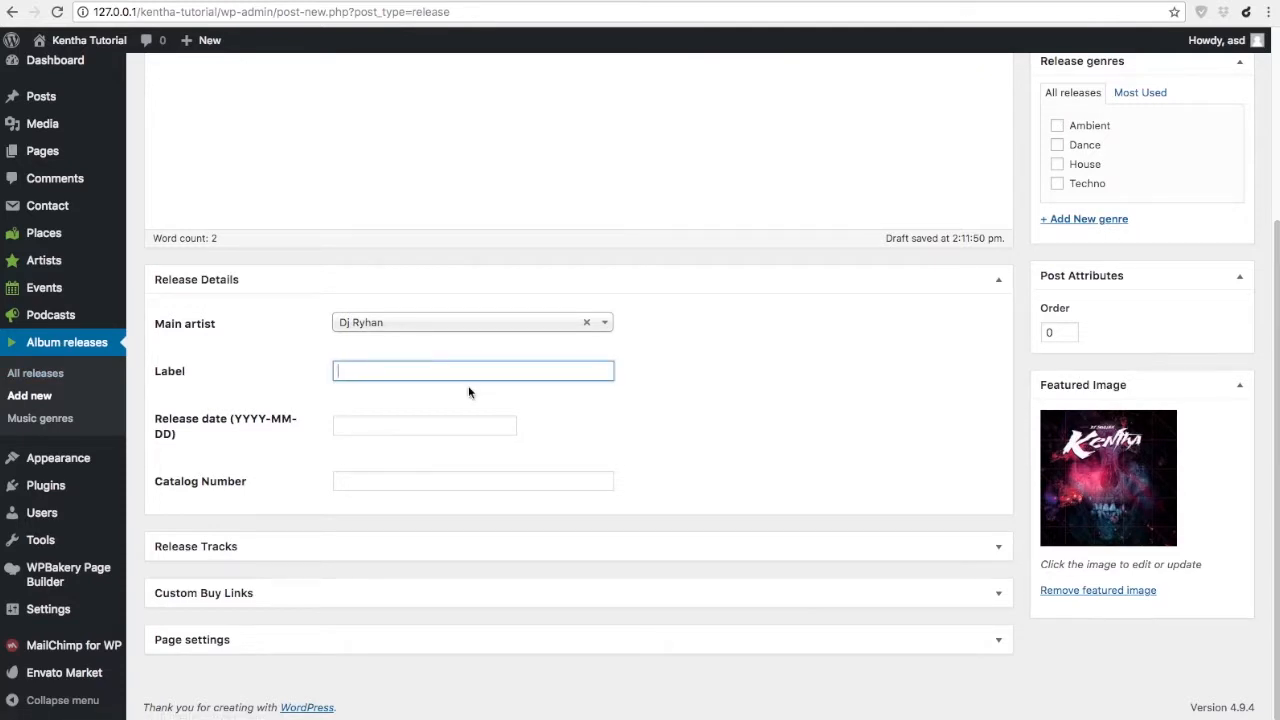
type("SuperTracks")
key("Tab")
left_click(450, 560)
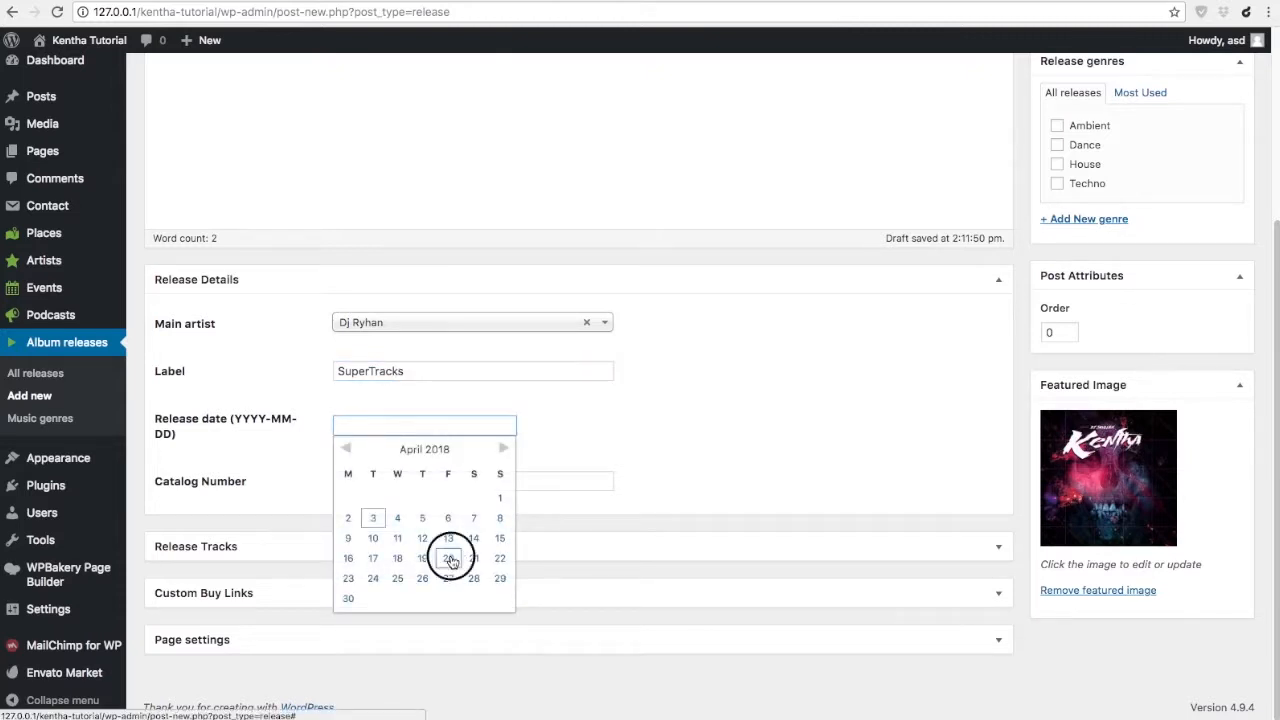
left_click(372, 480)
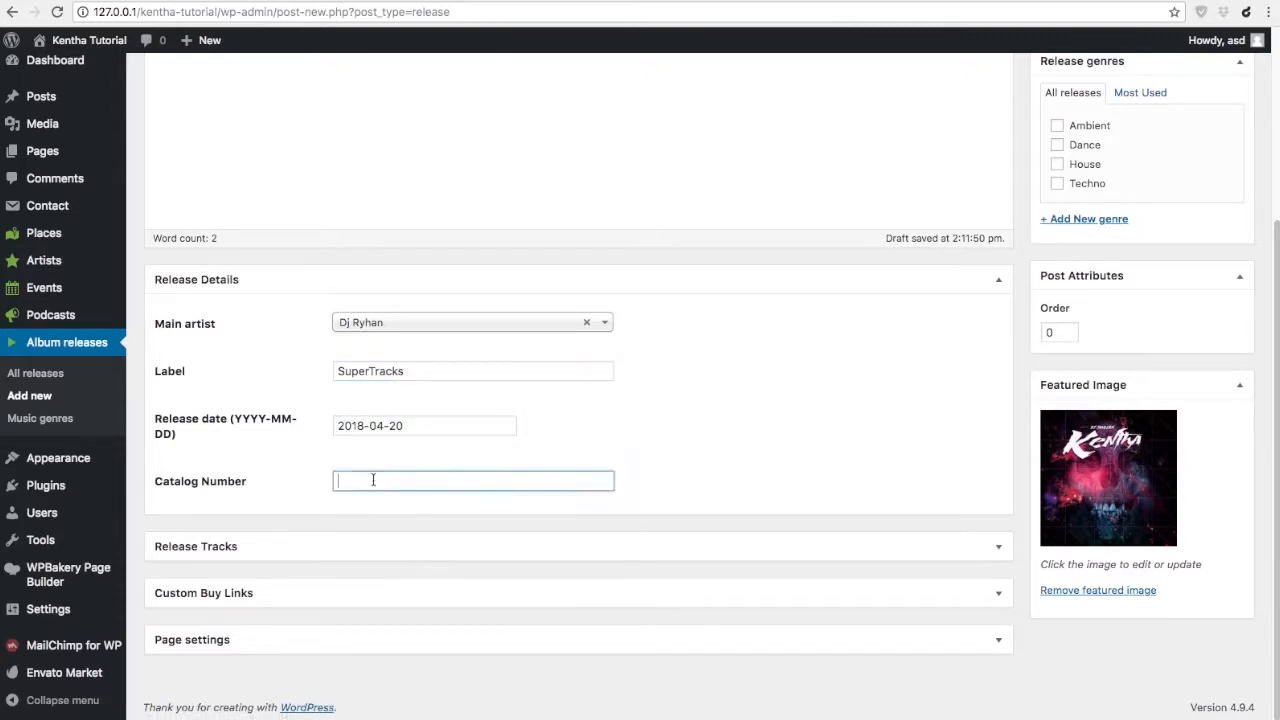
type("RCRD00001")
- Collapse the Release Details section and expand Release Tracks to review the fields for a track
left_click(220, 279)
left_click(295, 363)
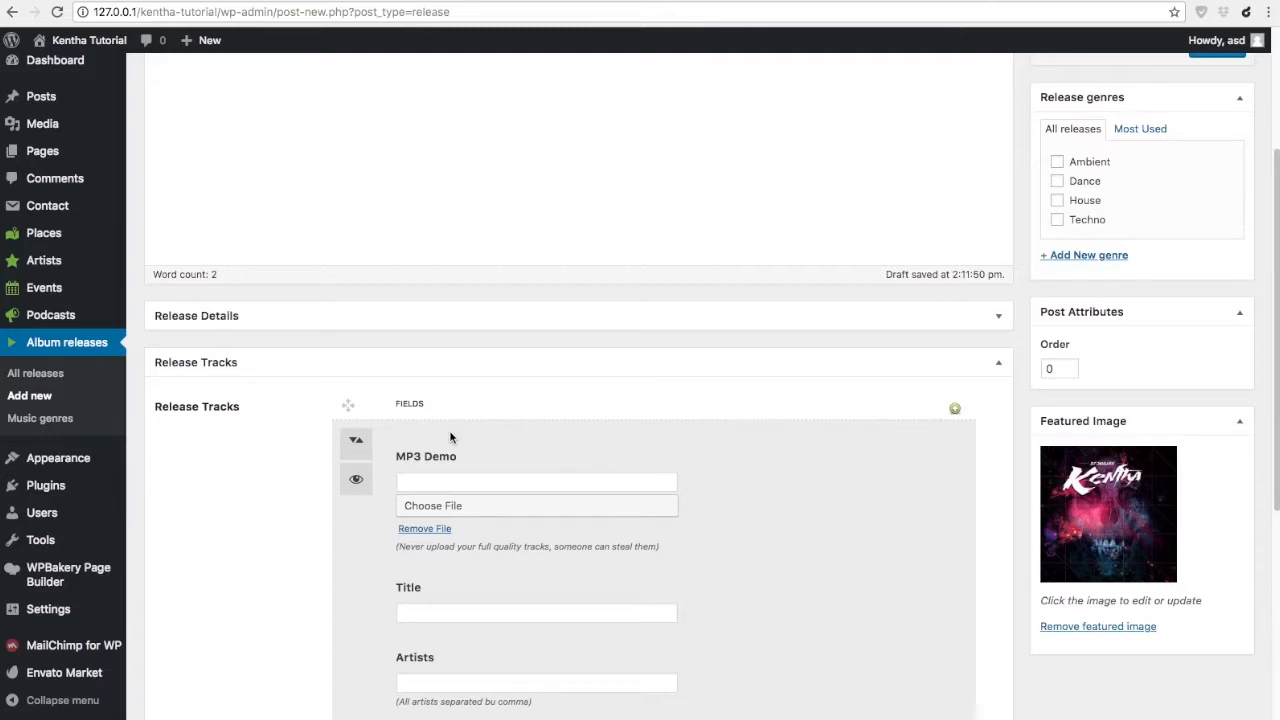
scroll(450, 437, "down", 5)
scroll(450, 432, "up", 10)
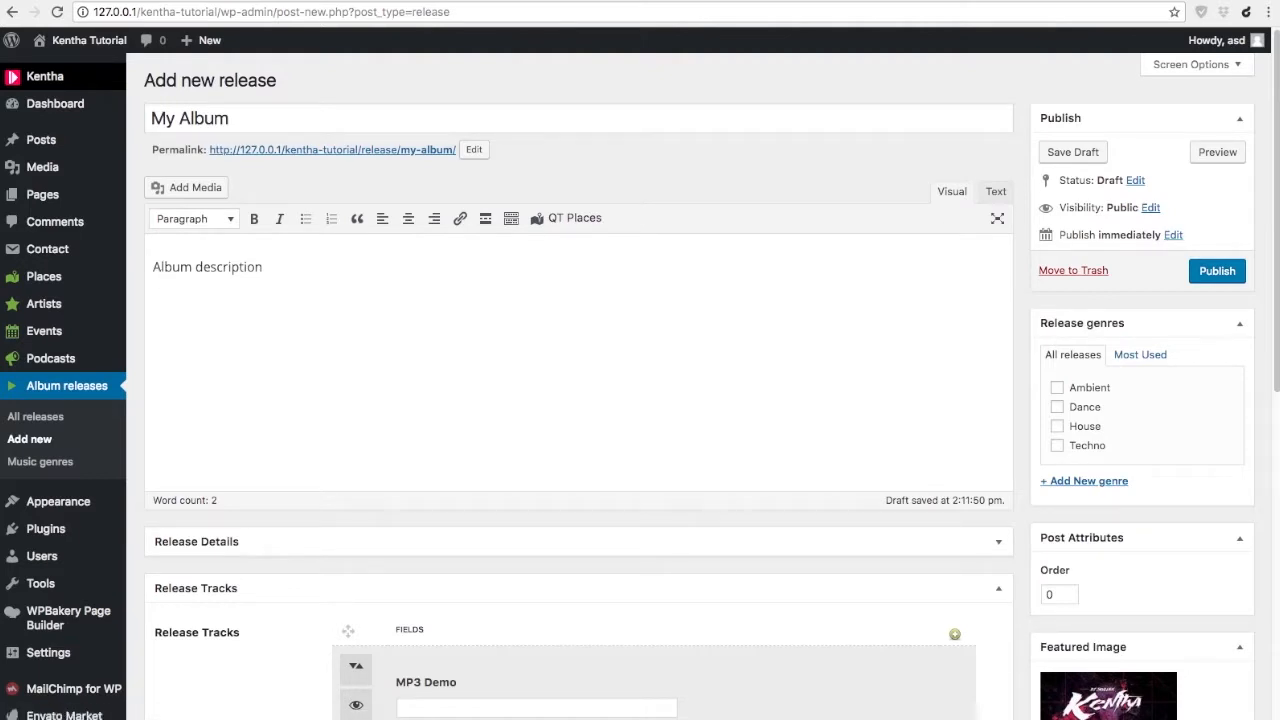
- Add an empty line above the album description and upload the four MP3 files from the release folder there
left_click(153, 272)
key("Return")
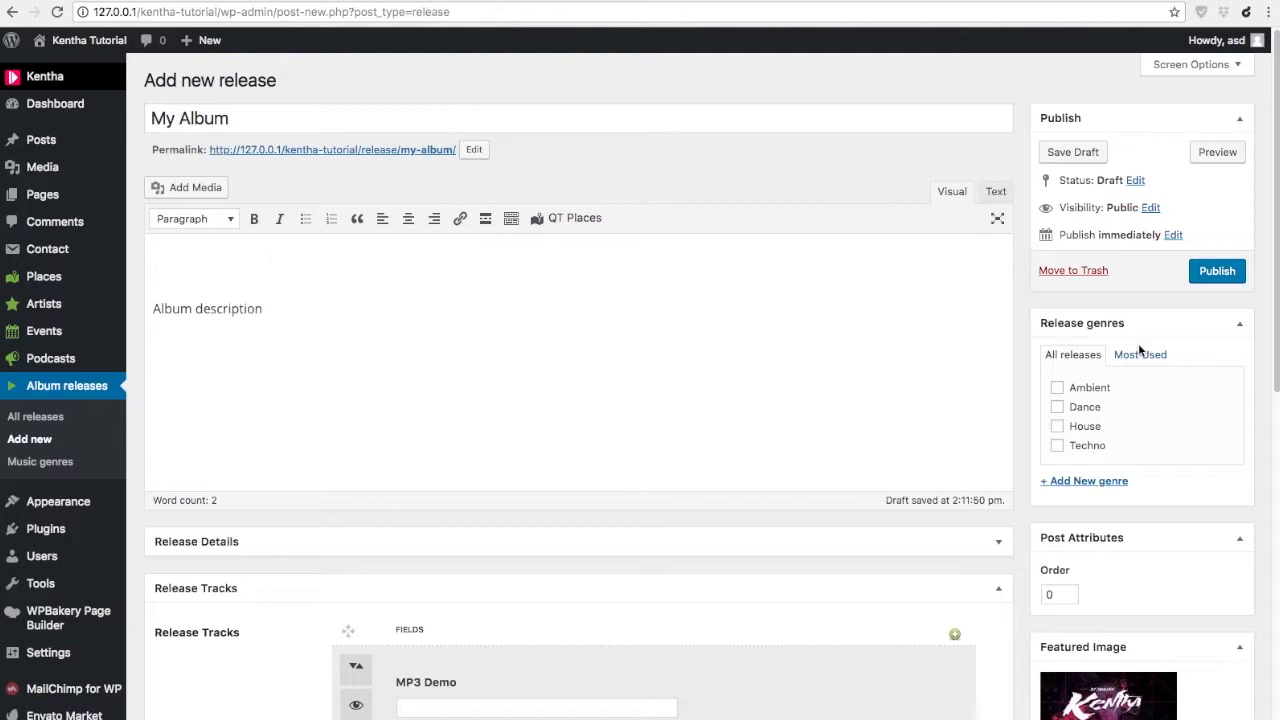
key("super+Tab")
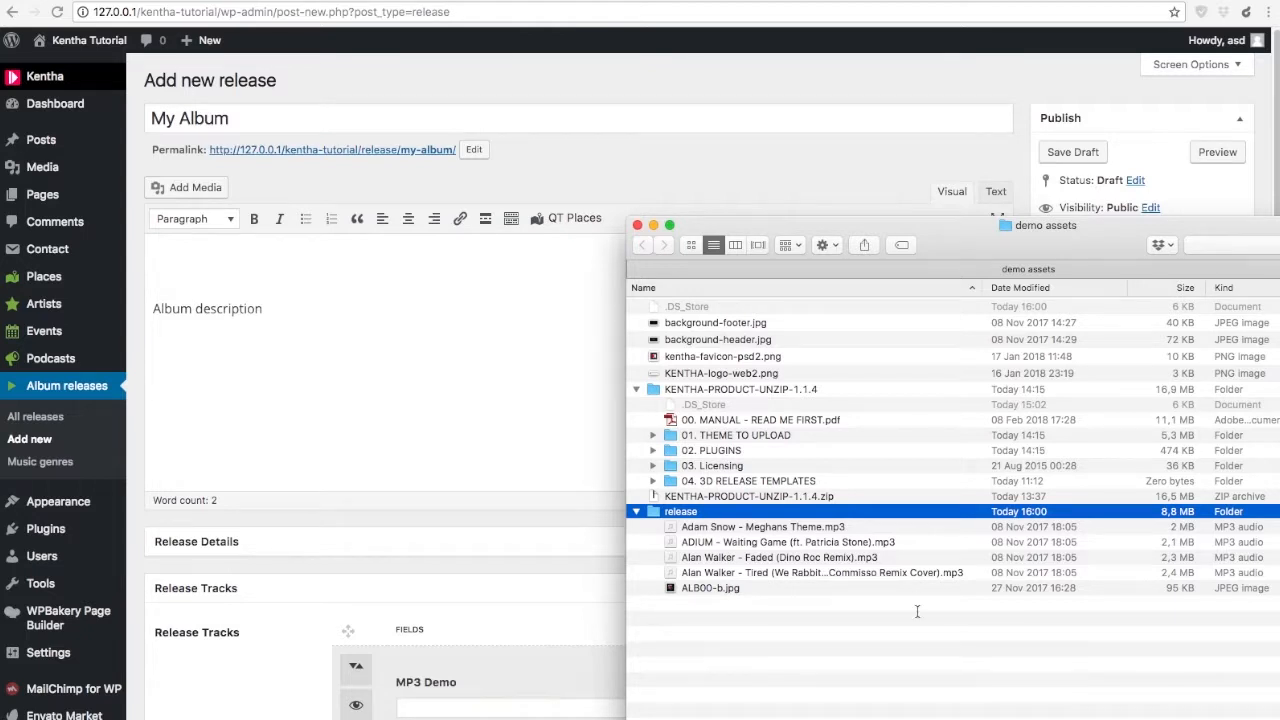
left_click(690, 527)
left_click(724, 573, "shift")
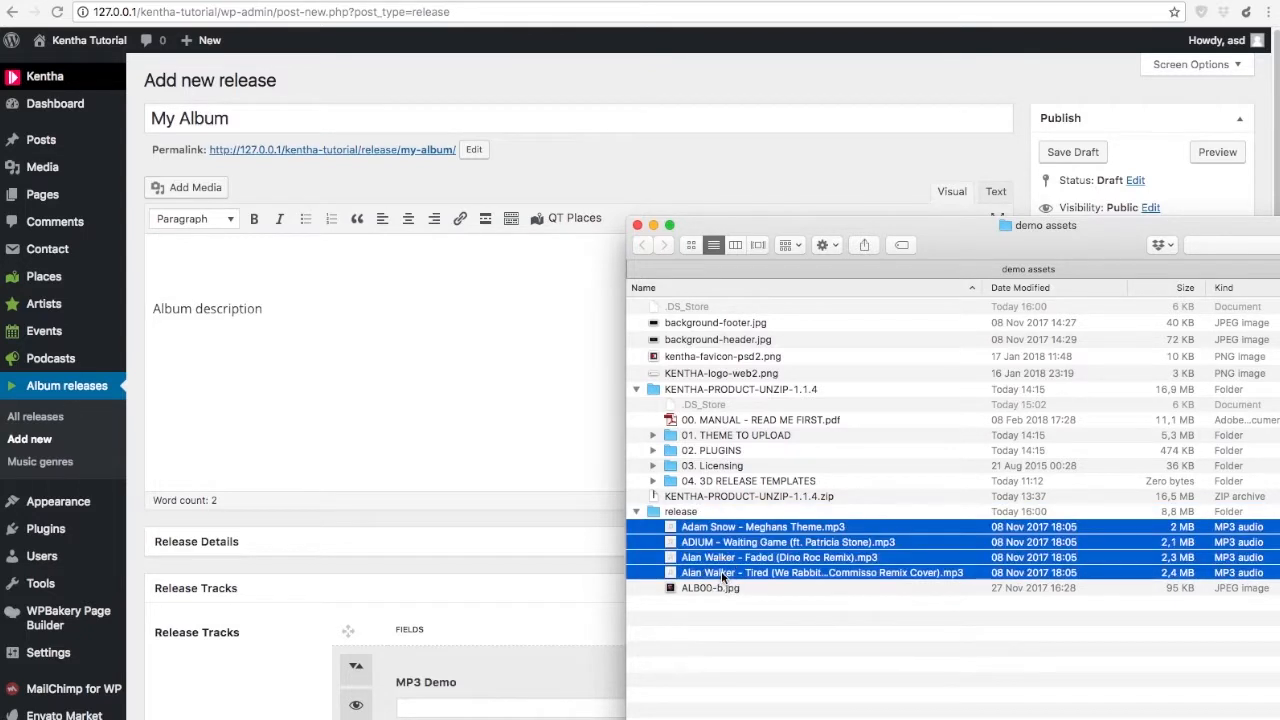
left_click_drag(724, 573, 371, 300)
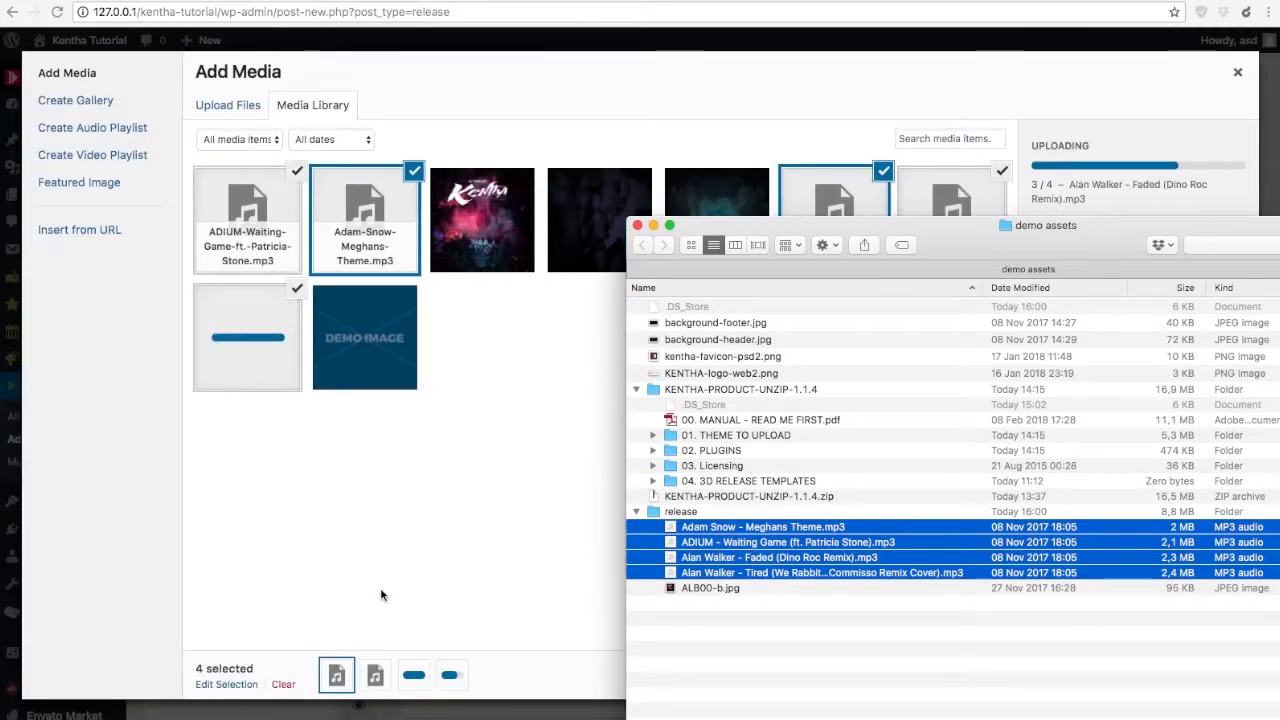
- Create an audio playlist from the four uploaded tracks and insert it above the album description
left_click(114, 131)
left_click(128, 137)
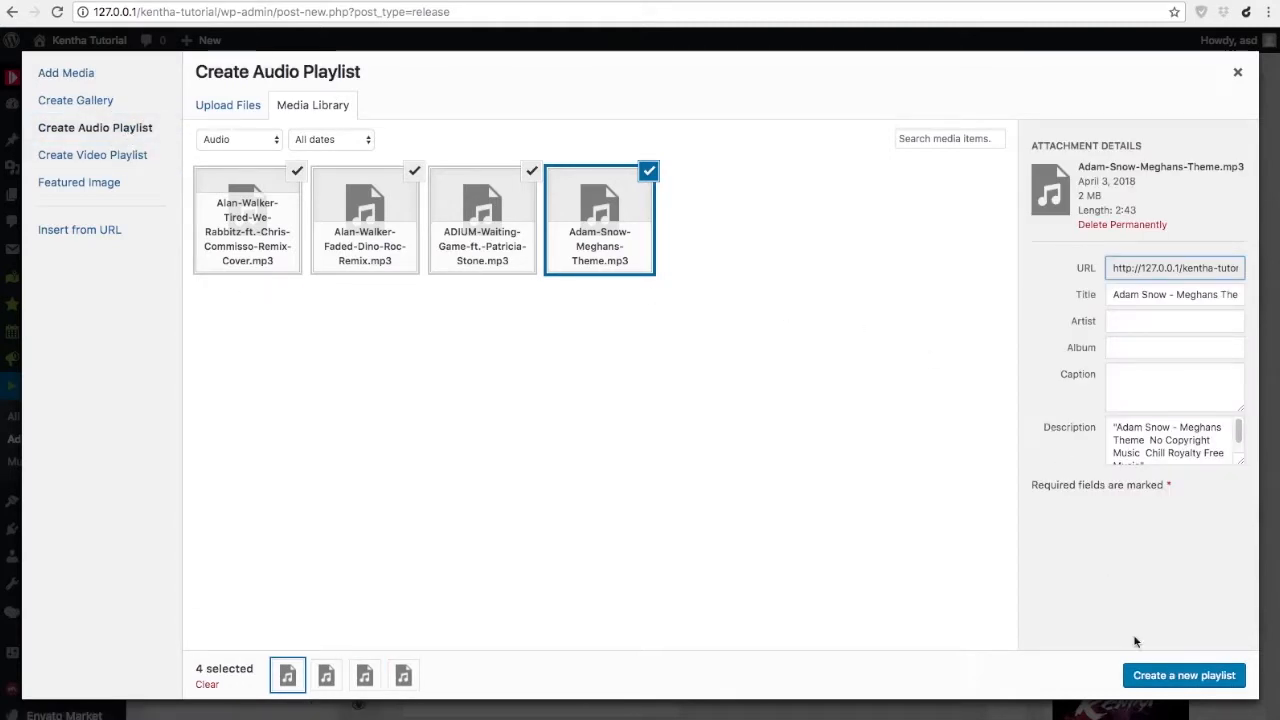
left_click(1173, 678)
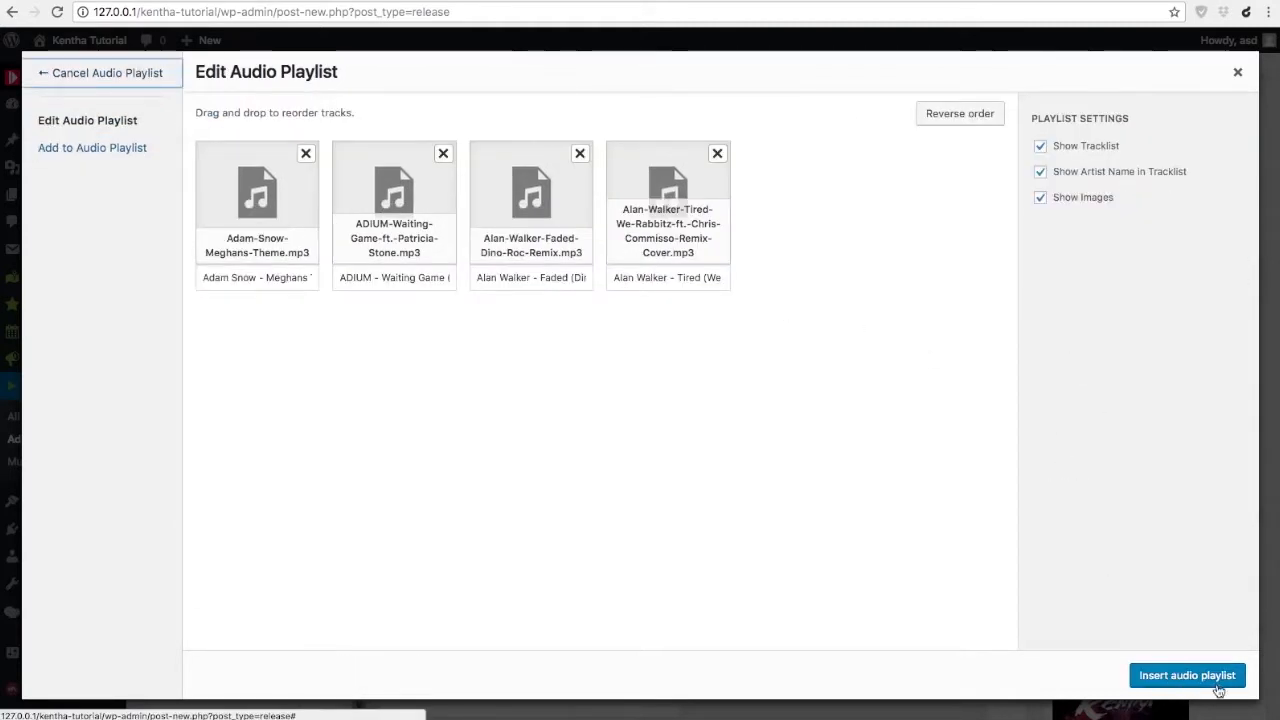
left_click(1198, 684)
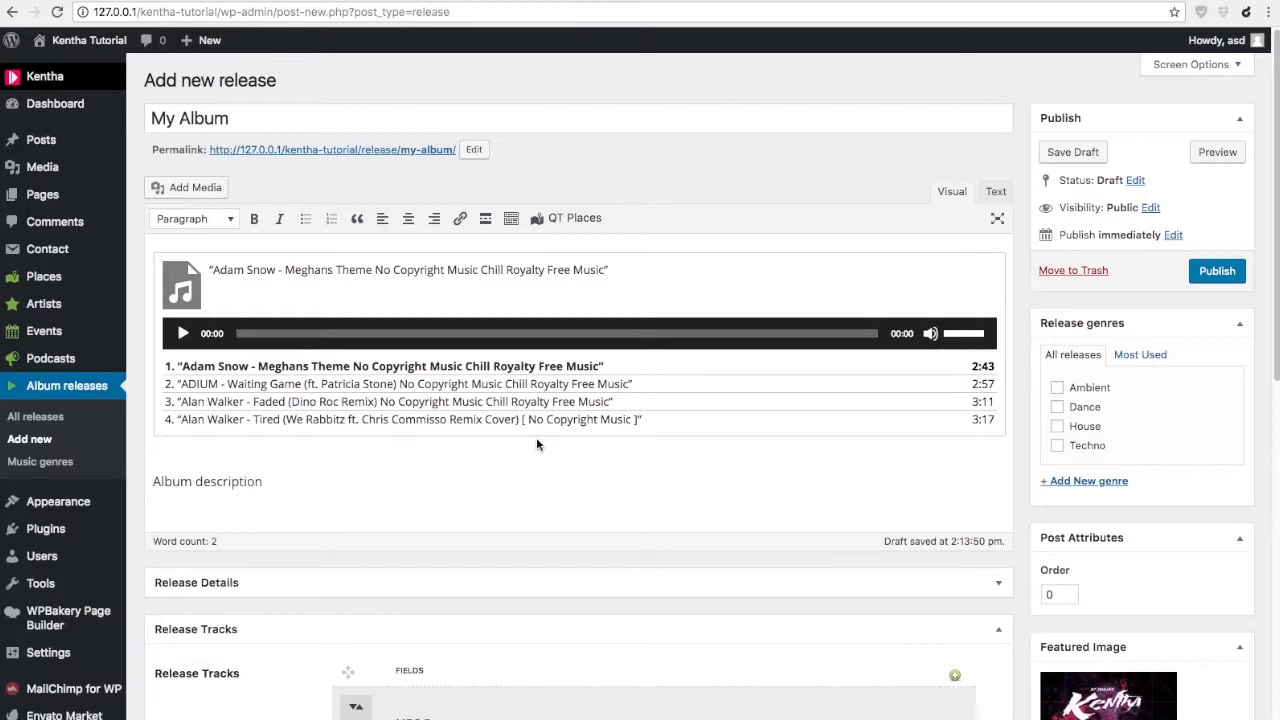
- Review the track fields in Release Tracks, including the artists, buy link and track icon options
scroll(537, 440, "down", 1)
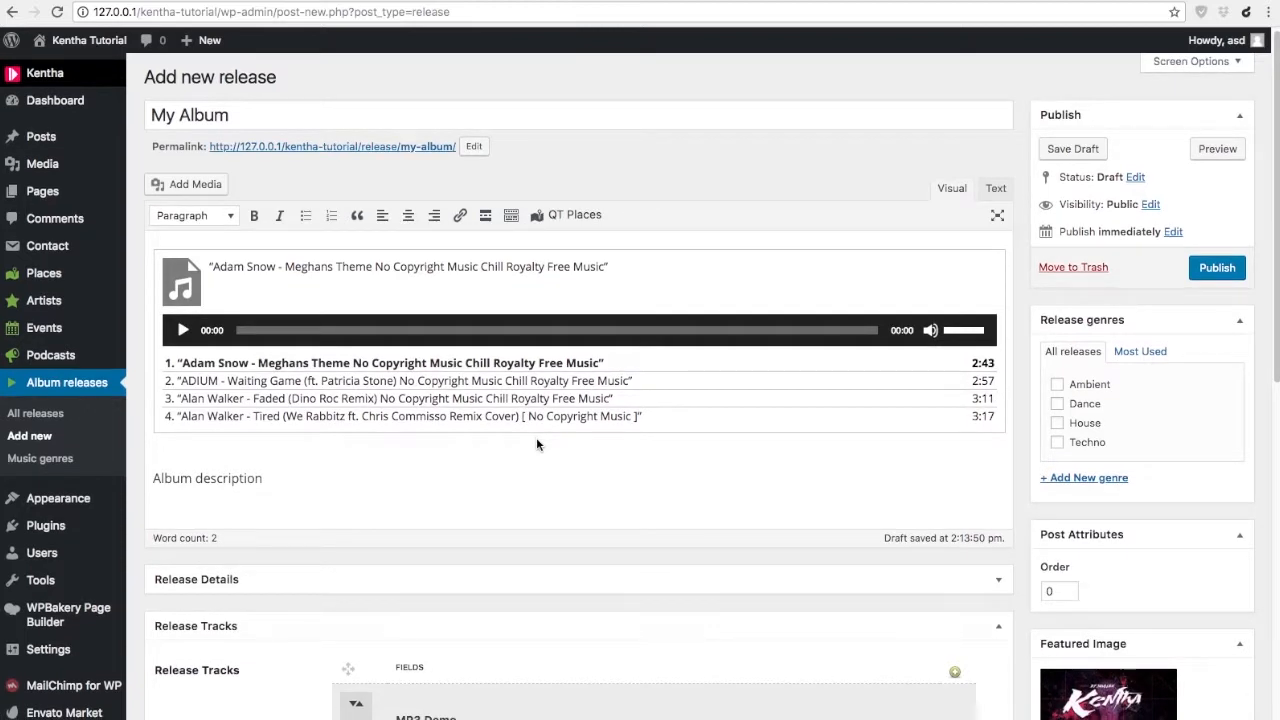
scroll(536, 437, "down", 1)
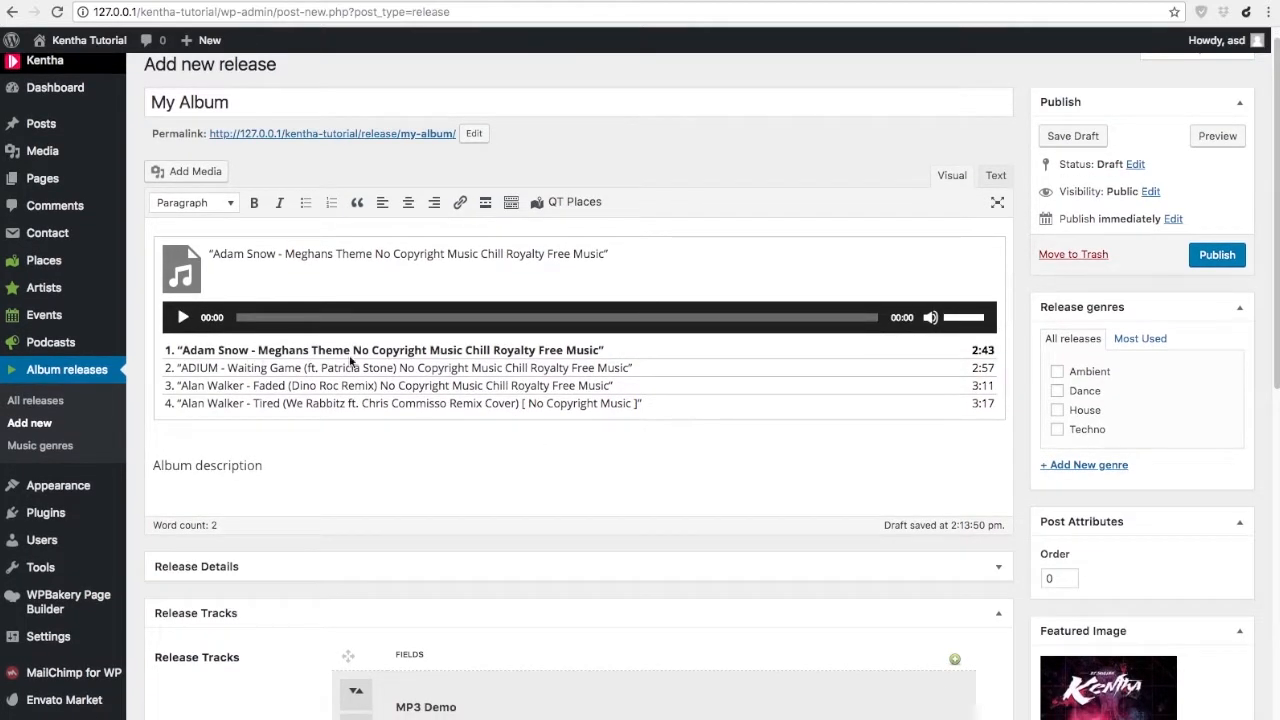
scroll(342, 349, "down", 5)
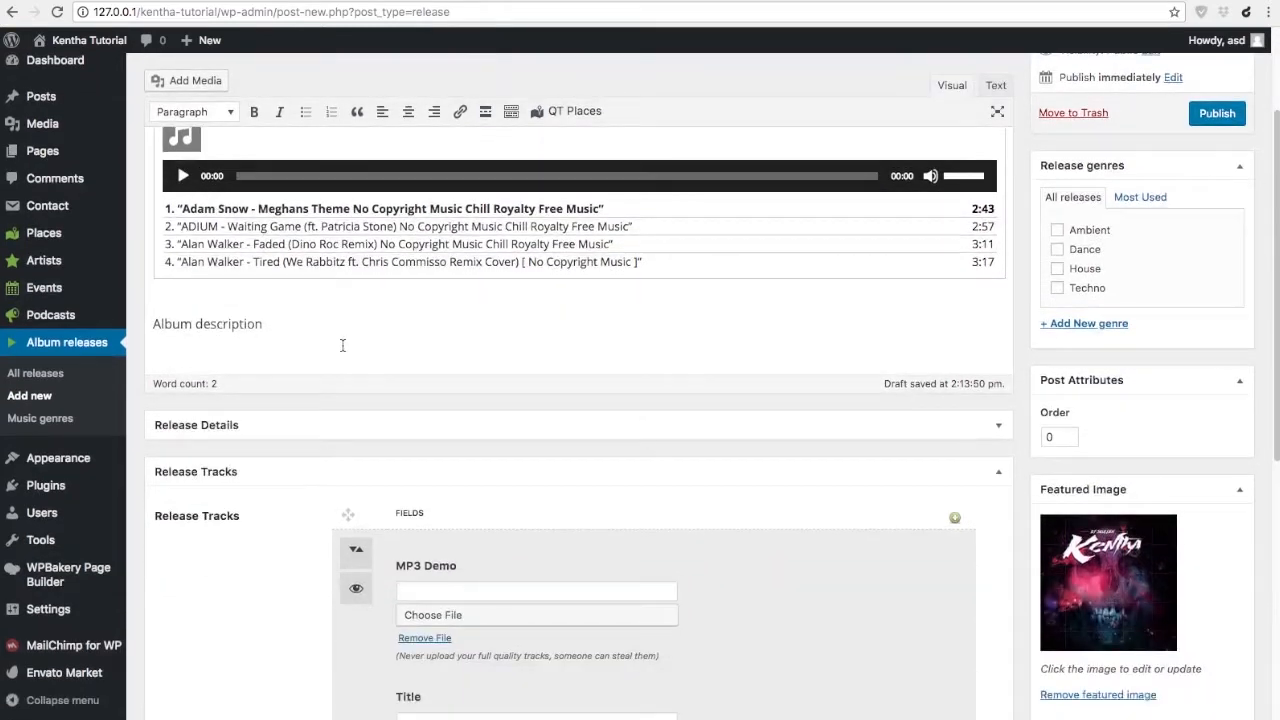
scroll(342, 349, "down", 2)
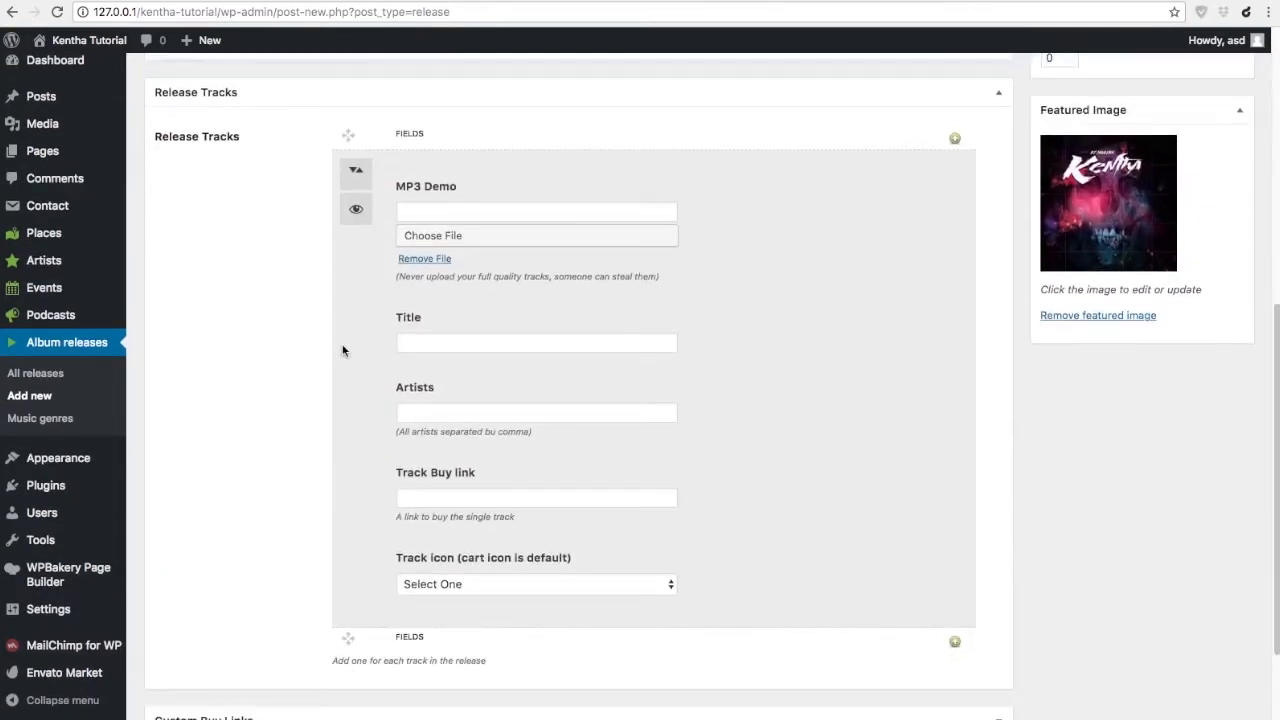
left_click(520, 498)
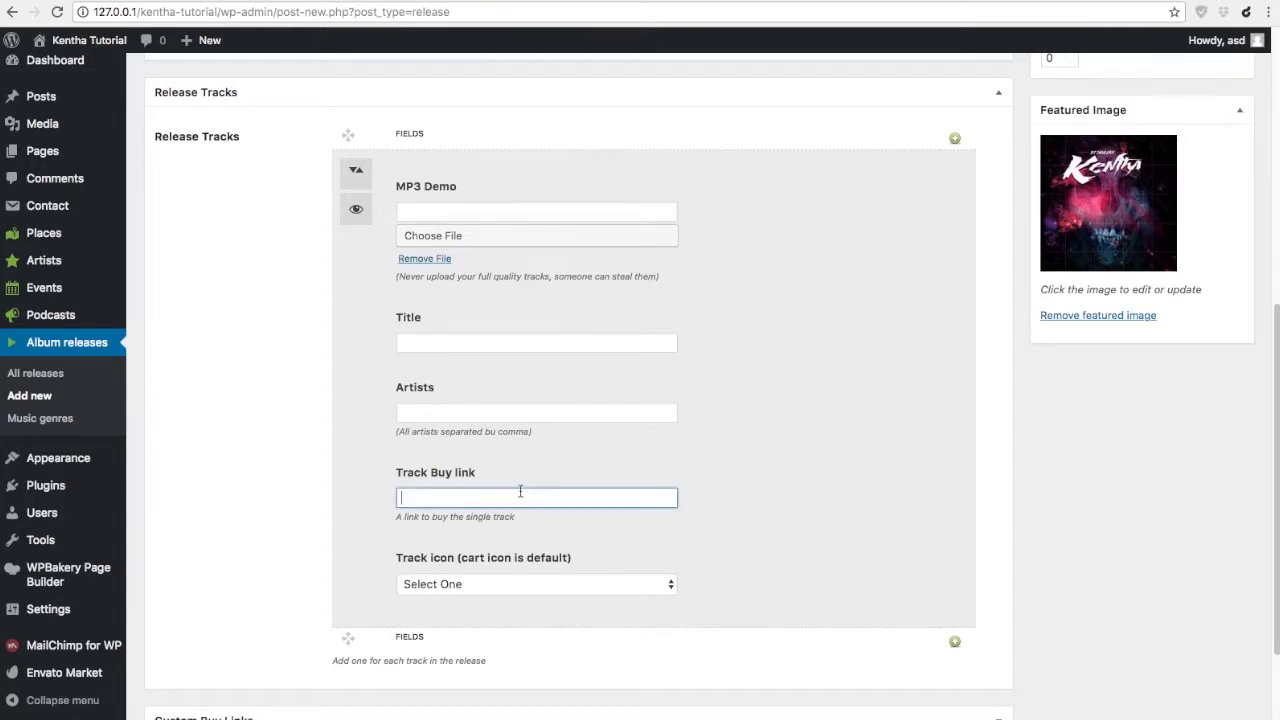
left_click(469, 585)
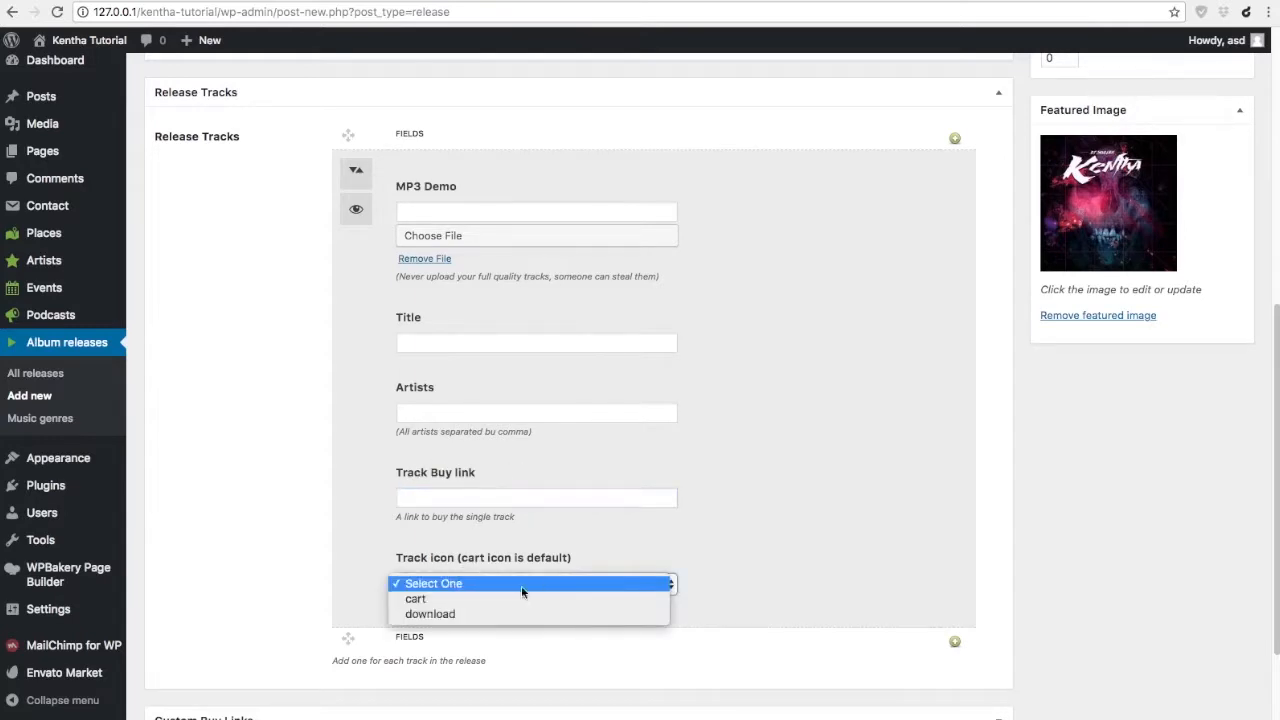
left_click(836, 503)
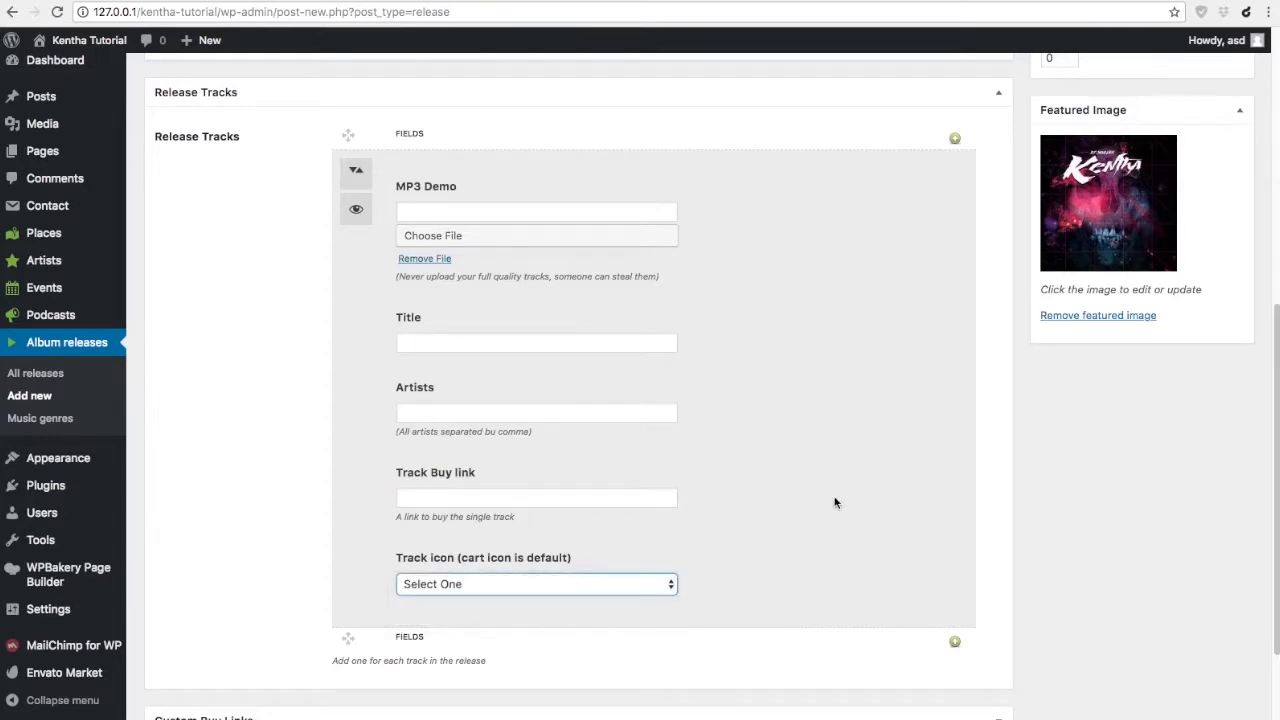
left_click(420, 497)
left_click(426, 413)
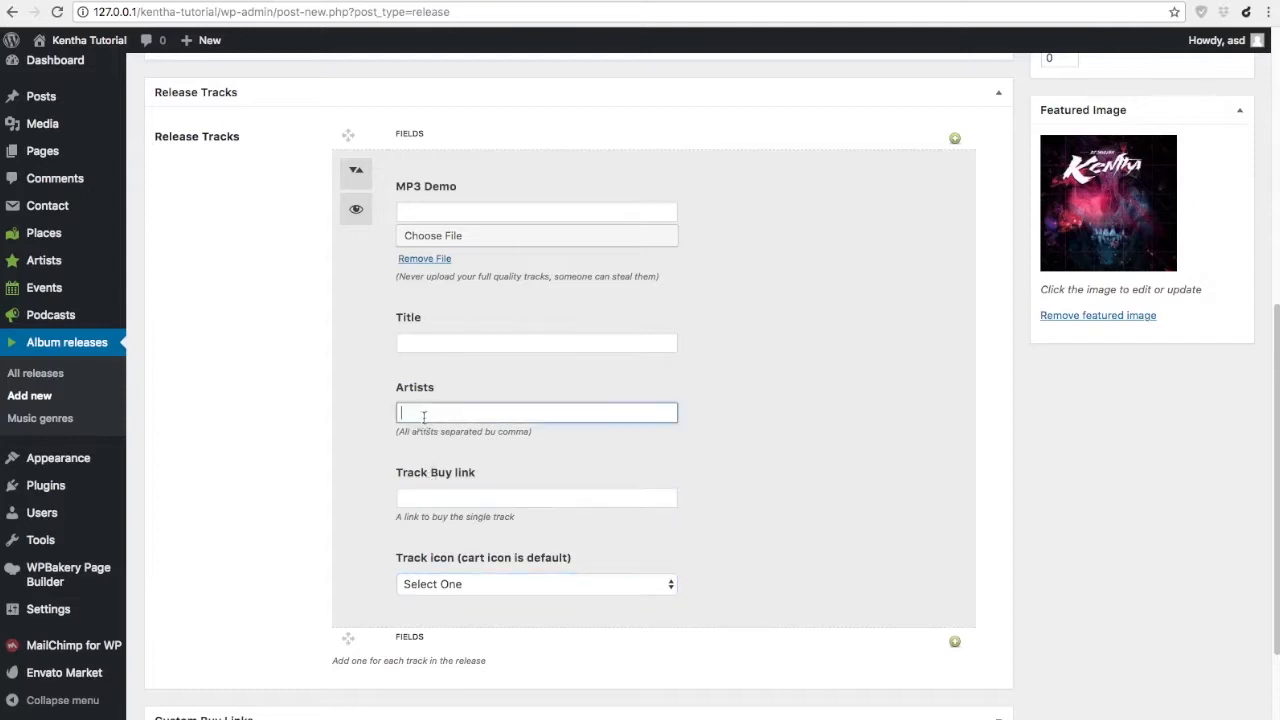
- Remove the audio playlist from above the album description
scroll(741, 514, "up", 10)
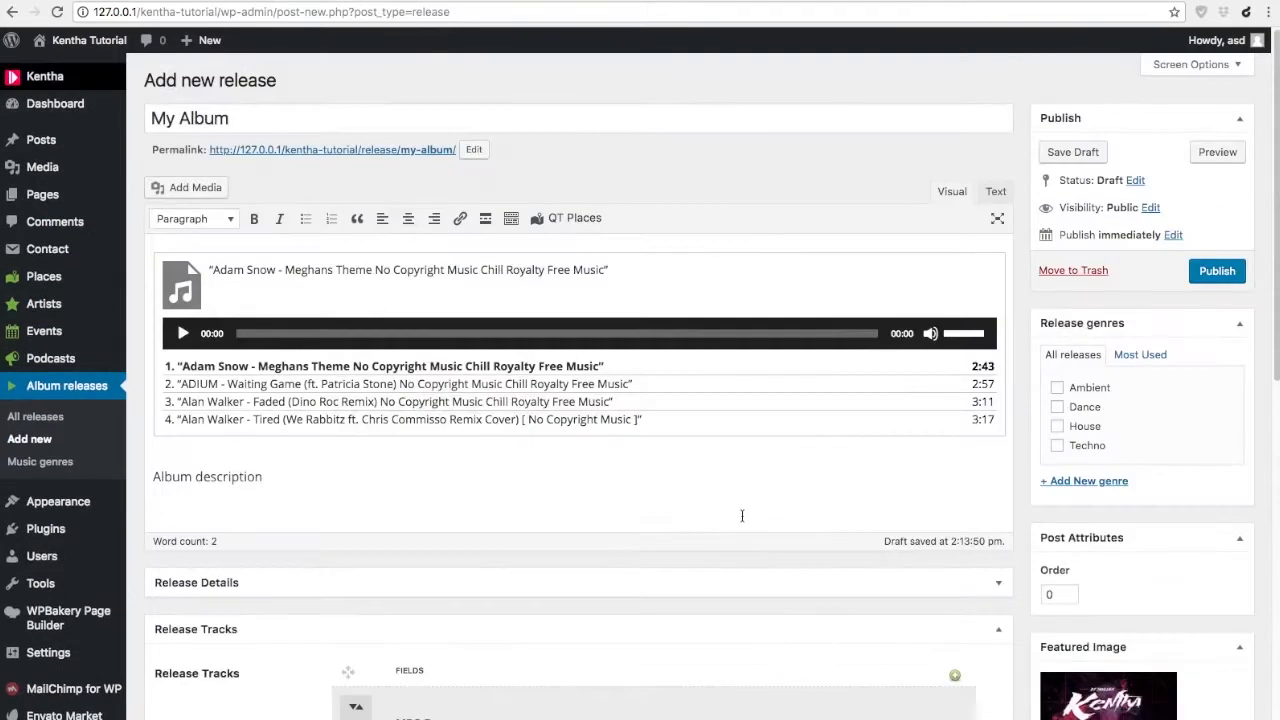
left_click(677, 289)
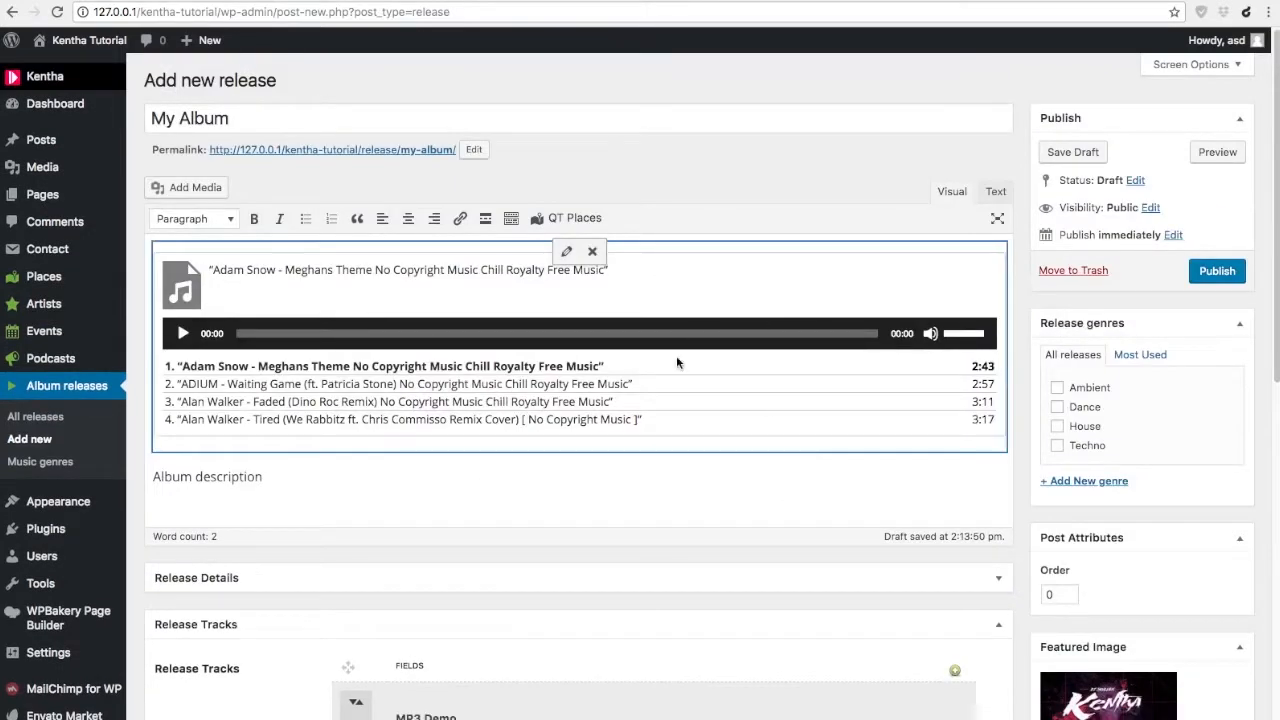
left_click(592, 251)
- Choose Alan-Walker-Tired-We-Rabbitz-ft.-Chris-Commisso-Remix-Cover.mp3 from the media library as the first track's MP3 demo
scroll(644, 331, "down", 5)
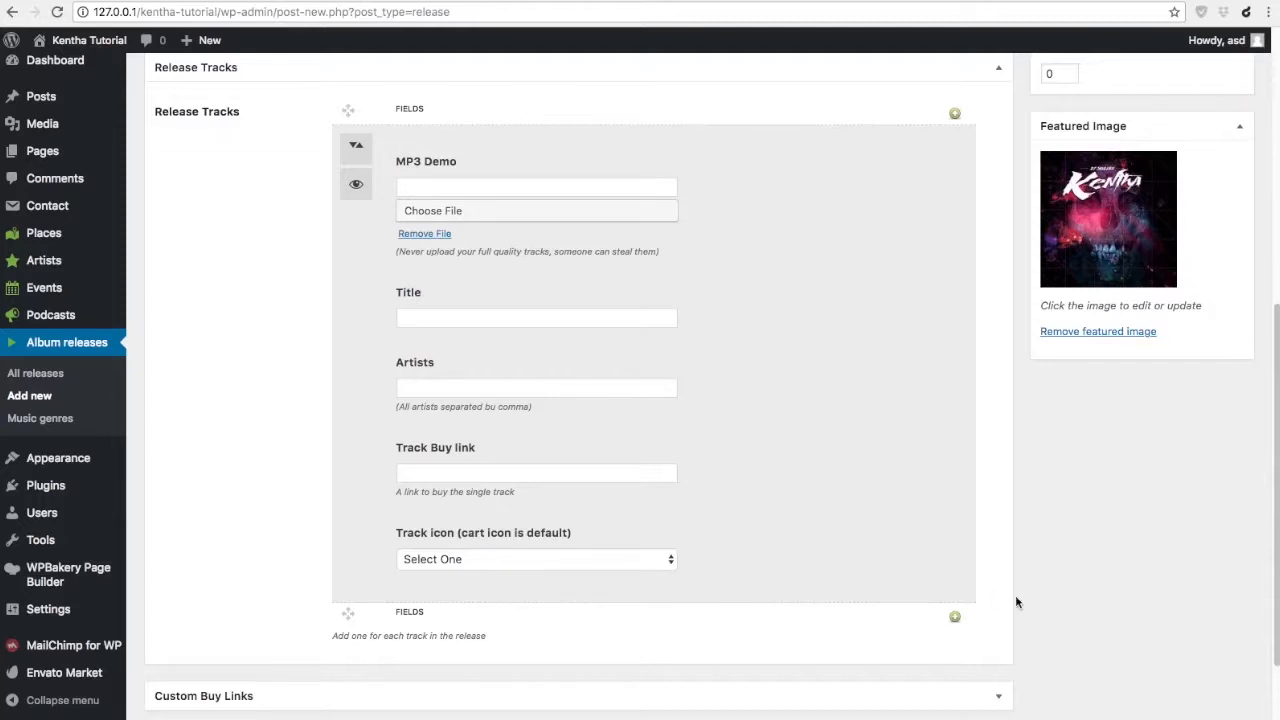
left_click(480, 212)
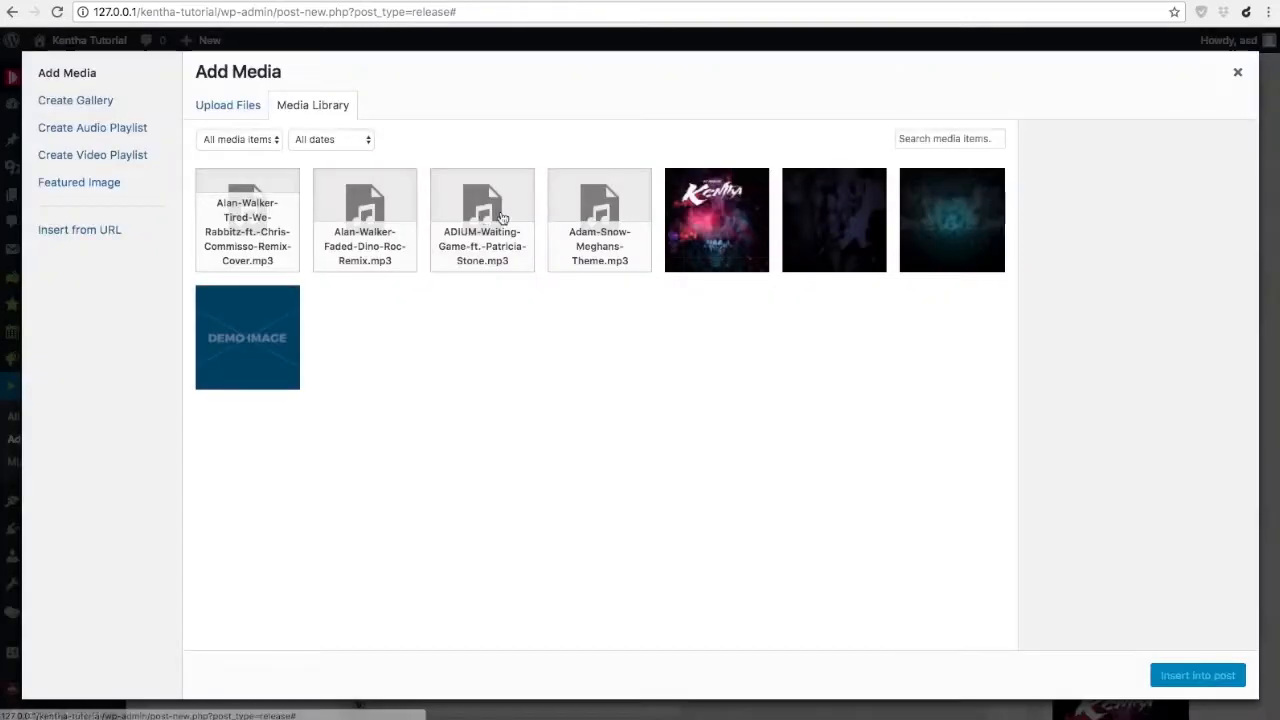
left_click(265, 246)
left_click(1196, 677)
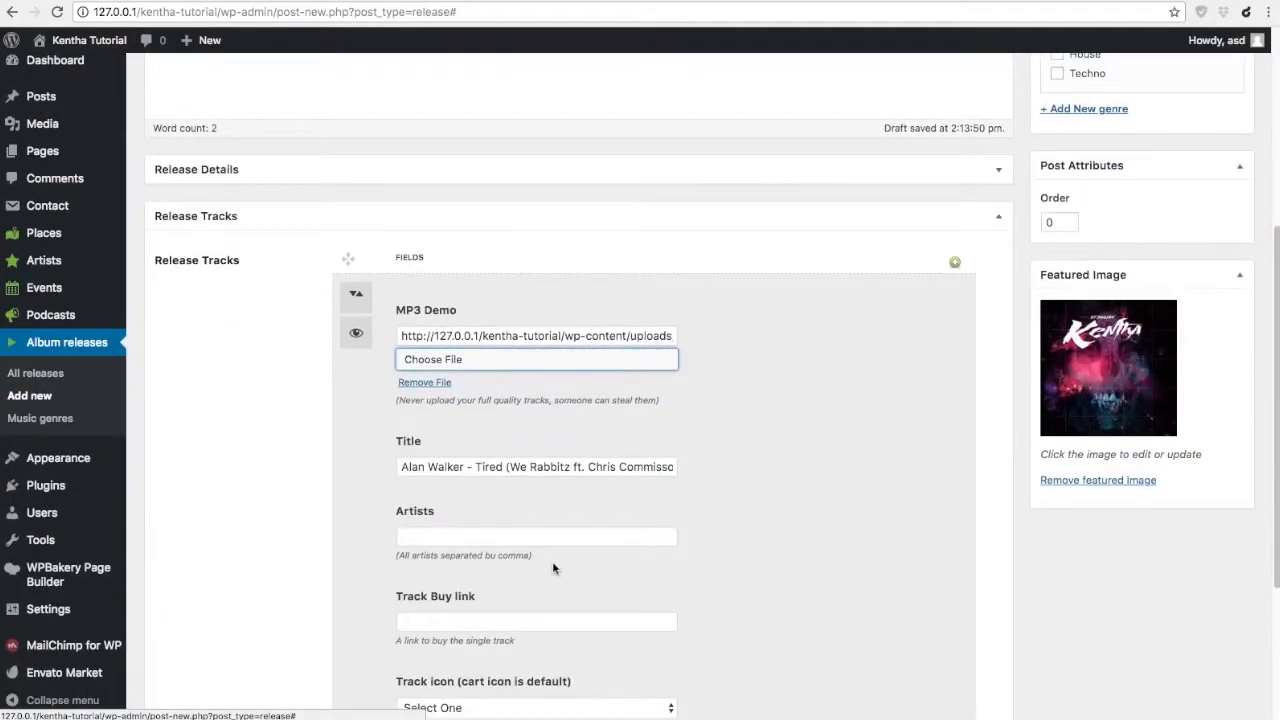
- Copy the name of the second artist in the All artists list and paste it into the track's Artists field
scroll(508, 517, "down", 1)
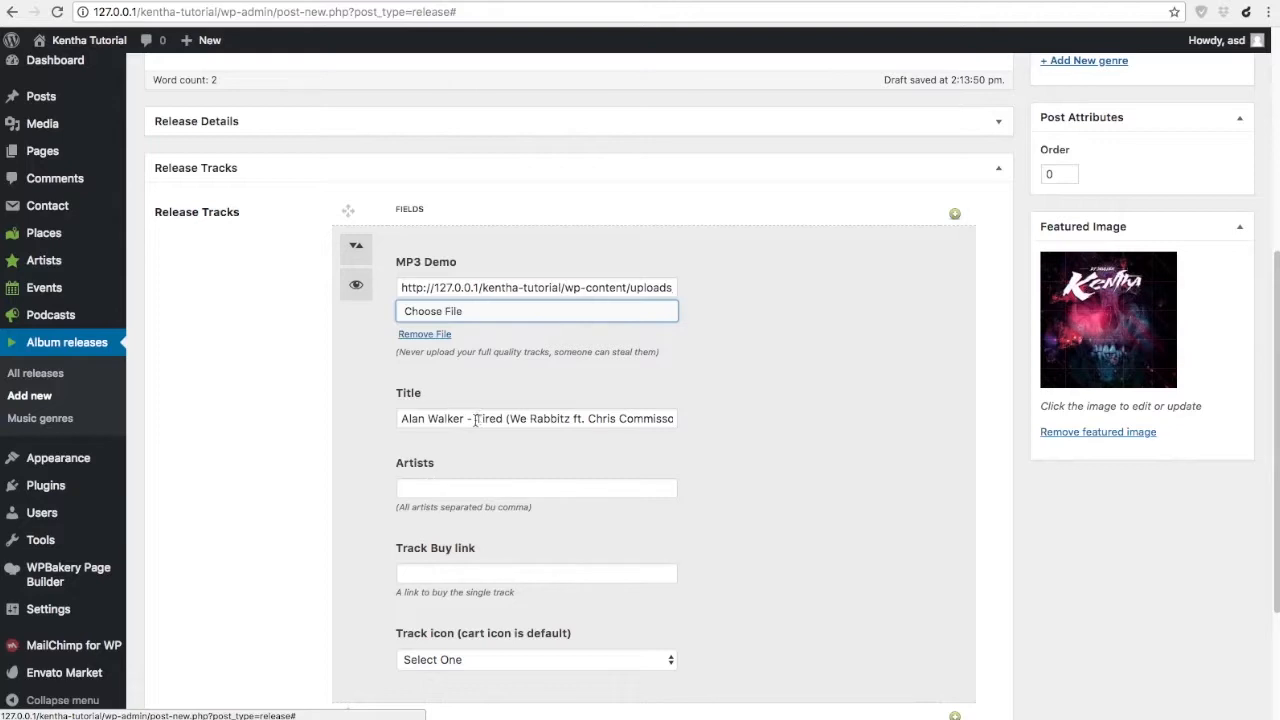
left_click_drag(466, 418, 366, 416)
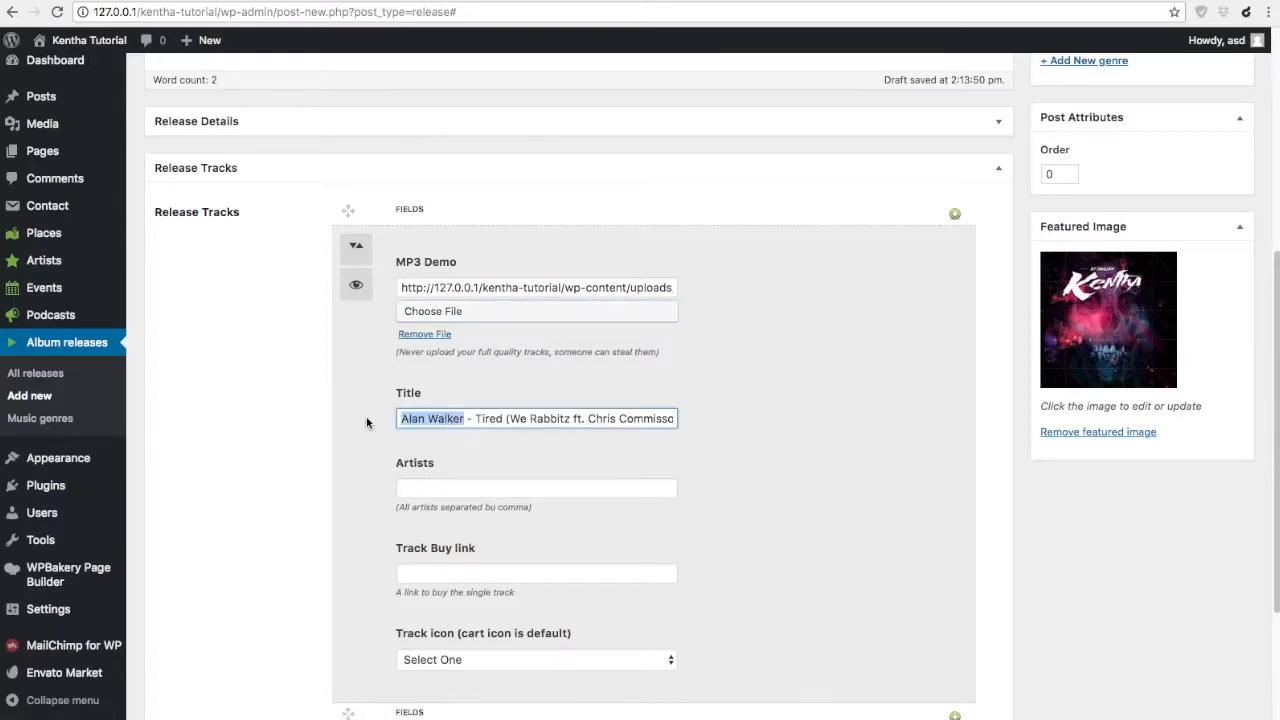
left_click(543, 494)
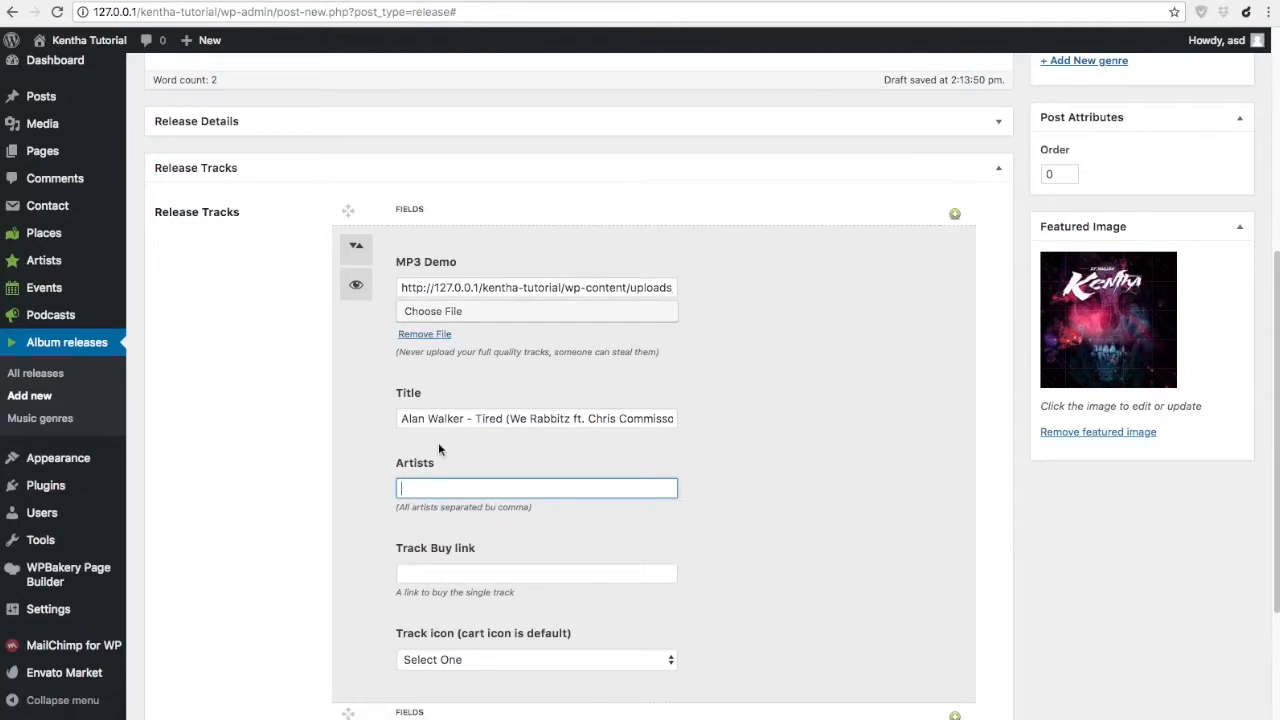
mouse_move(49, 307)
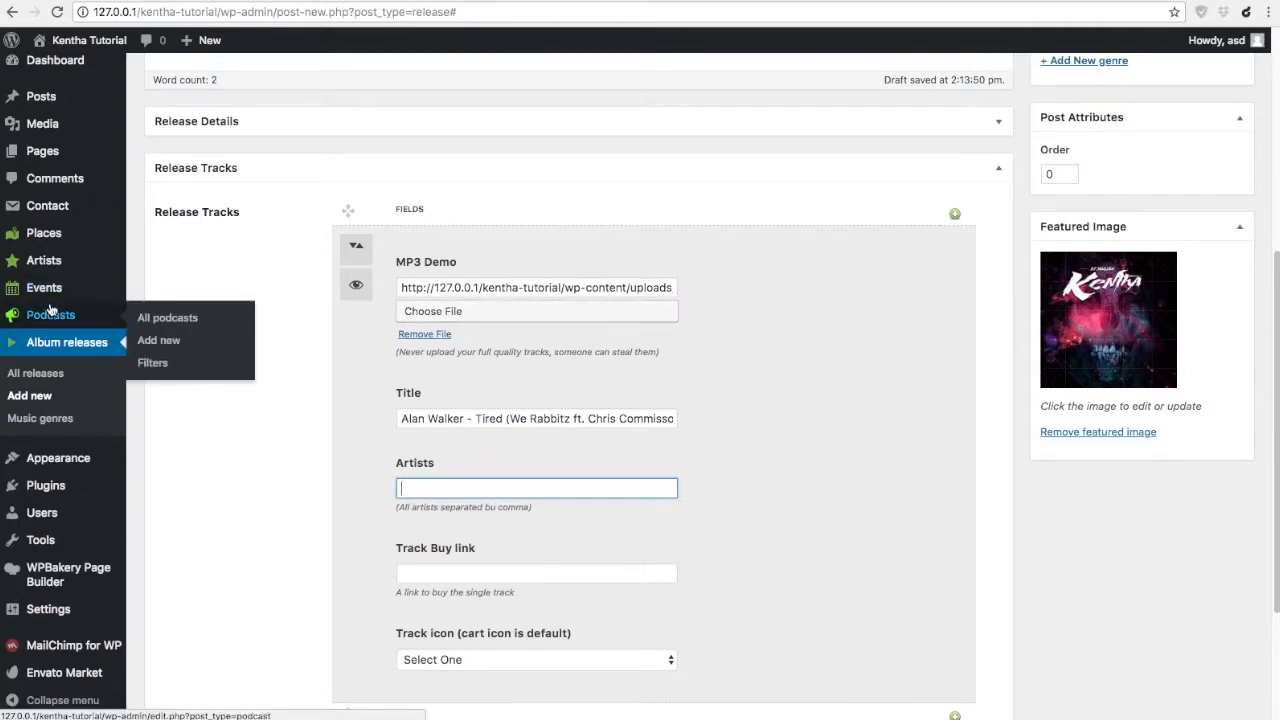
mouse_move(53, 260)
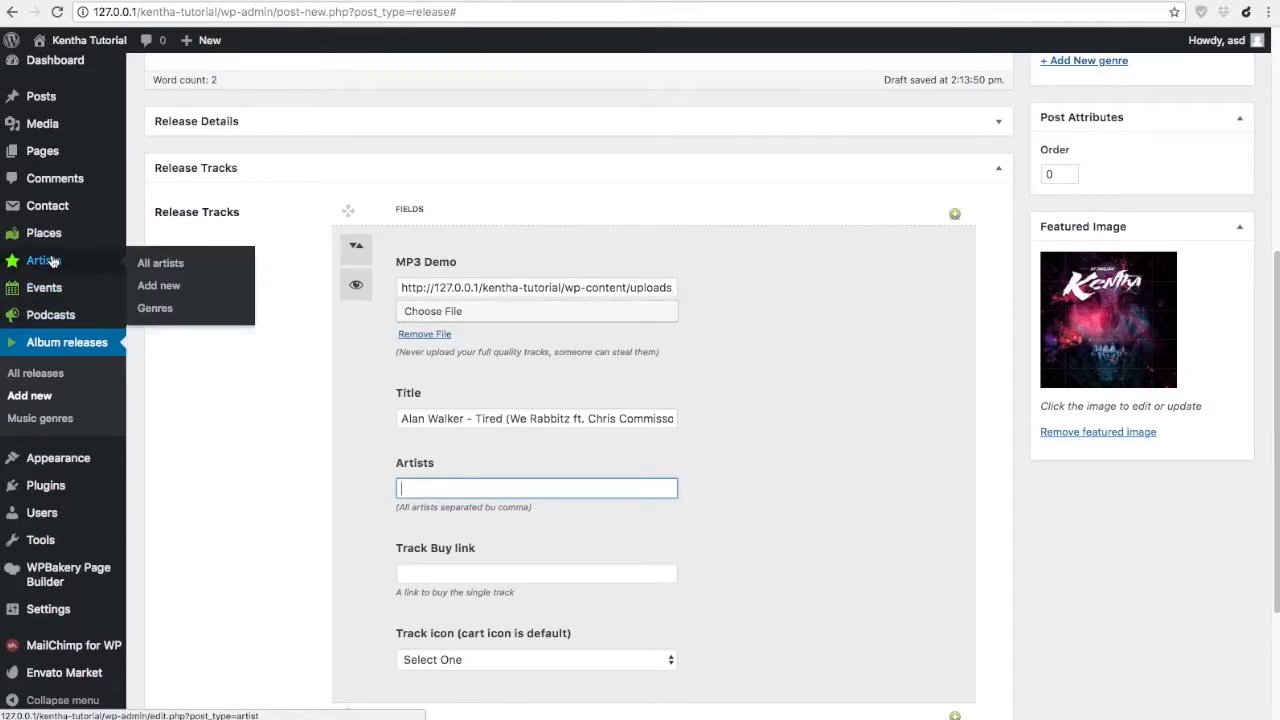
left_click(160, 263)
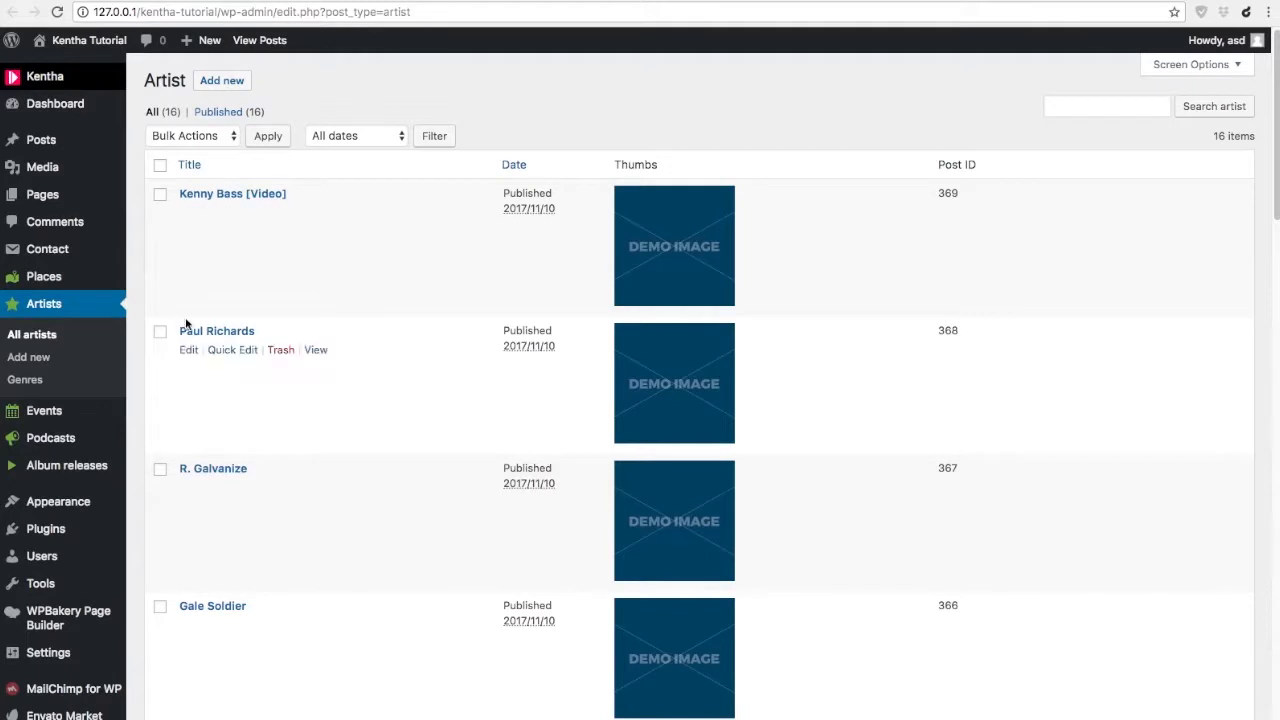
left_click_drag(266, 333, 181, 336)
key("ctrl+c")
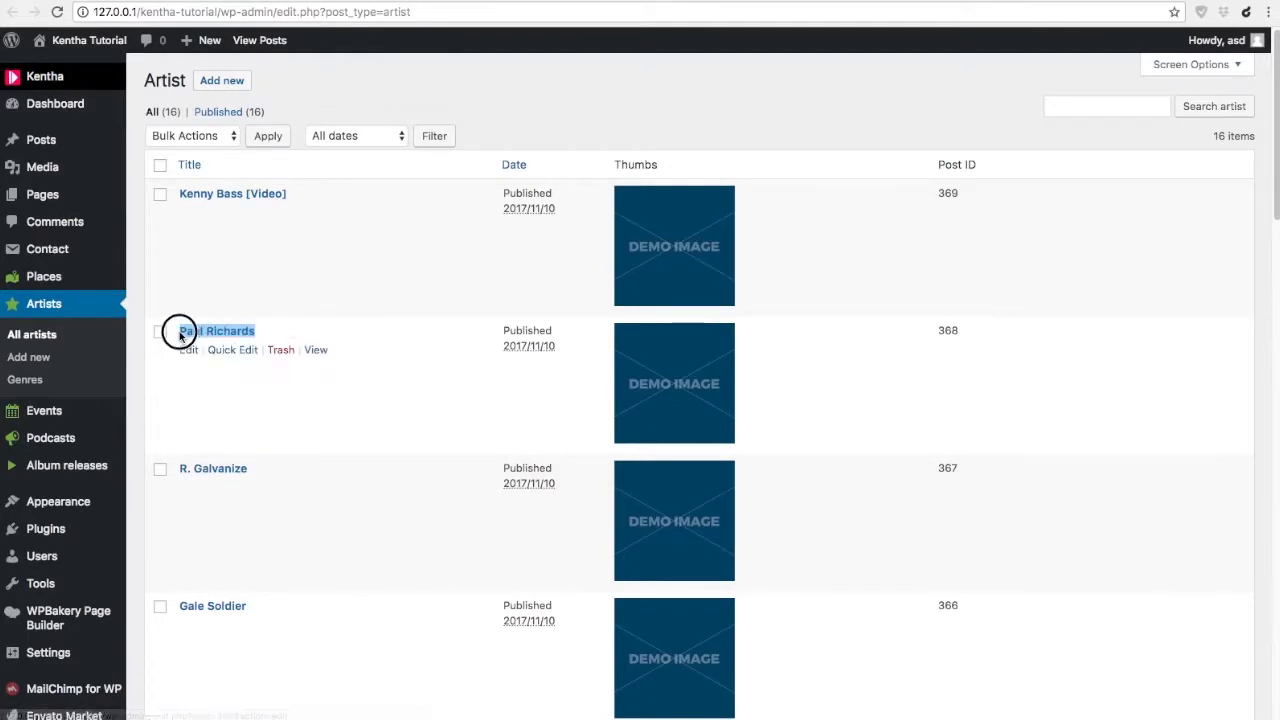
left_click(197, 2)
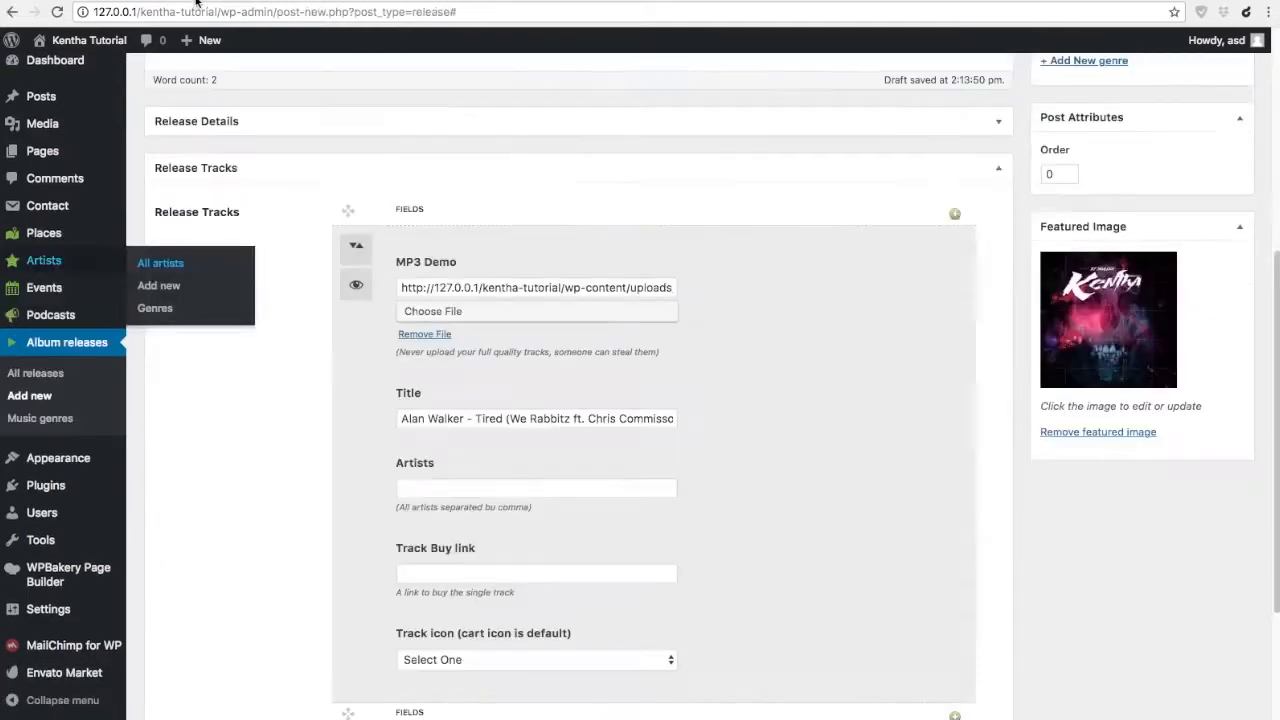
left_click(405, 485)
key("ctrl+v")
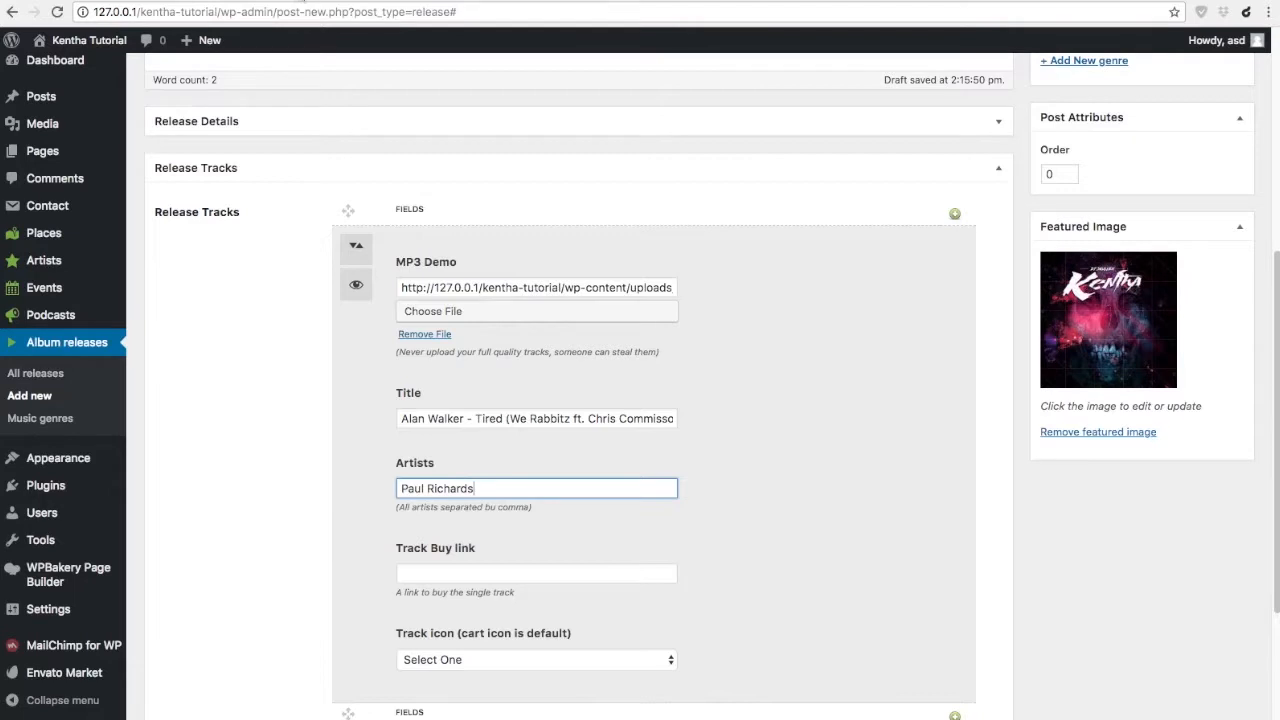
- Shorten the first track's title to Tired
left_click(475, 418)
left_click_drag(475, 418, 709, 423)
key("BackSpace")
key("BackSpace")
scroll(637, 481, "down", 1)
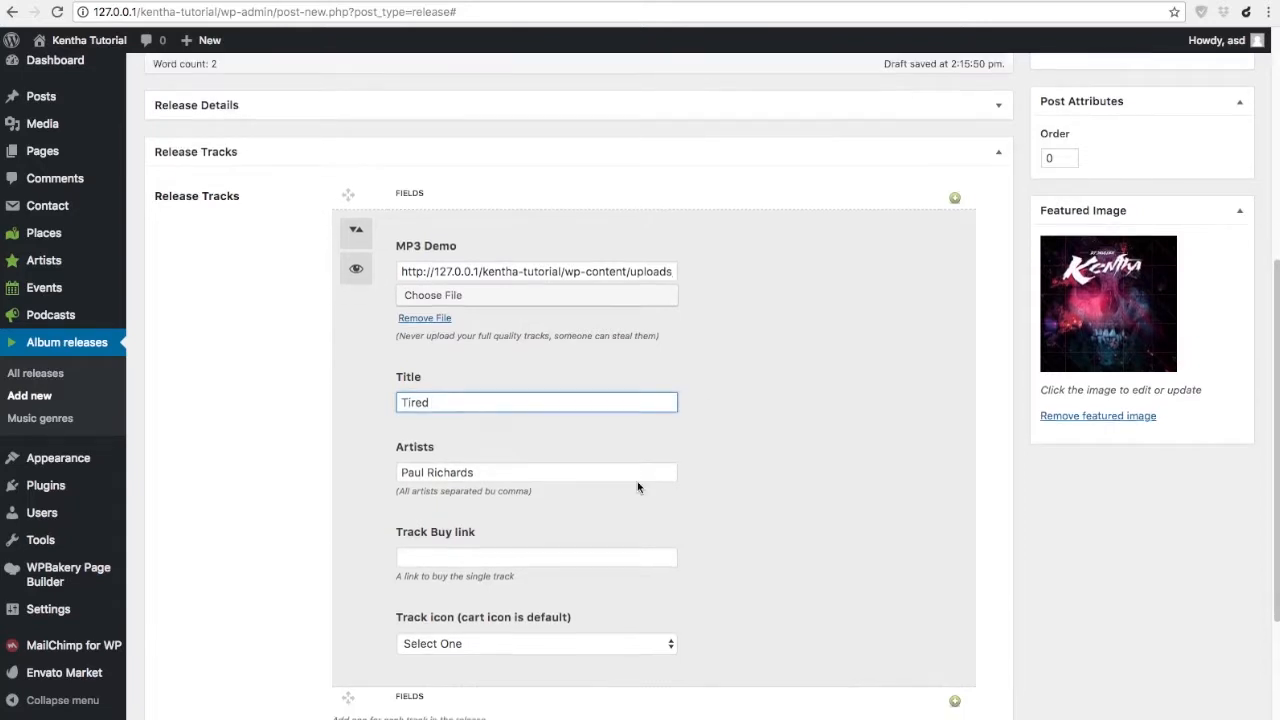
left_click(472, 528)
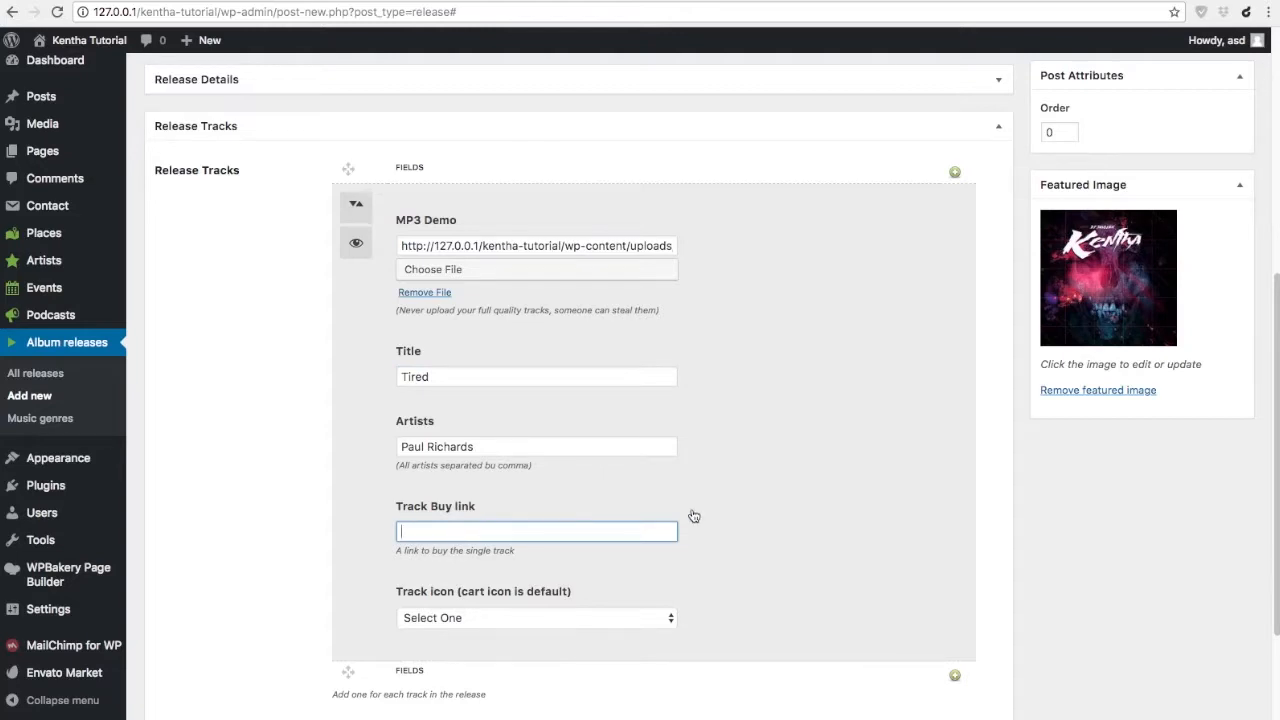
scroll(694, 516, "down", 2)
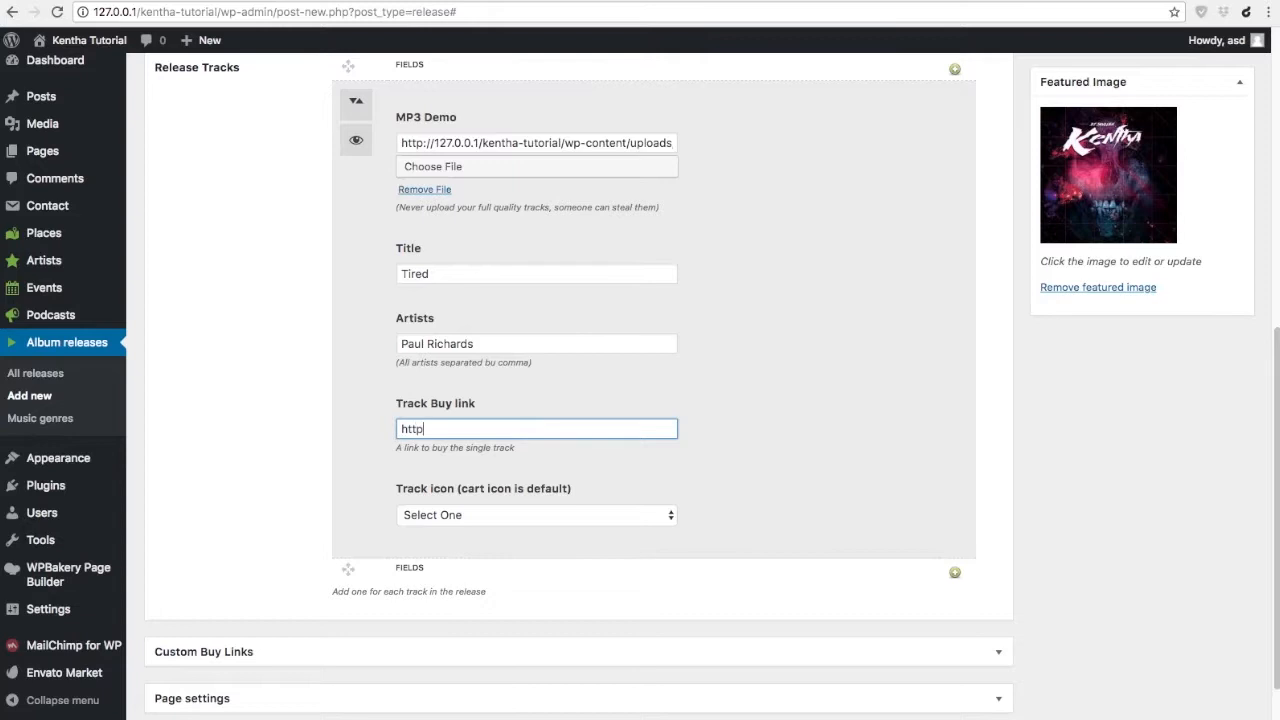
type("port.com/")
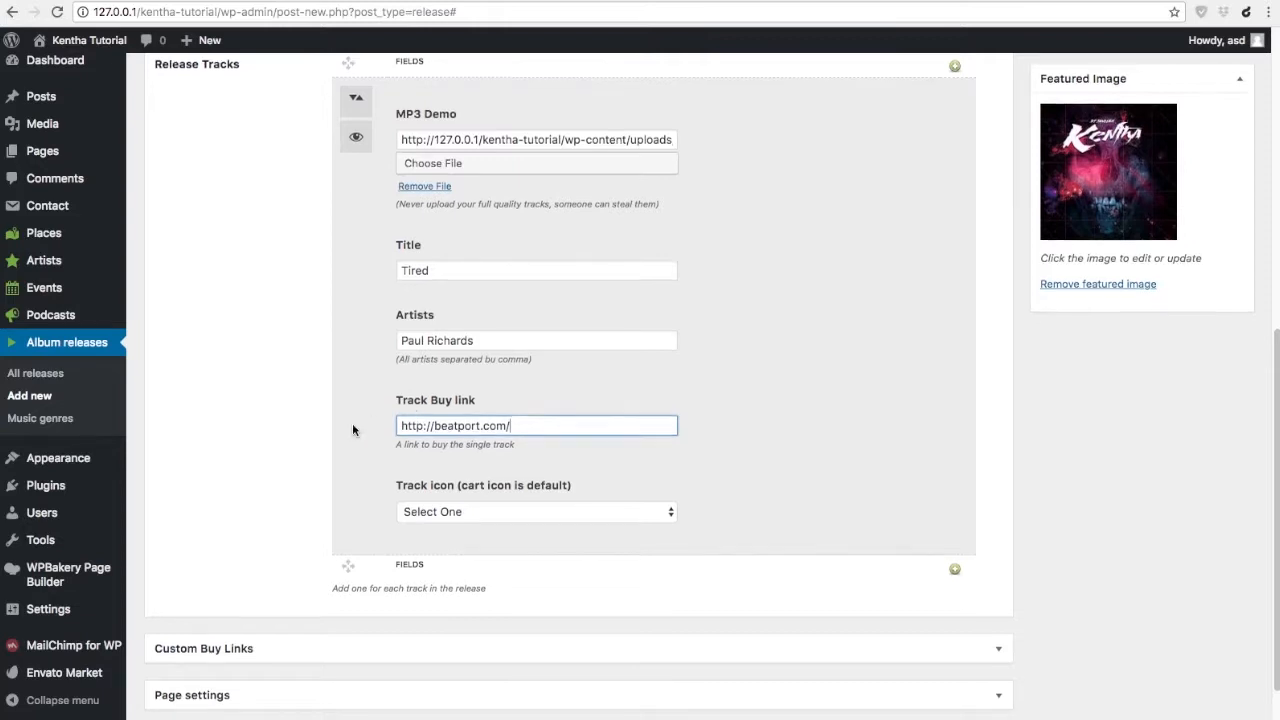
scroll(352, 428, "down", 1)
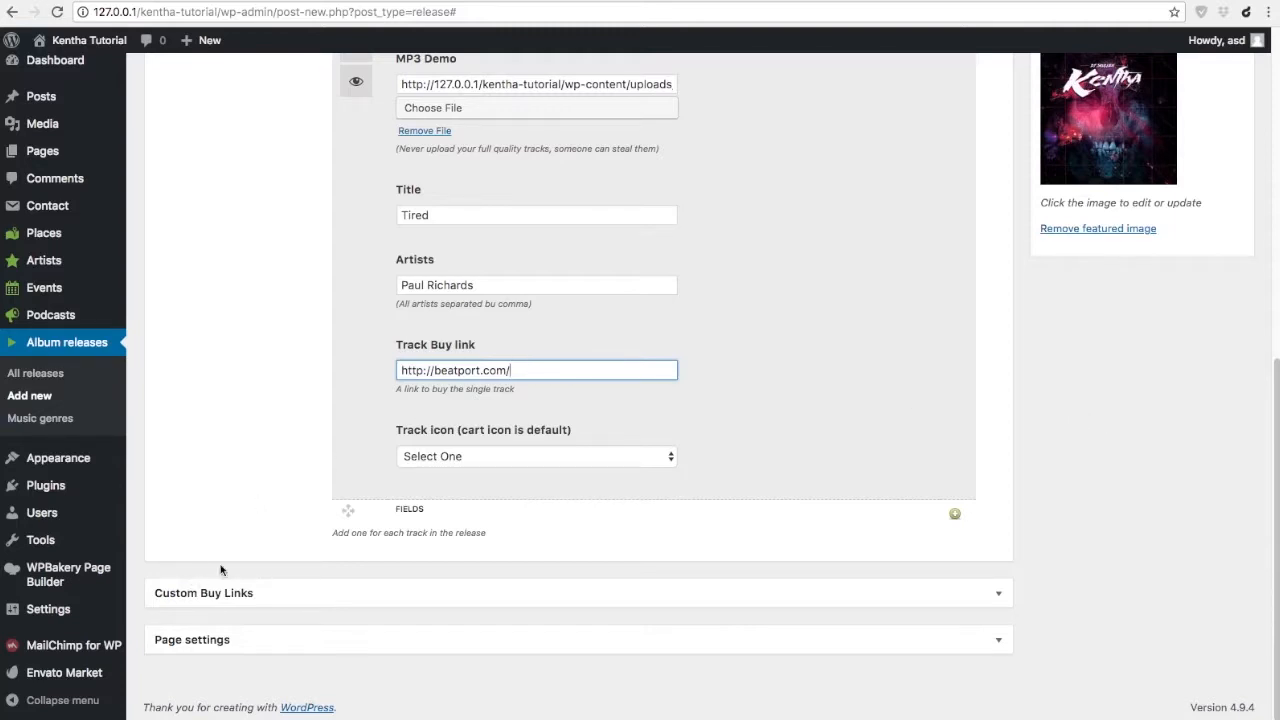
left_click(446, 456)
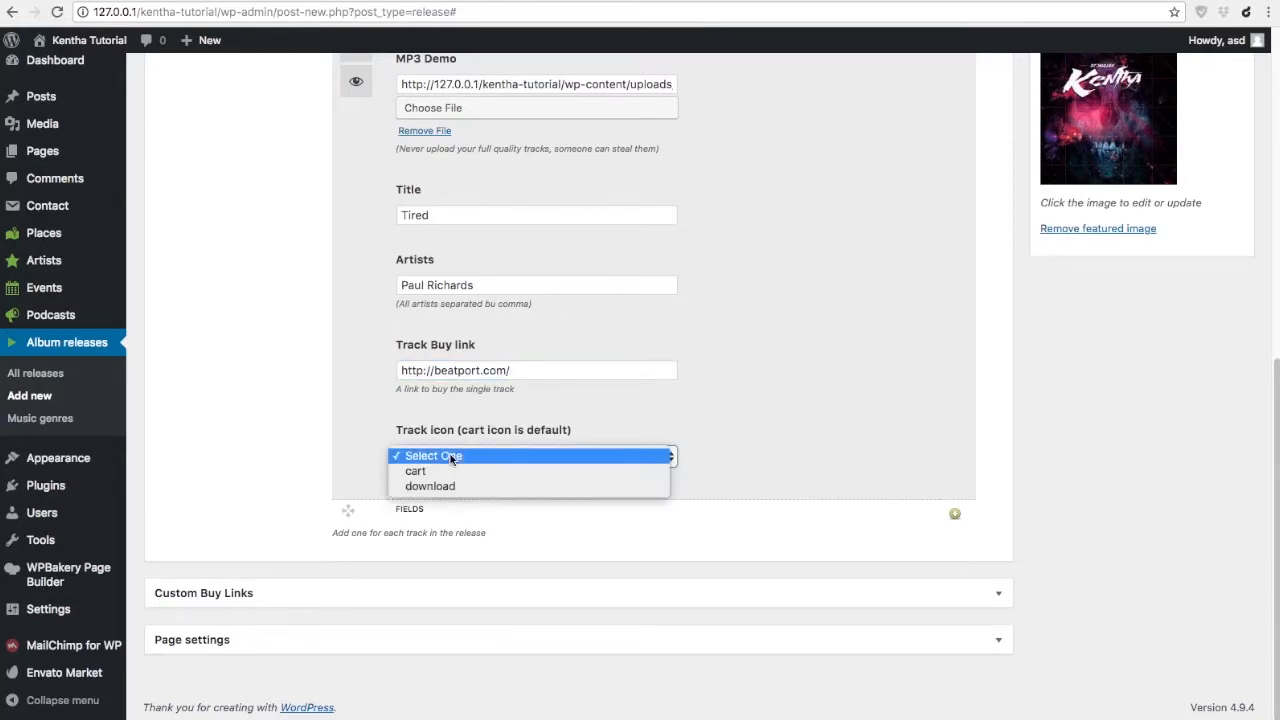
left_click(1001, 421)
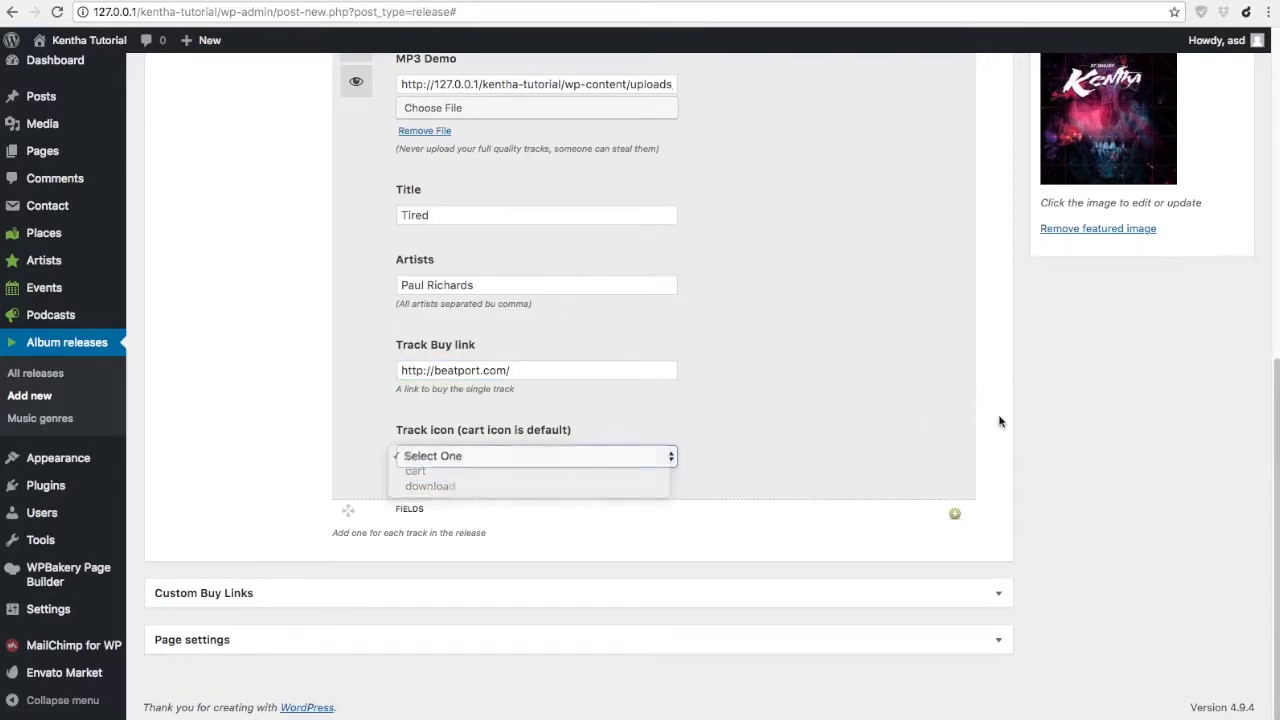
- Add a second track entry to the release and move it above the Tired track
left_click(955, 514)
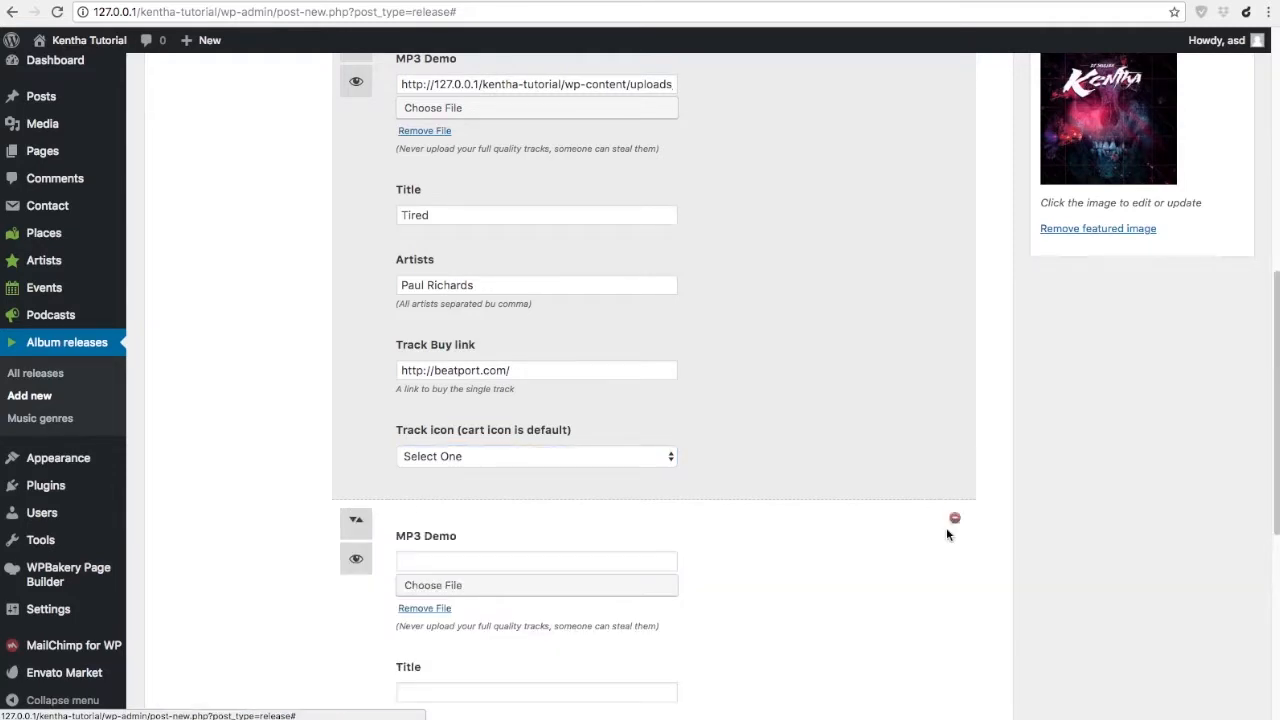
scroll(938, 536, "down", 5)
scroll(930, 550, "up", 5)
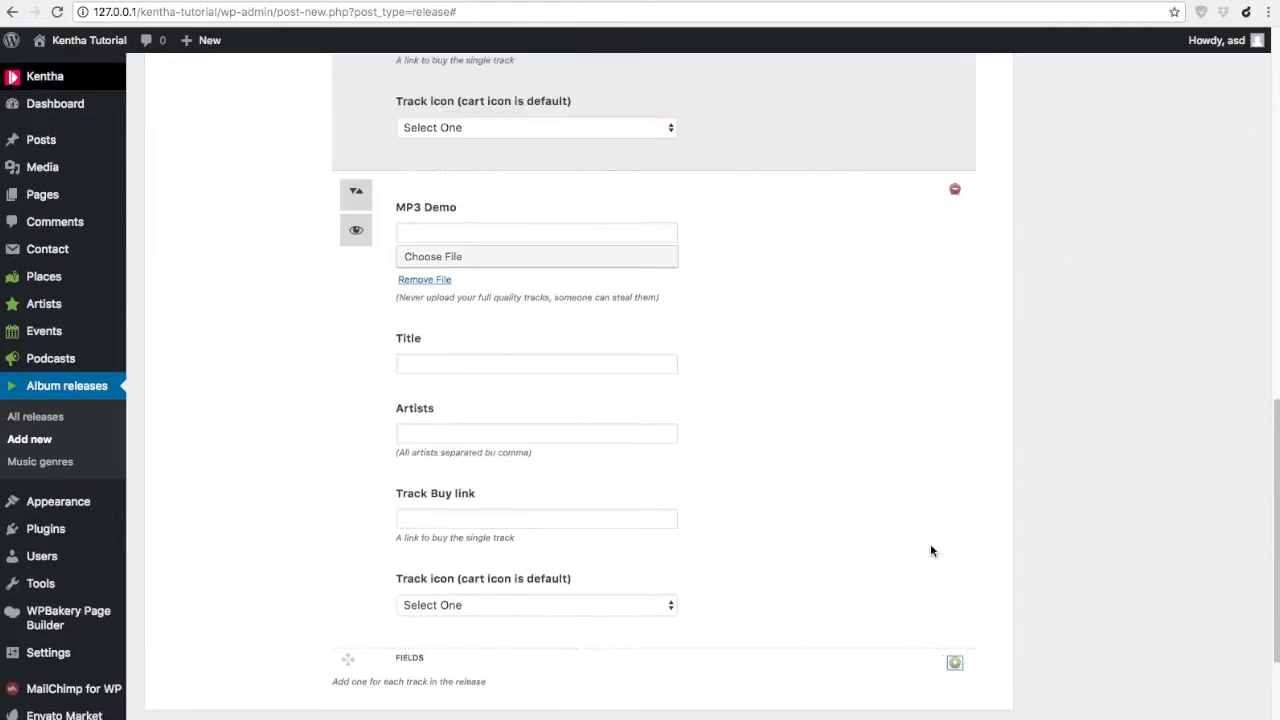
left_click_drag(355, 516, 462, 660)
scroll(461, 655, "down", 3)
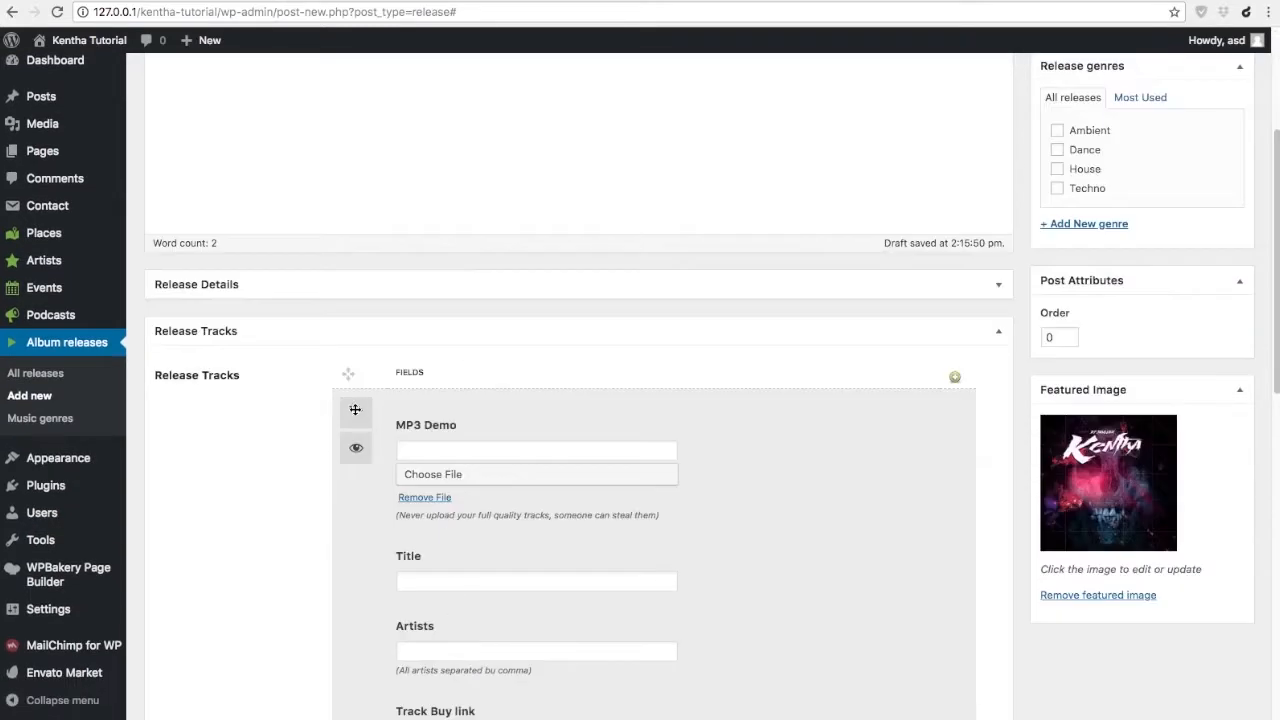
- Choose Adam-Snow-Meghans-Theme.mp3 from the media library as the new track's MP3 demo
scroll(504, 427, "down", 1)
left_click(449, 452)
left_click(598, 226)
left_click(1176, 672)
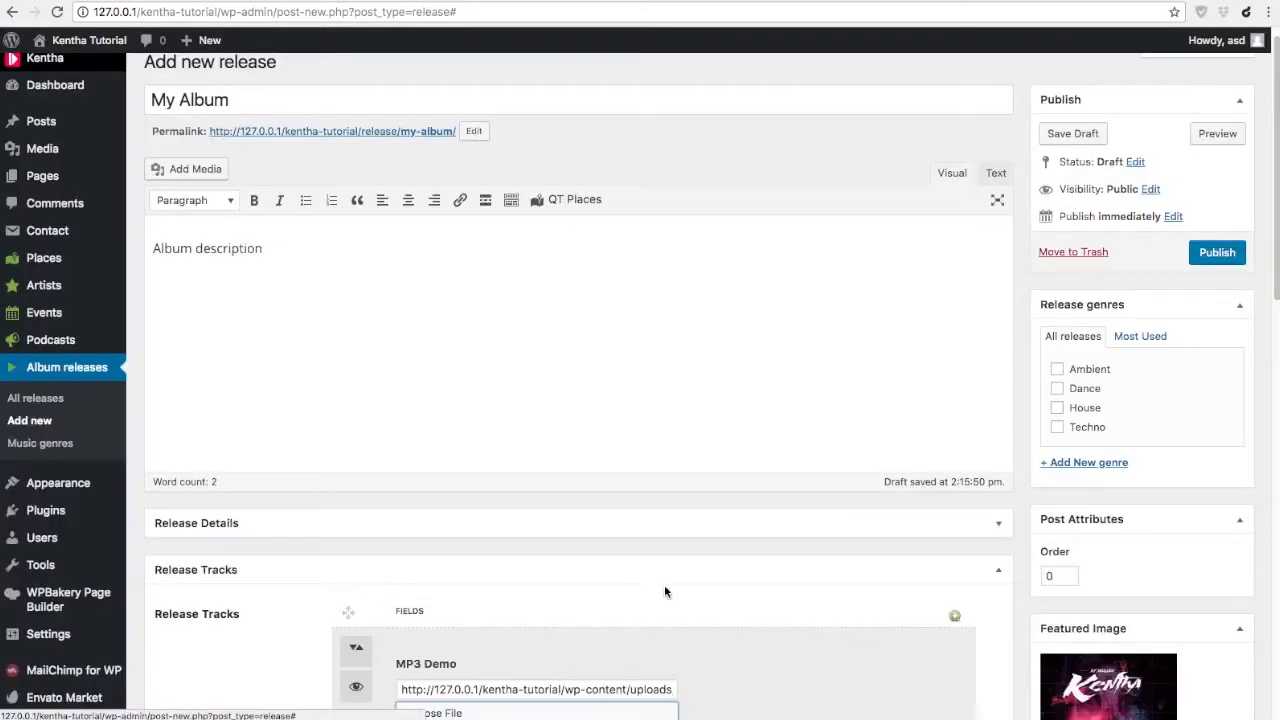
- Copy the artist name from the new track's title into its Artists field
scroll(664, 584, "down", 3)
scroll(480, 551, "down", 3)
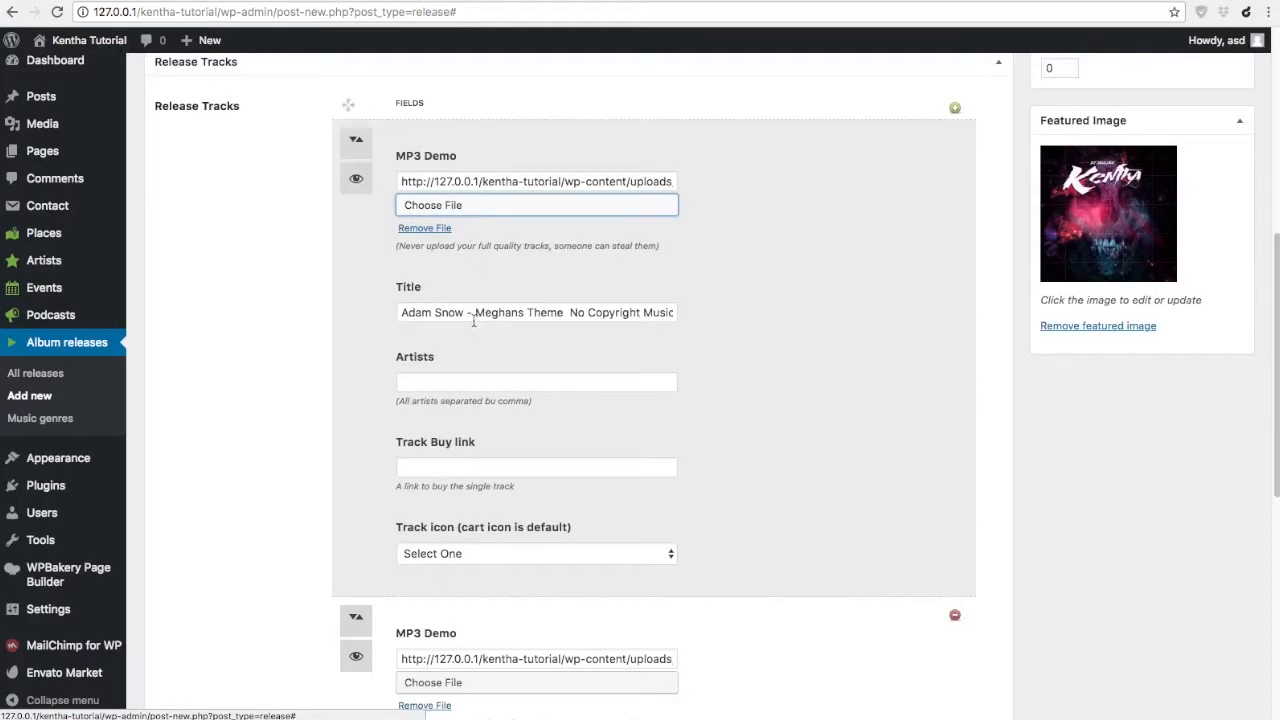
left_click_drag(464, 313, 380, 314)
key("ctrl+c")
left_click(423, 376)
key("ctrl+v")
- Trim the new track's title to Meghans Theme by removing the artist name and the No Copyright Music wording
left_click_drag(470, 313, 343, 300)
key("BackSpace")
key("End")
key("ctrl+shift+Left")
key("ctrl+shift+Left")
key("ctrl+shift+Left")
key("ctrl+shift+Left")
key("ctrl+shift+Left")
key("ctrl+shift+Left")
key("ctrl+shift+Left")
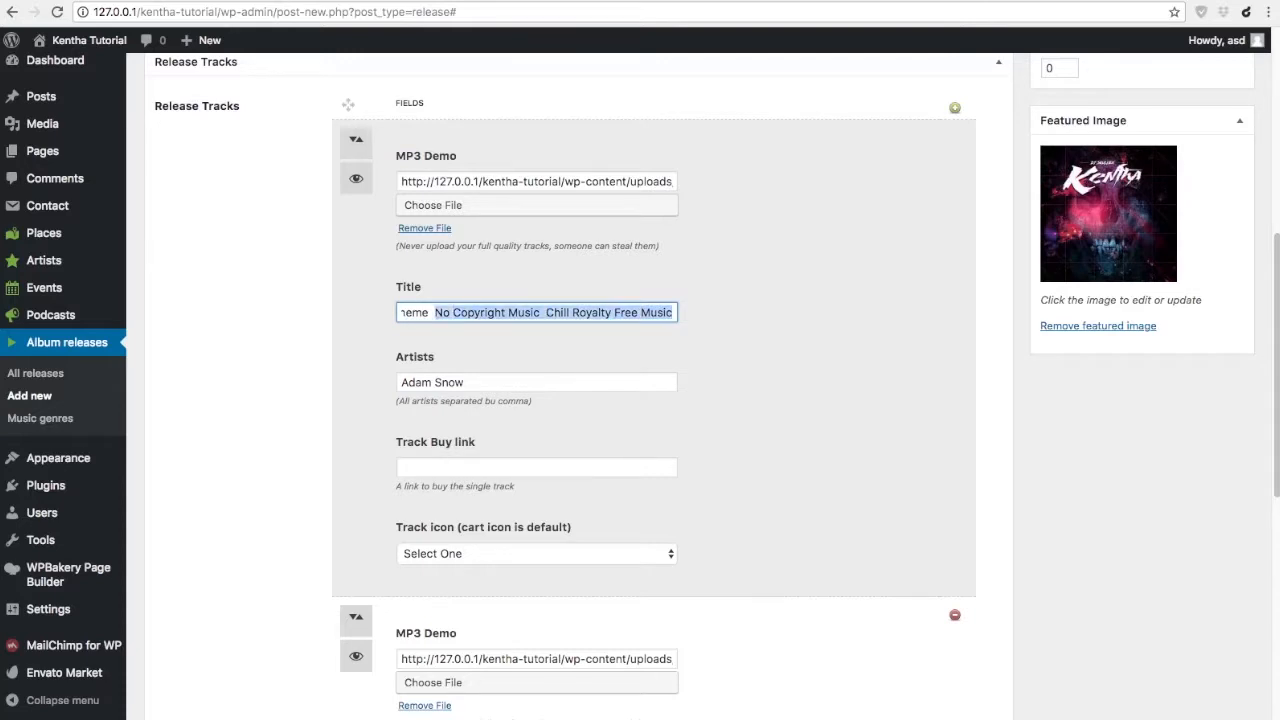
key("BackSpace")
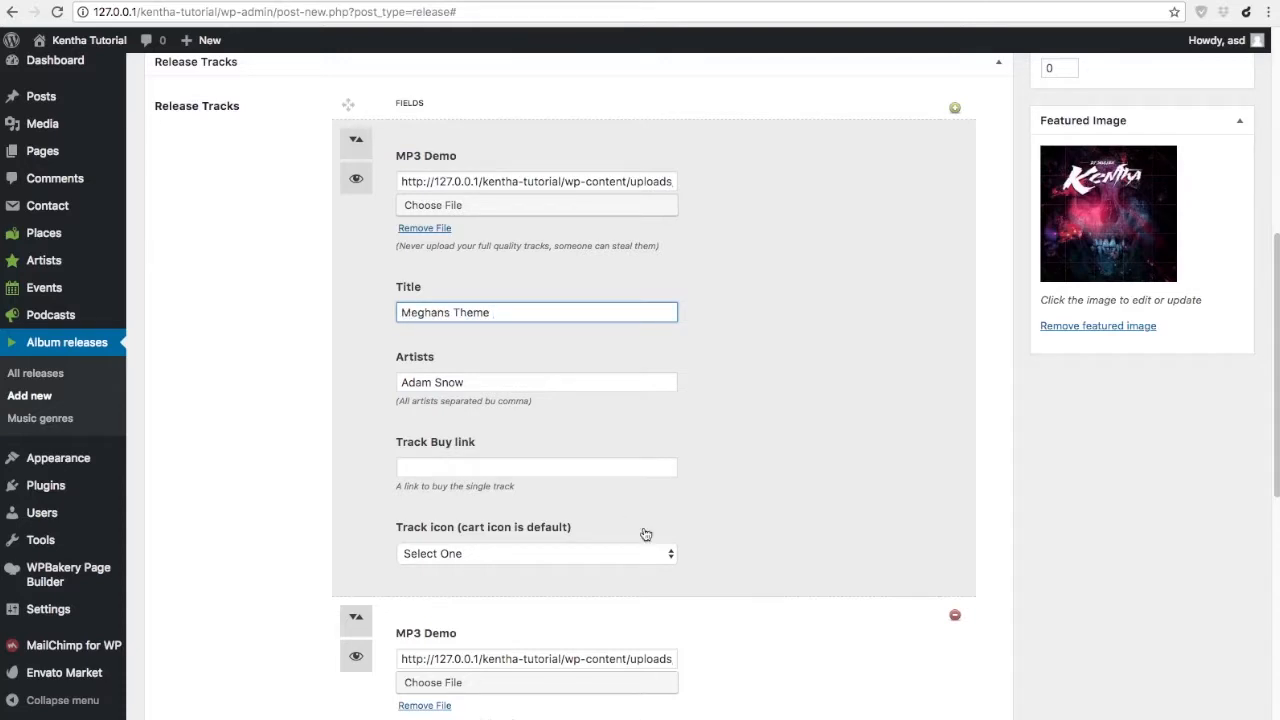
- Set the Meghans Theme track's buy link to #download and its track icon to download
scroll(643, 528, "down", 1)
left_click(441, 400)
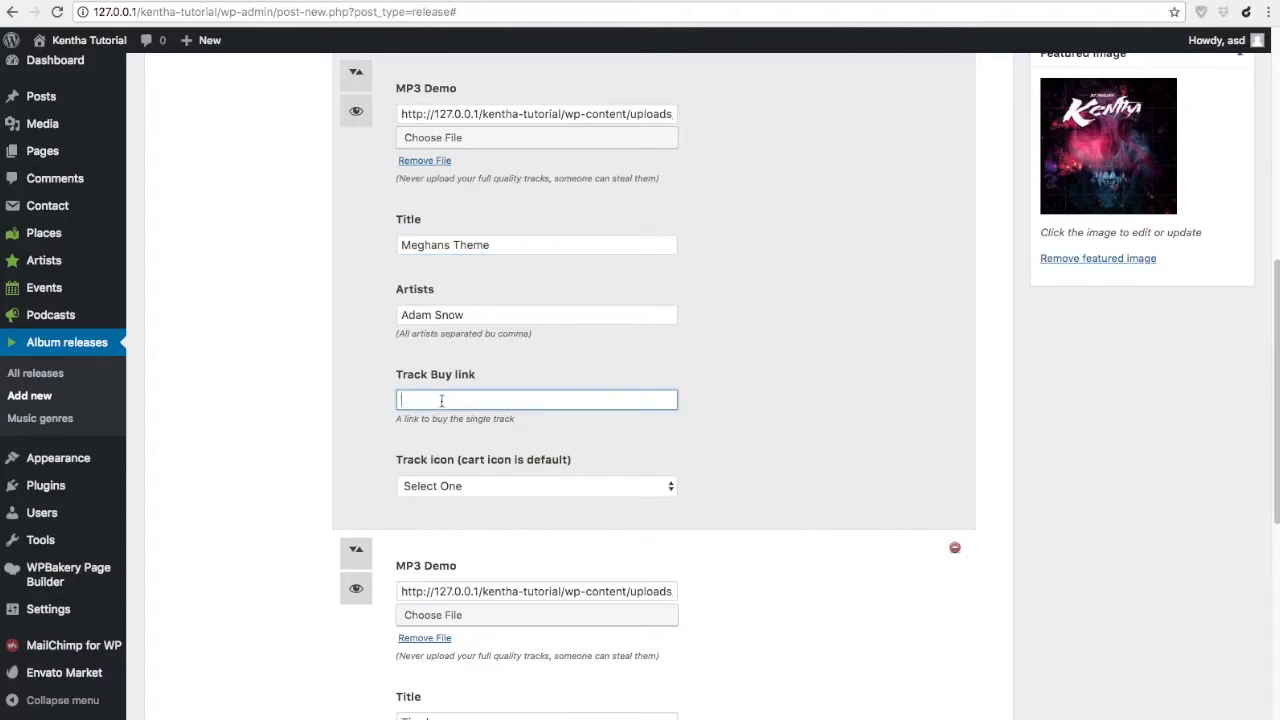
type("#downl")
left_click_drag(486, 401, 388, 396)
left_click(503, 488)
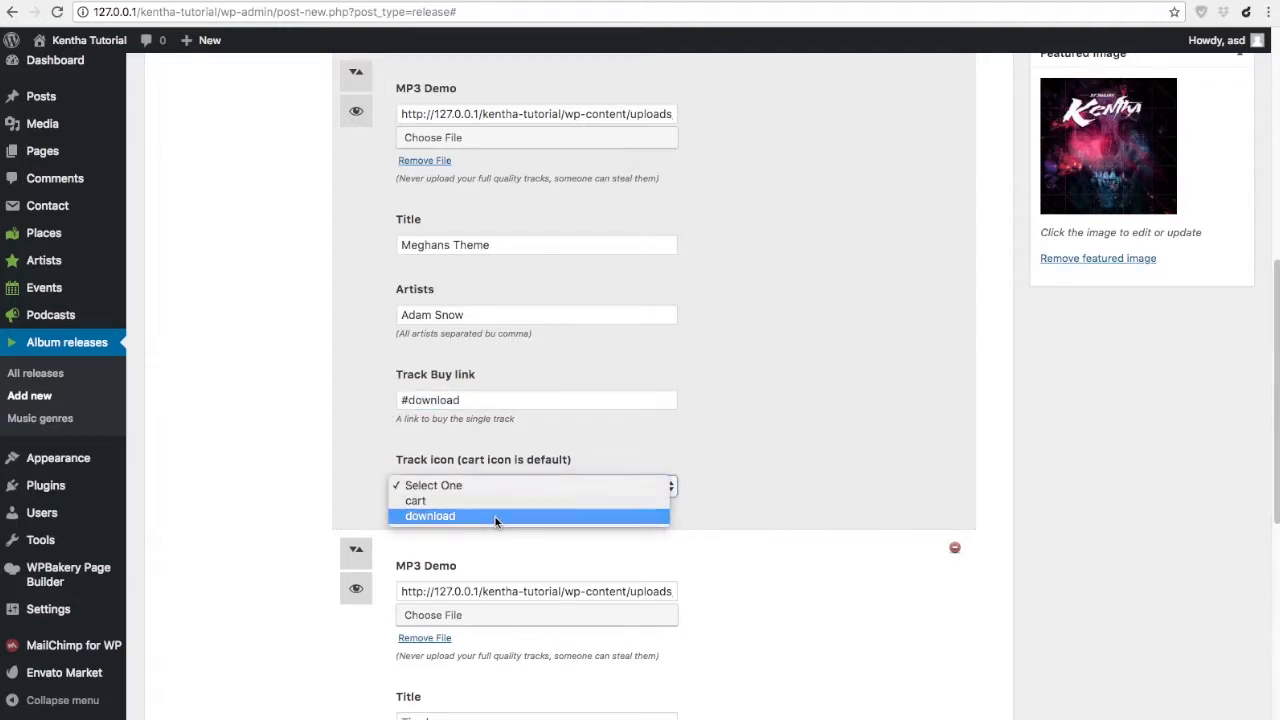
left_click(497, 517)
- Publish the My Album release and open its permalink in a separate browser tab
scroll(1167, 449, "up", 6)
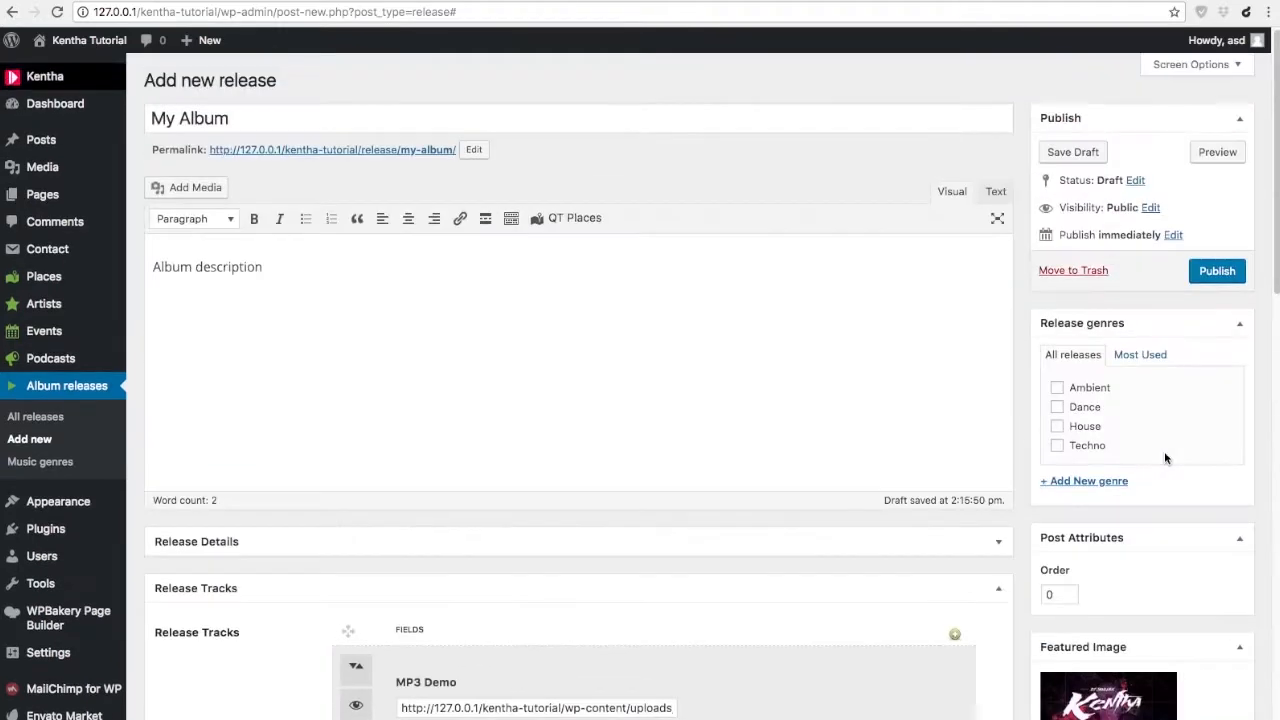
left_click(1226, 272)
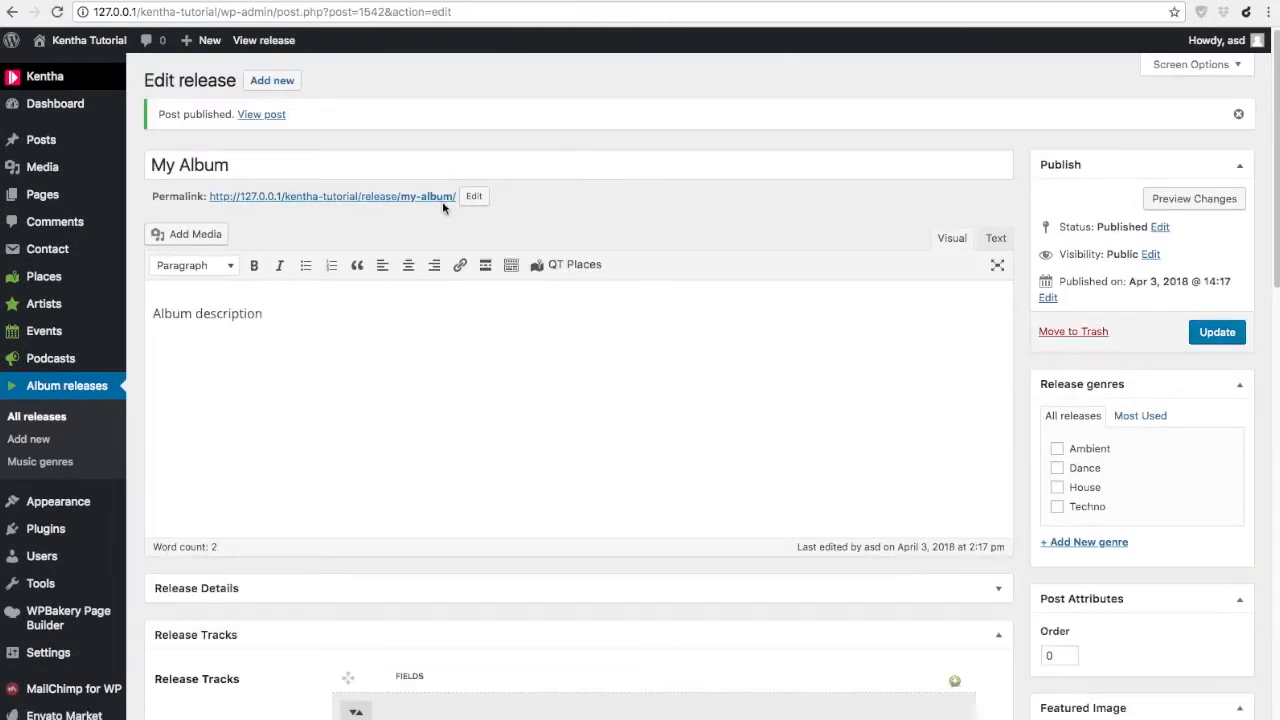
right_click(433, 197)
left_click(481, 204)
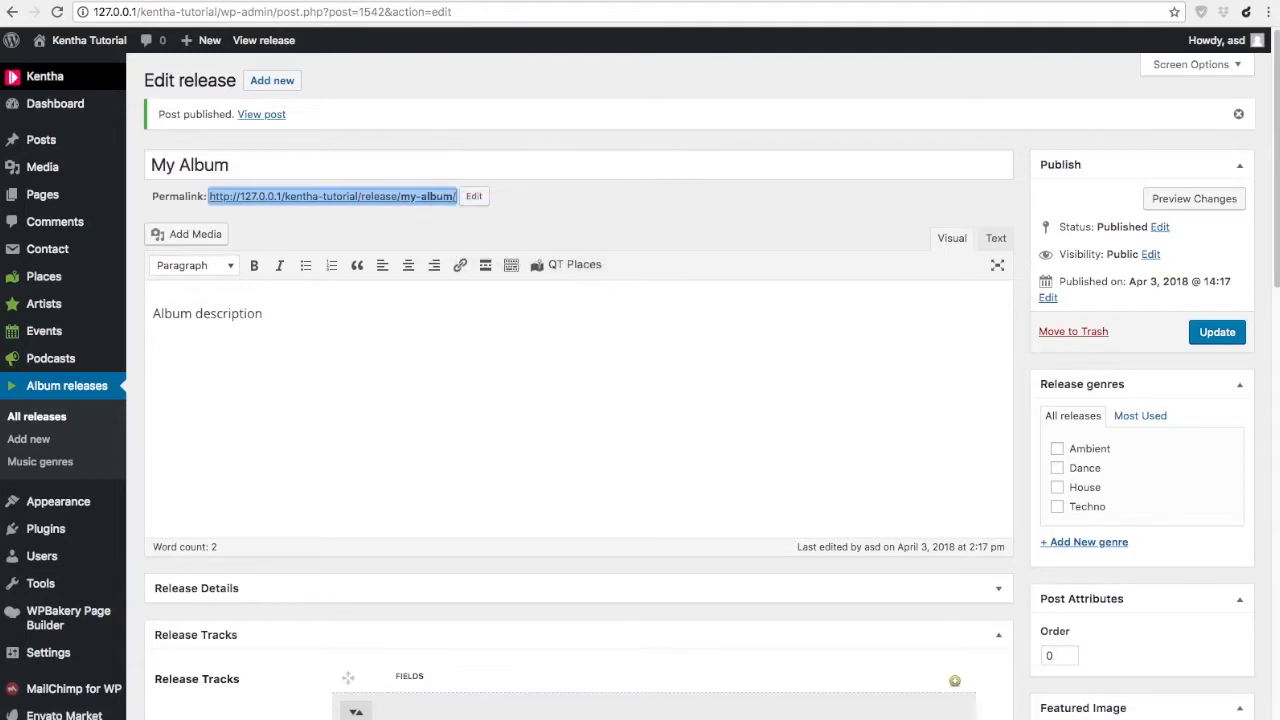
left_click(529, 1)
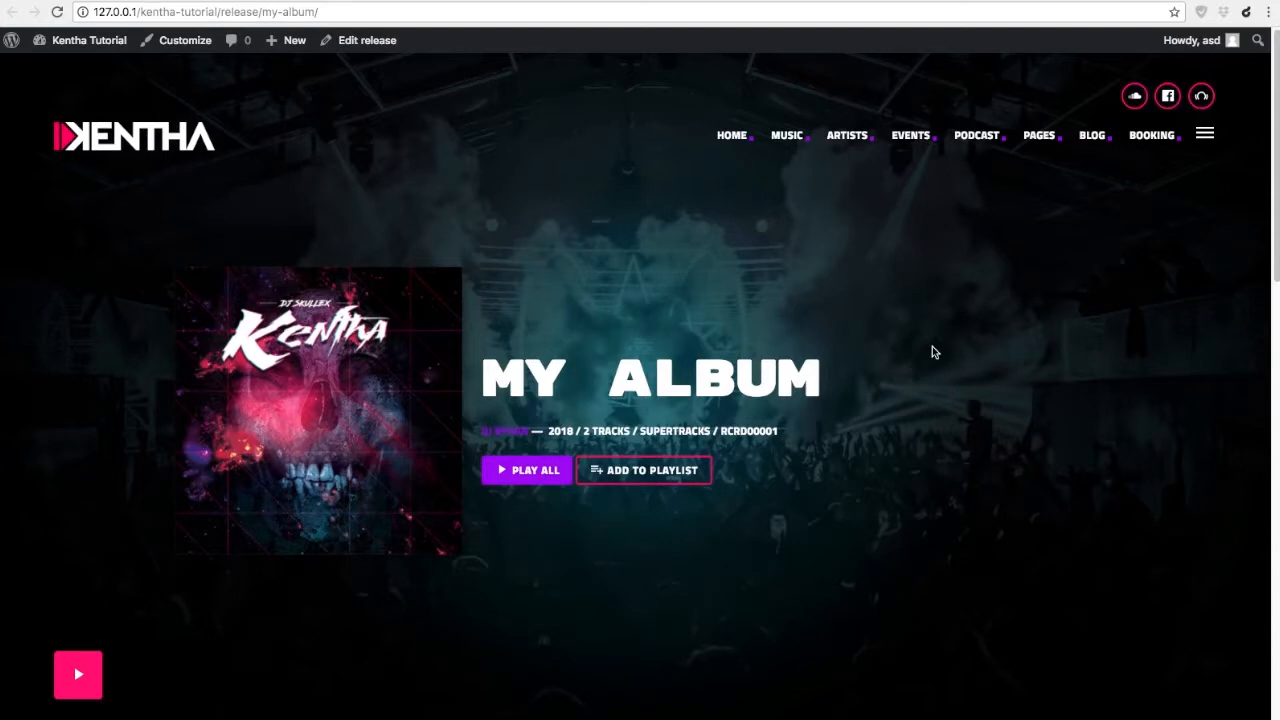
- Play Meghans Theme and Tired from the album page's track list, skipping ahead within Tired
scroll(932, 352, "down", 3)
scroll(932, 352, "down", 1)
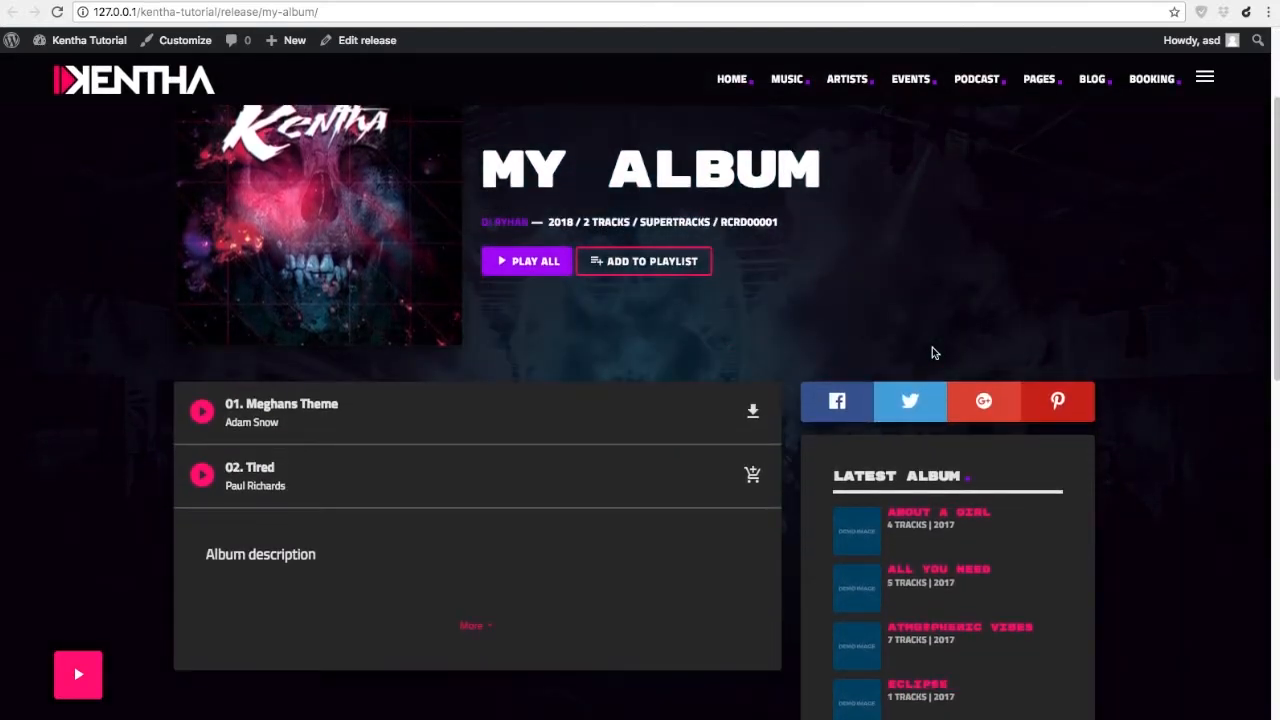
left_click(204, 414)
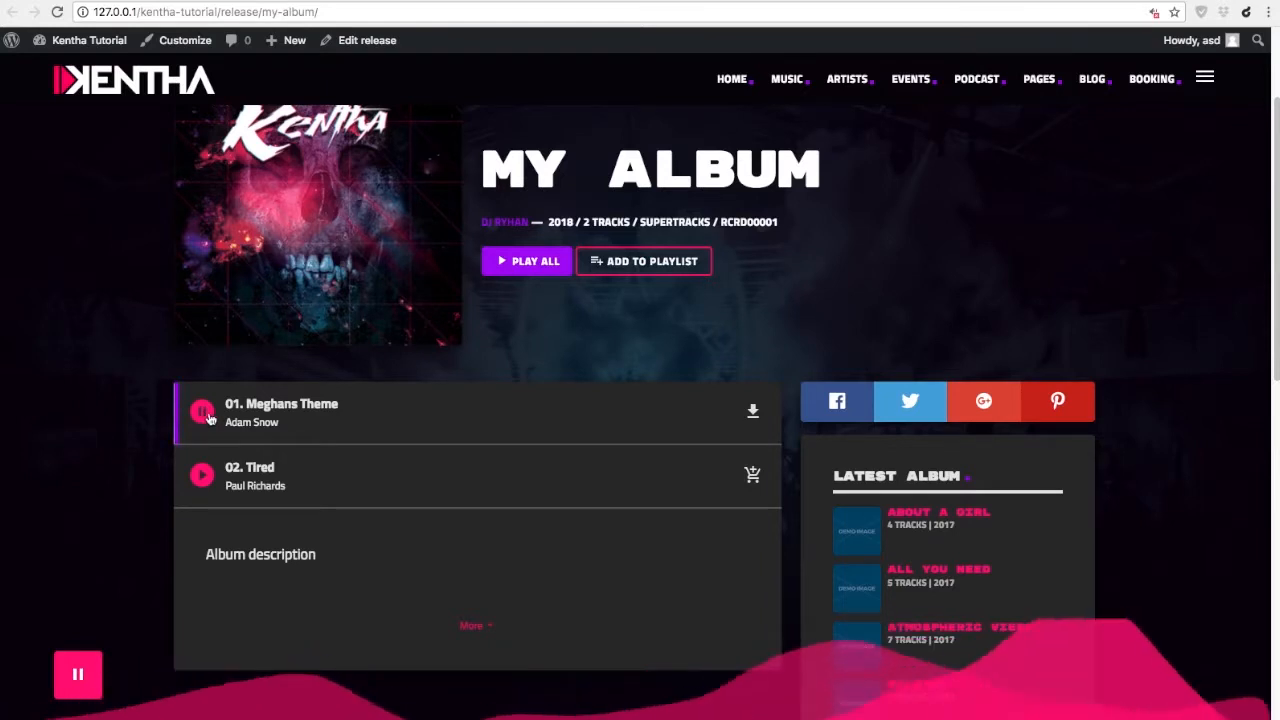
left_click(203, 476)
left_click(371, 463)
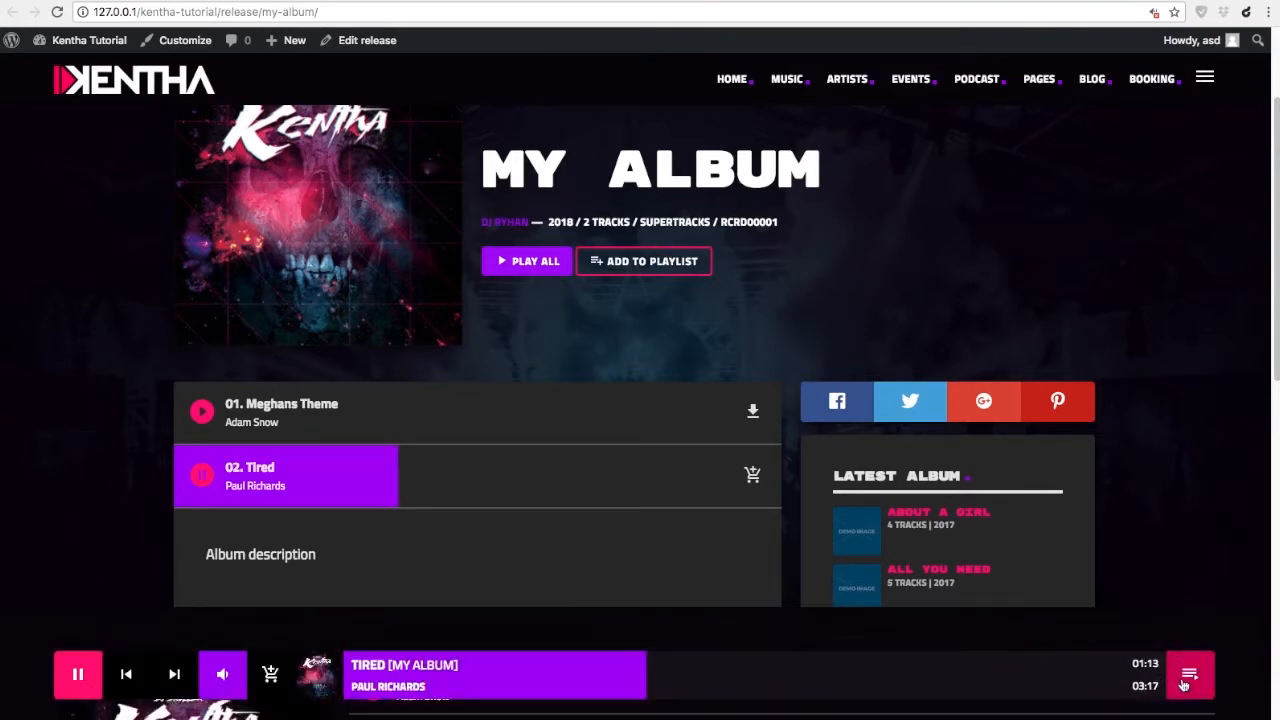
- View and close the player's playlist, and check the download and cart icons beside the album's tracks
left_click(1180, 682)
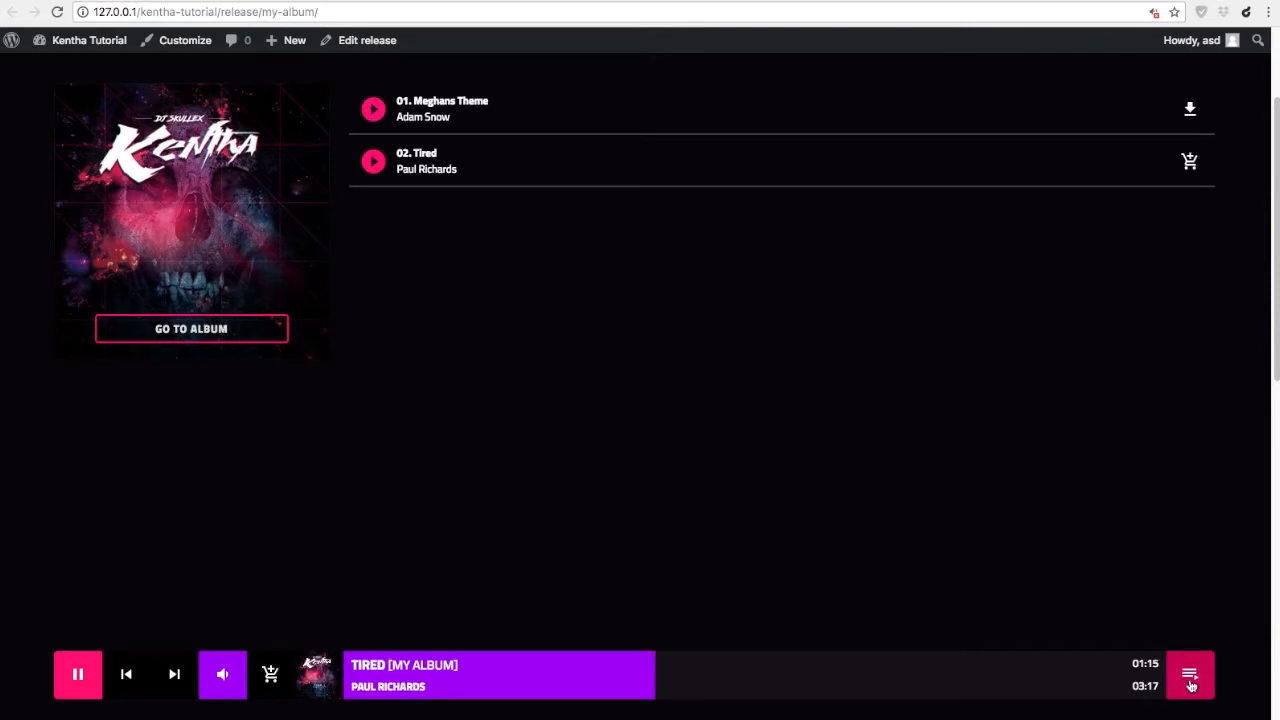
left_click(1190, 682)
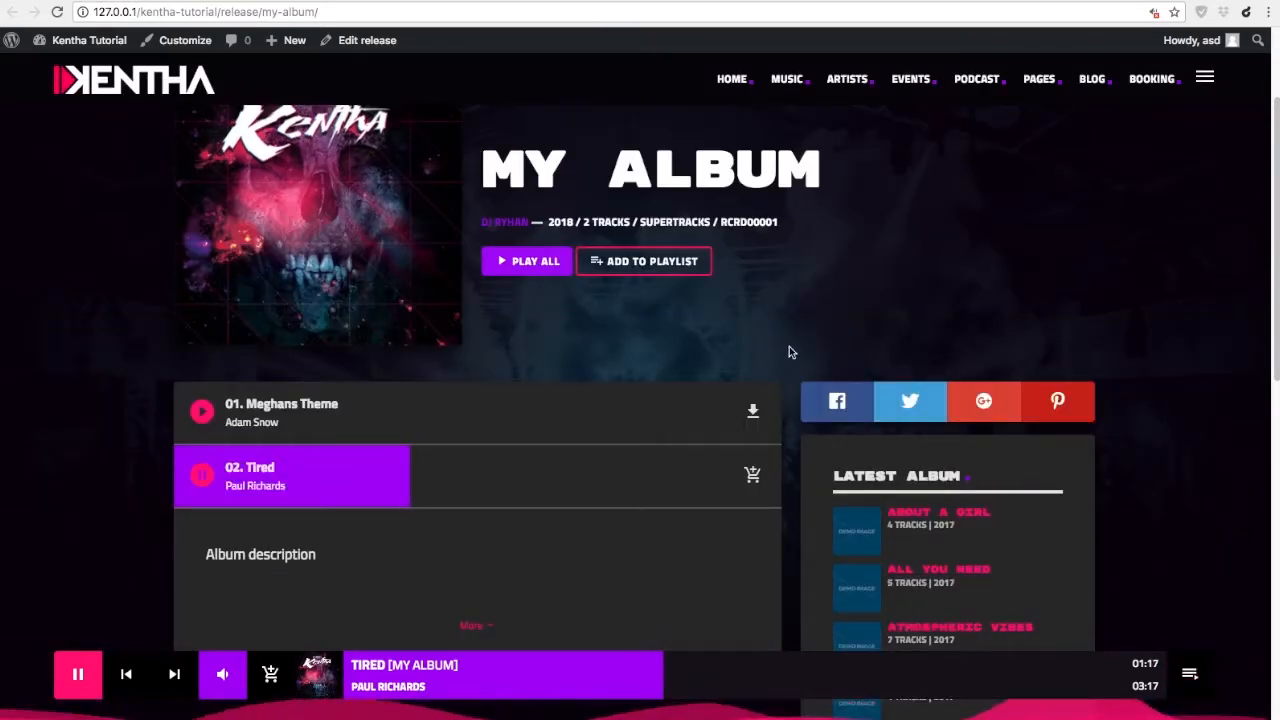
scroll(789, 352, "down", 2)
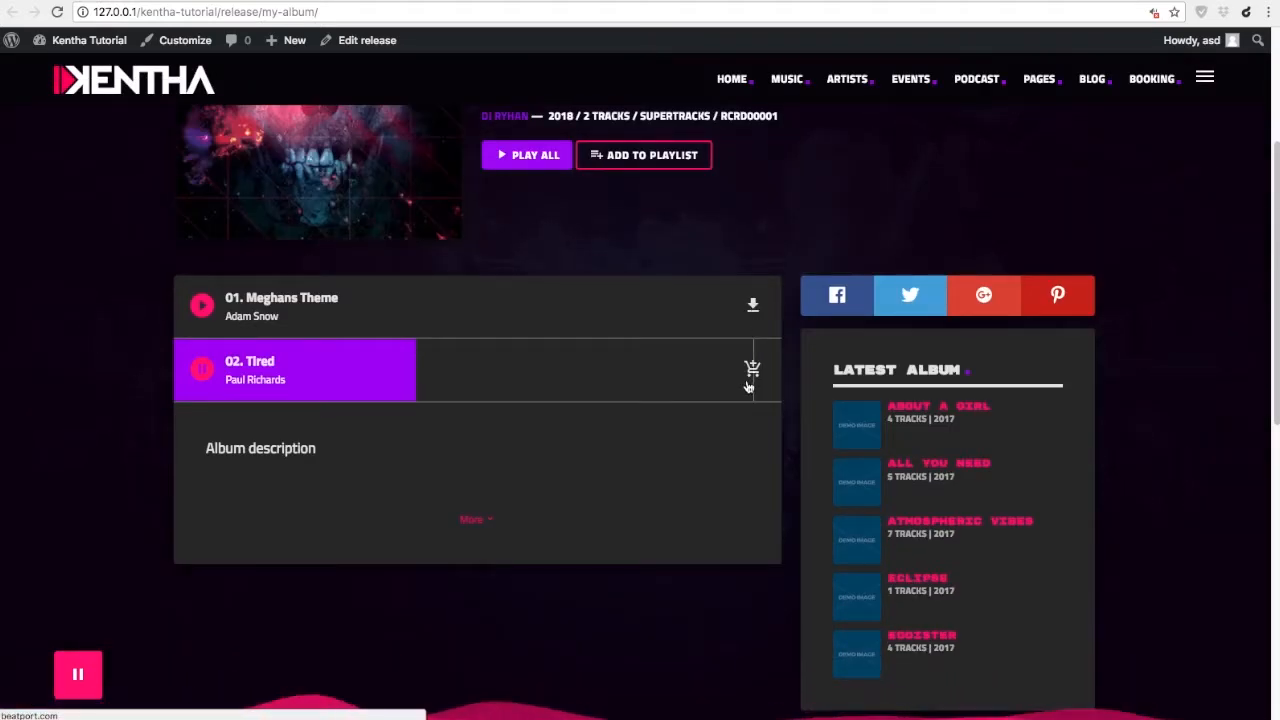
scroll(750, 386, "up", 3)
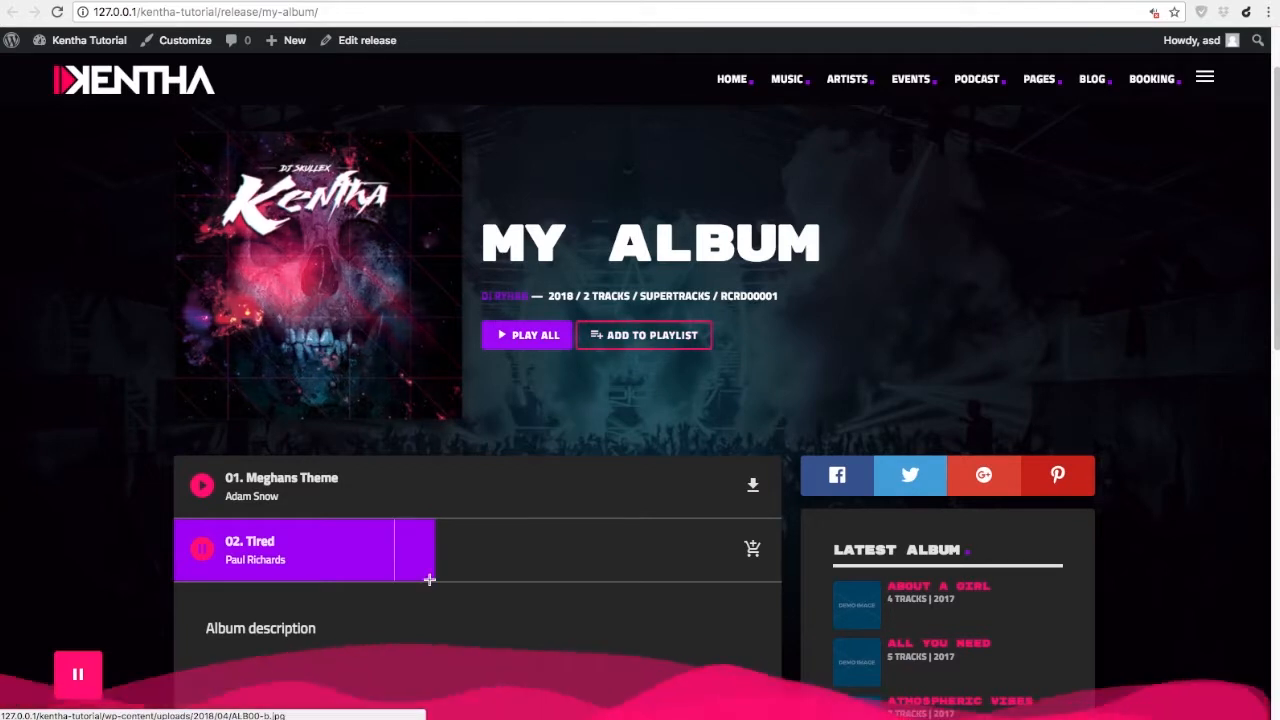
- Add the album to the player's playlist and check the playlist
left_click(624, 338)
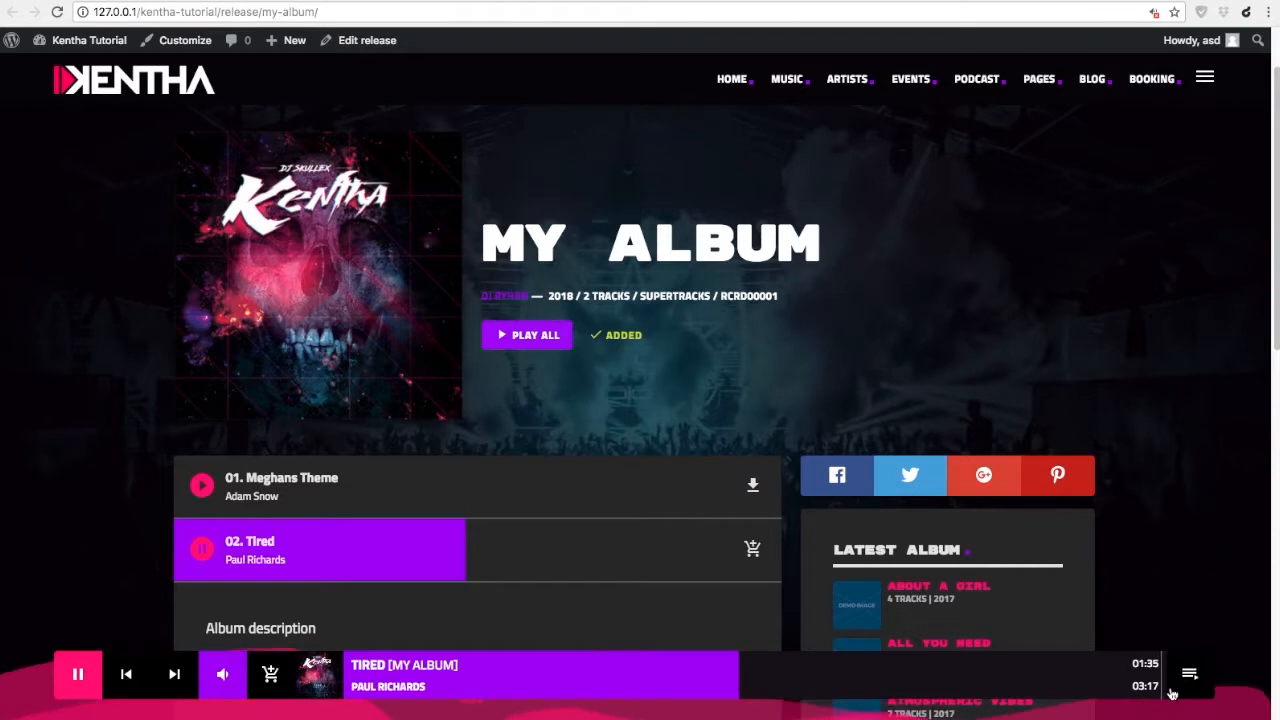
left_click(1186, 686)
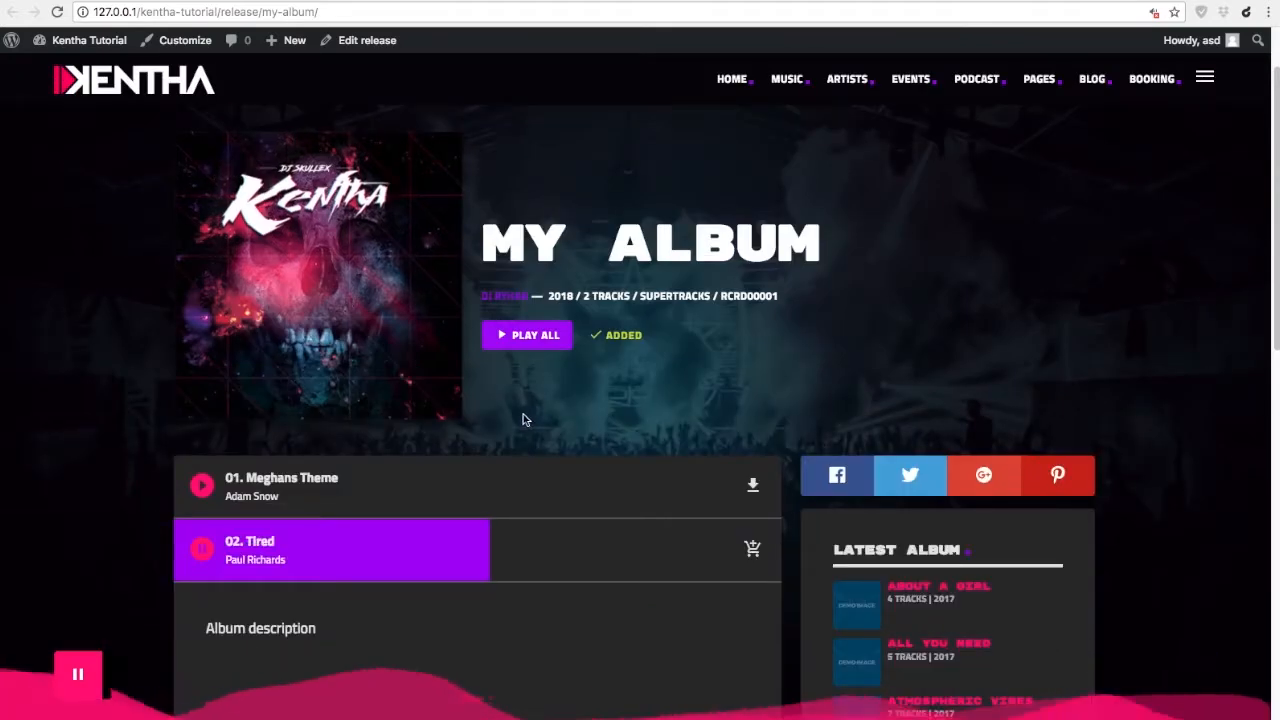
scroll(523, 414, "down", 3)
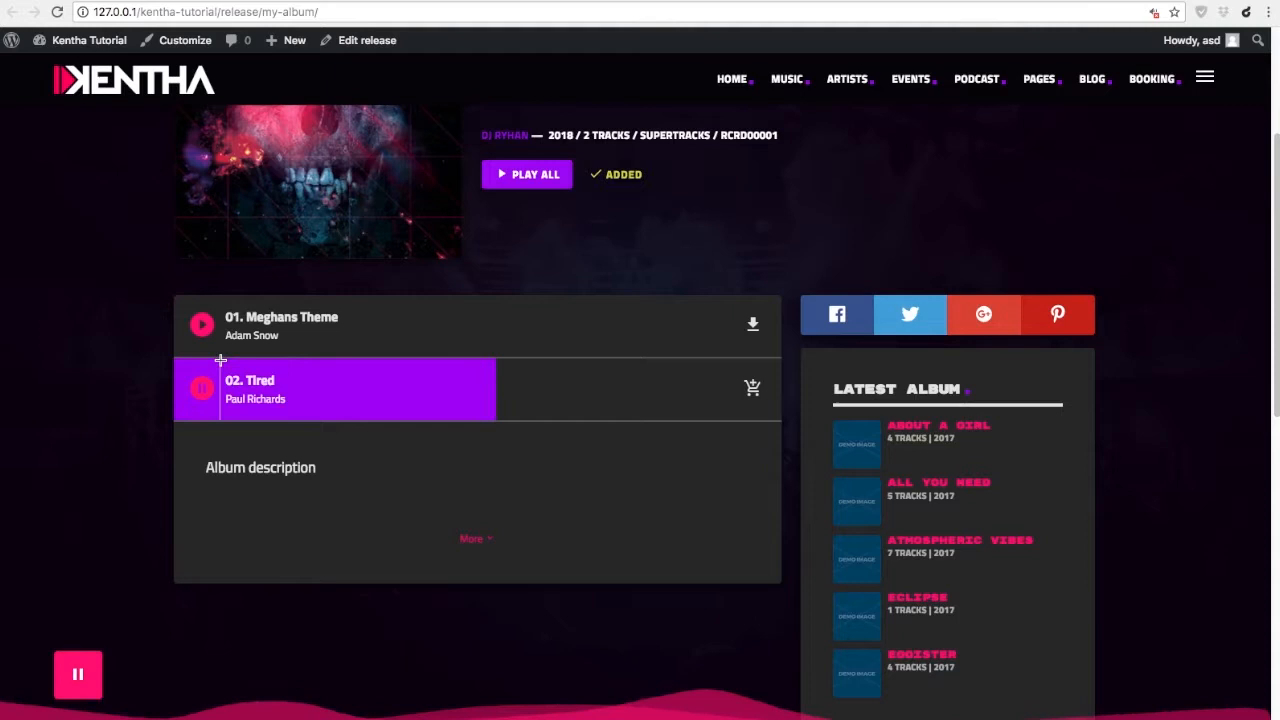
- Return to the My Album release editor, collapse Release Tracks and expand Custom Buy Links
key("ctrl+shift+Tab")
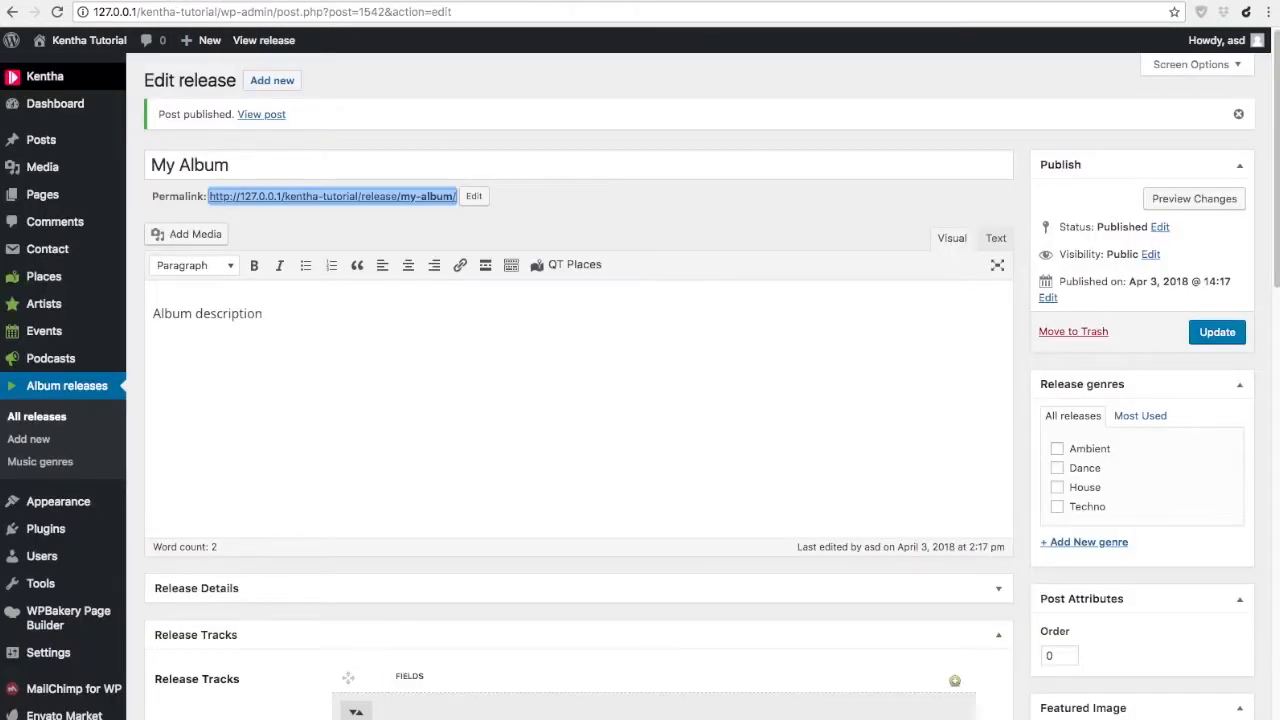
scroll(1020, 420, "down", 3)
left_click(297, 503)
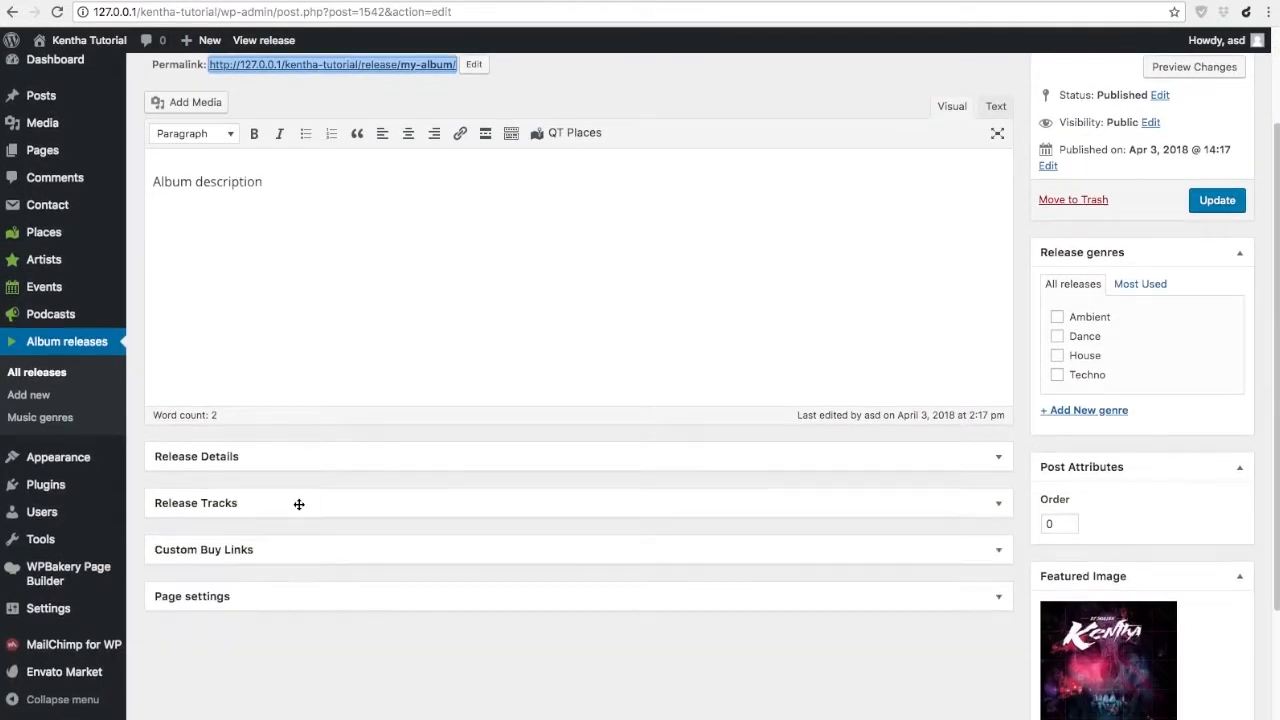
scroll(613, 535, "down", 2)
left_click(331, 439)
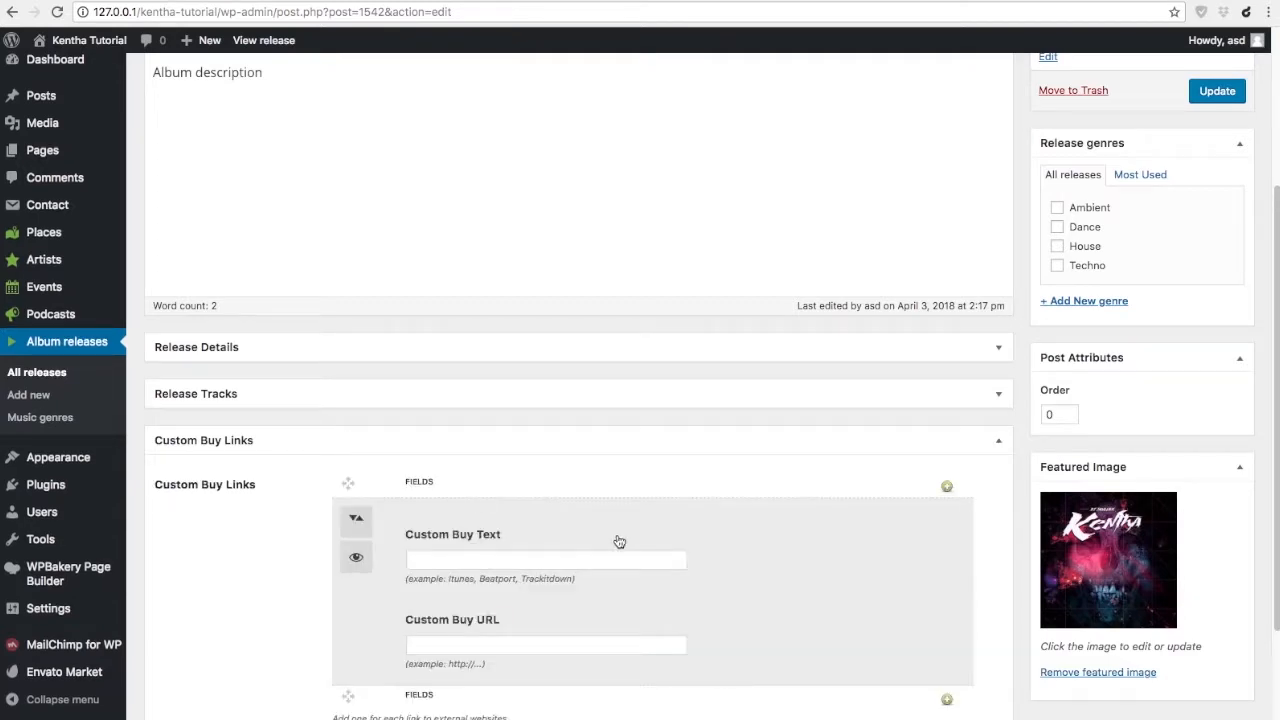
scroll(619, 539, "down", 2)
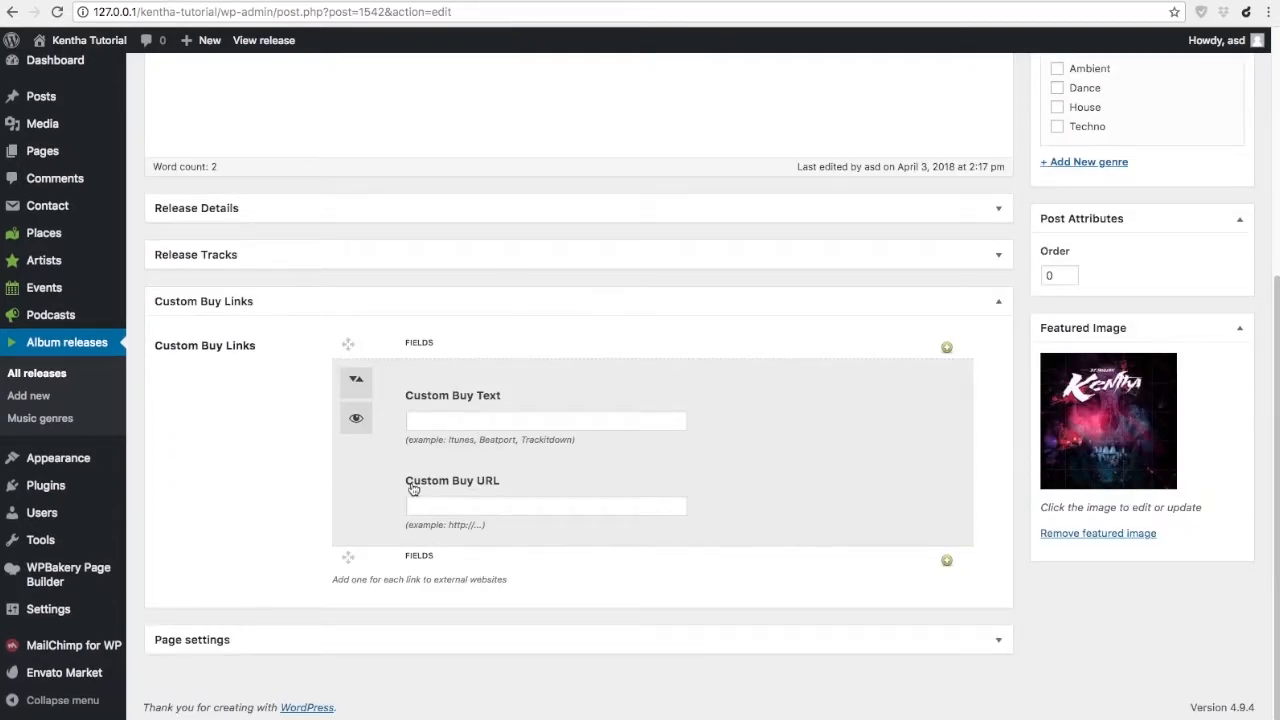
left_click(437, 421)
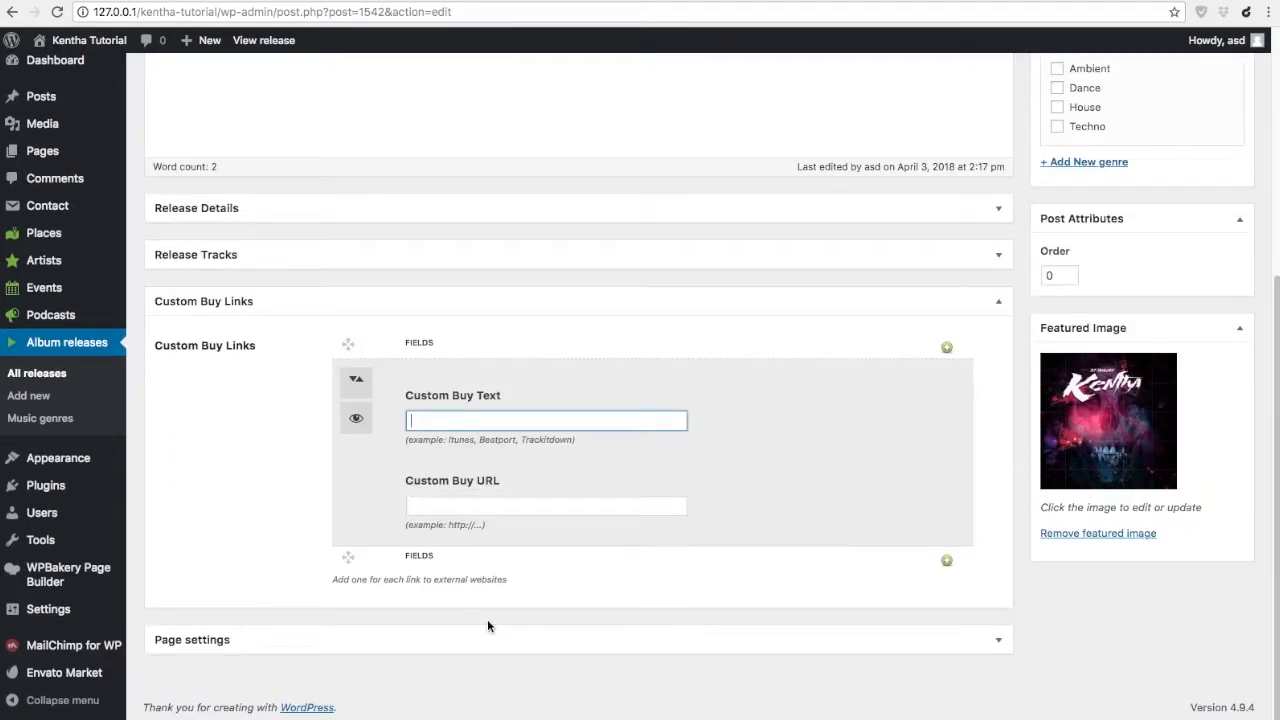
type("Beatport")
key("Tab")
type("http://beatport.com")
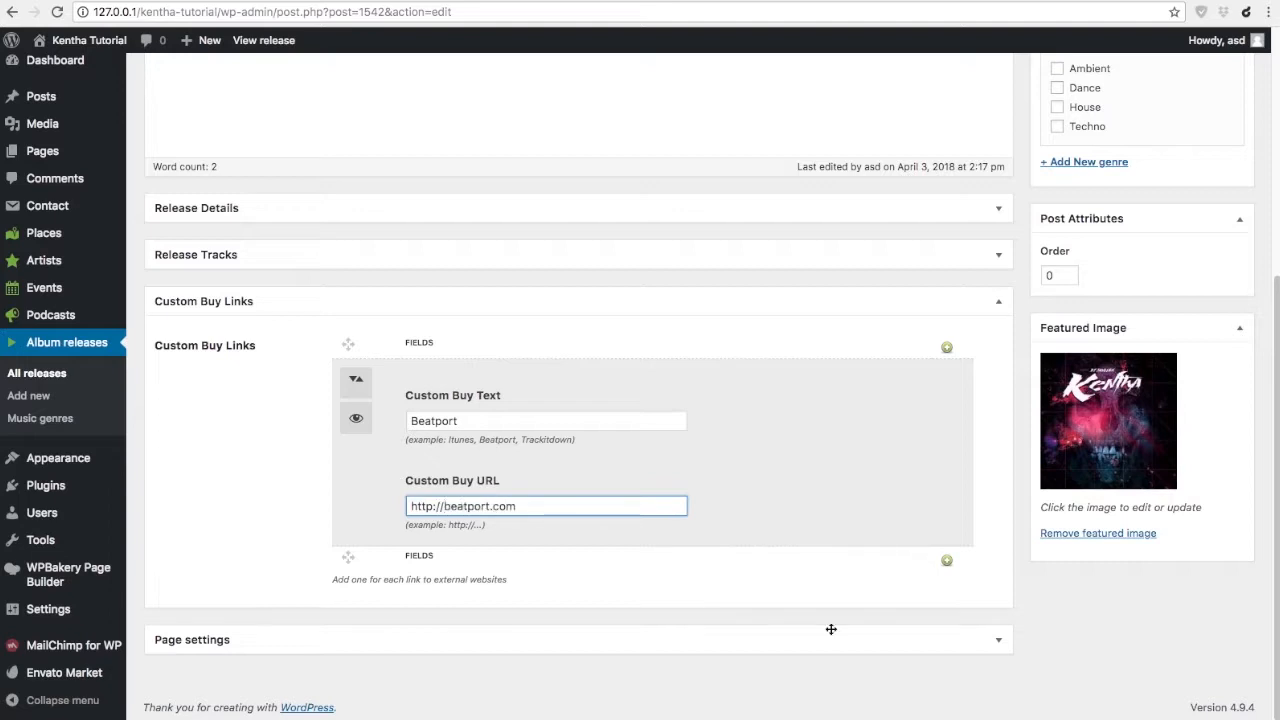
left_click(947, 560)
left_click(579, 603)
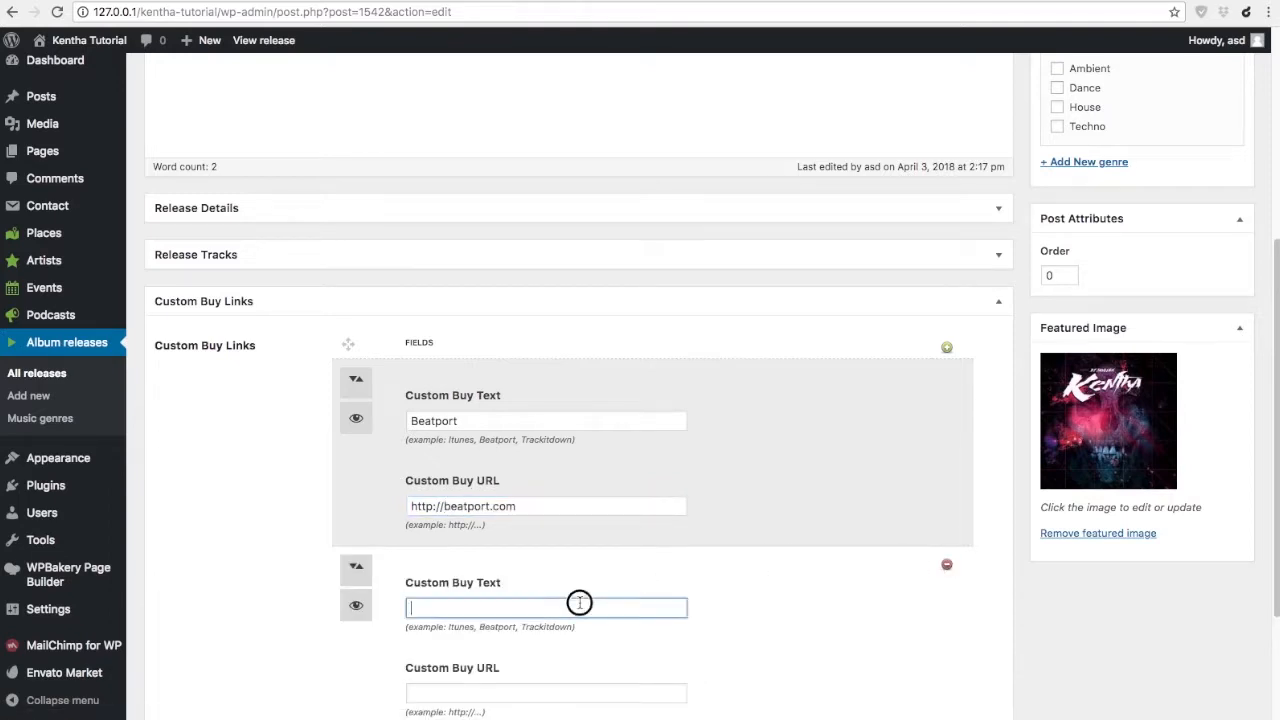
type("Itunes")
scroll(615, 559, "down", 4)
key("Tab")
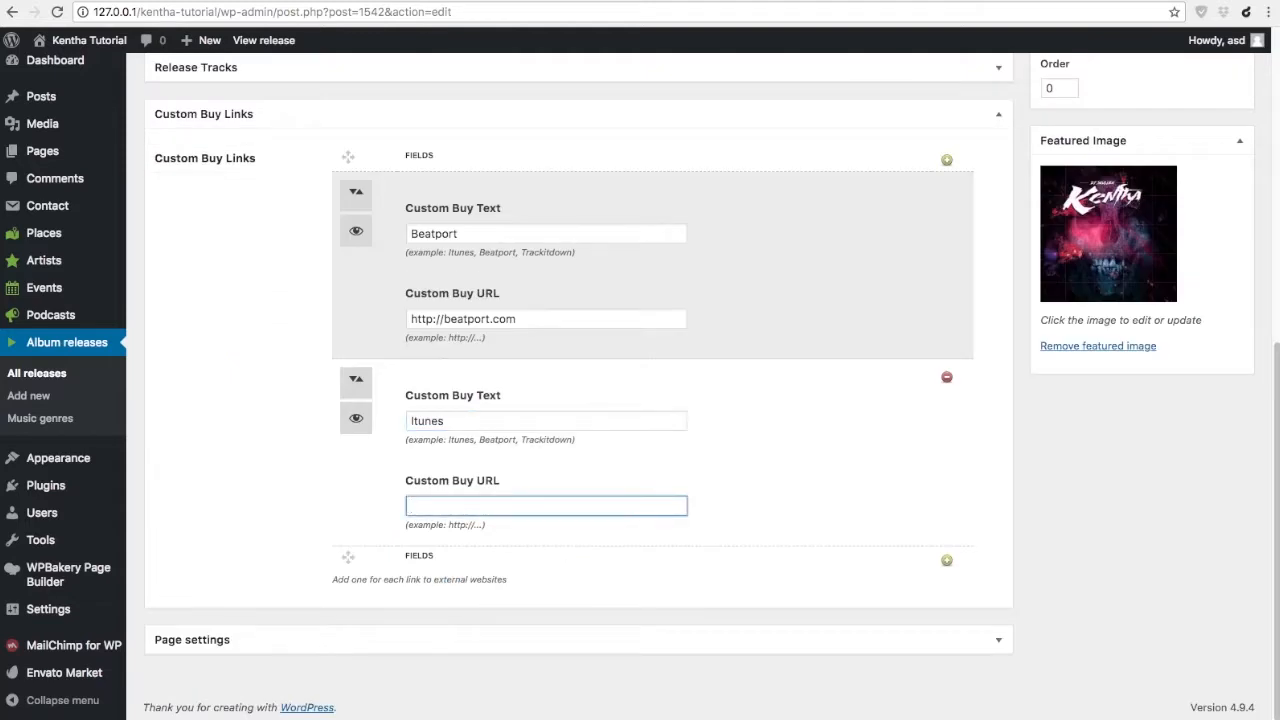
type("http://itunes.com")
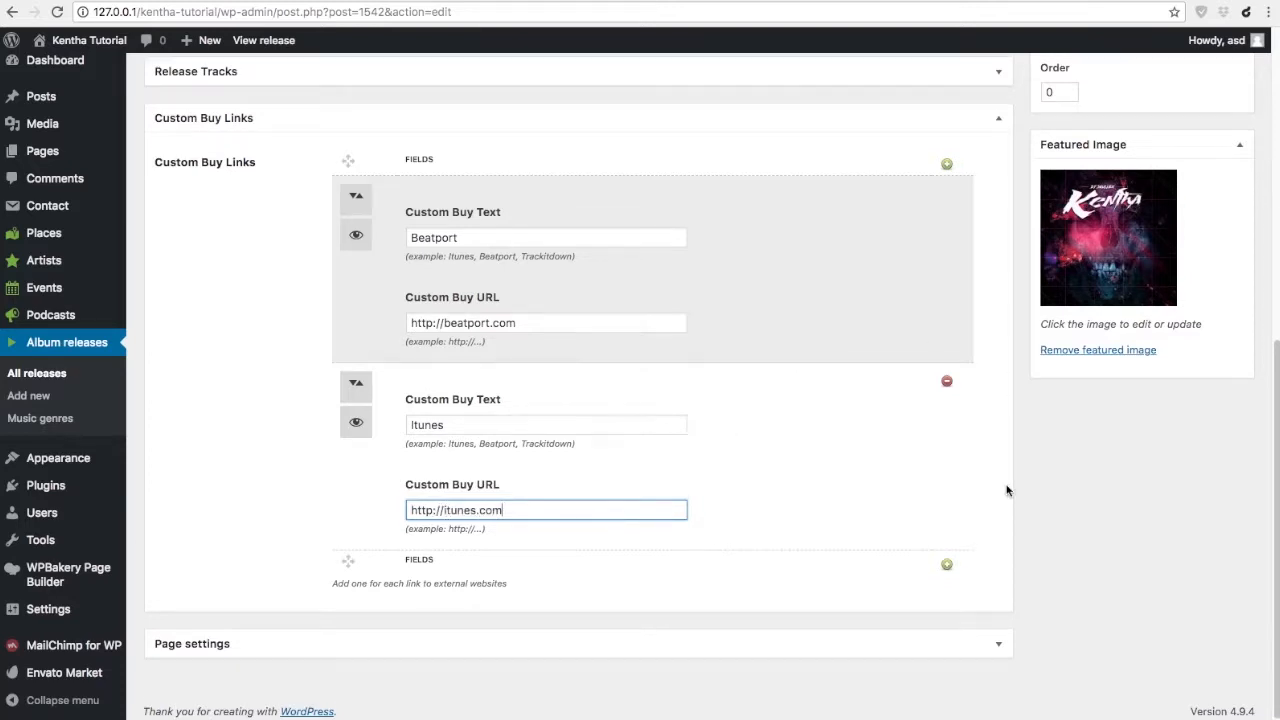
- Update the release and reload its public album page
scroll(1006, 485, "up", 6)
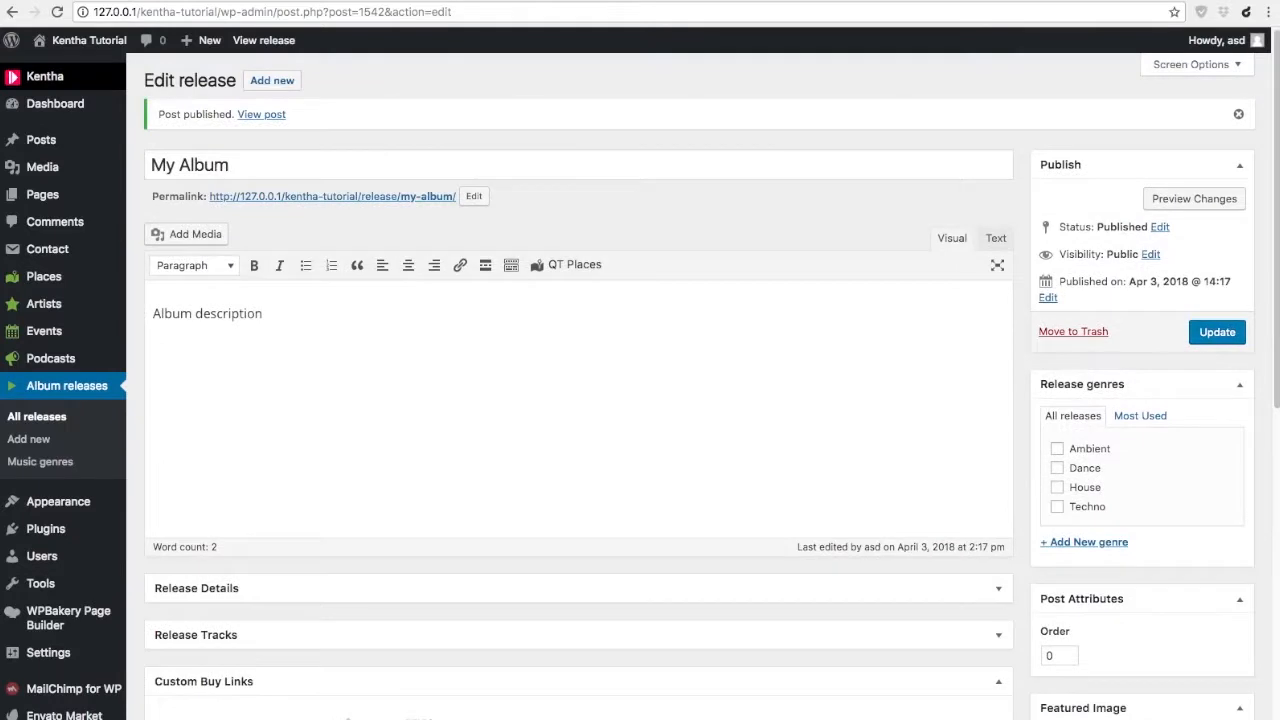
left_click(1232, 335)
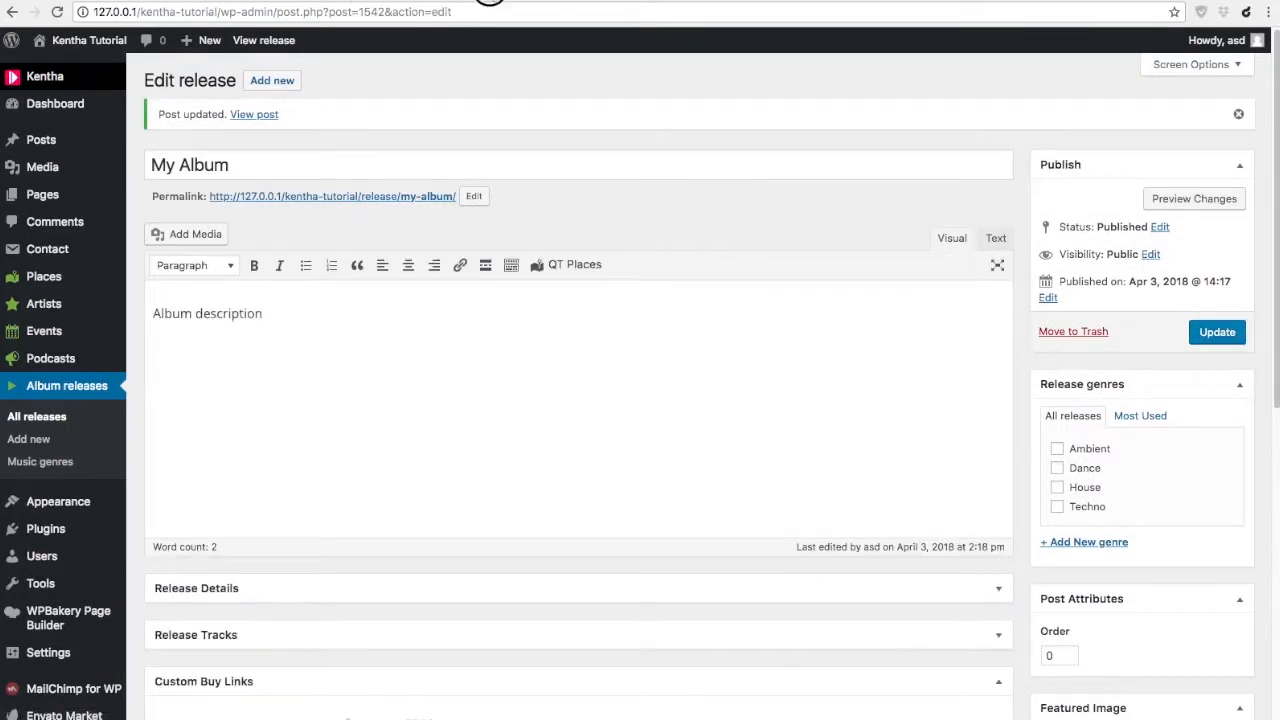
left_click(491, 2)
key("super+r")
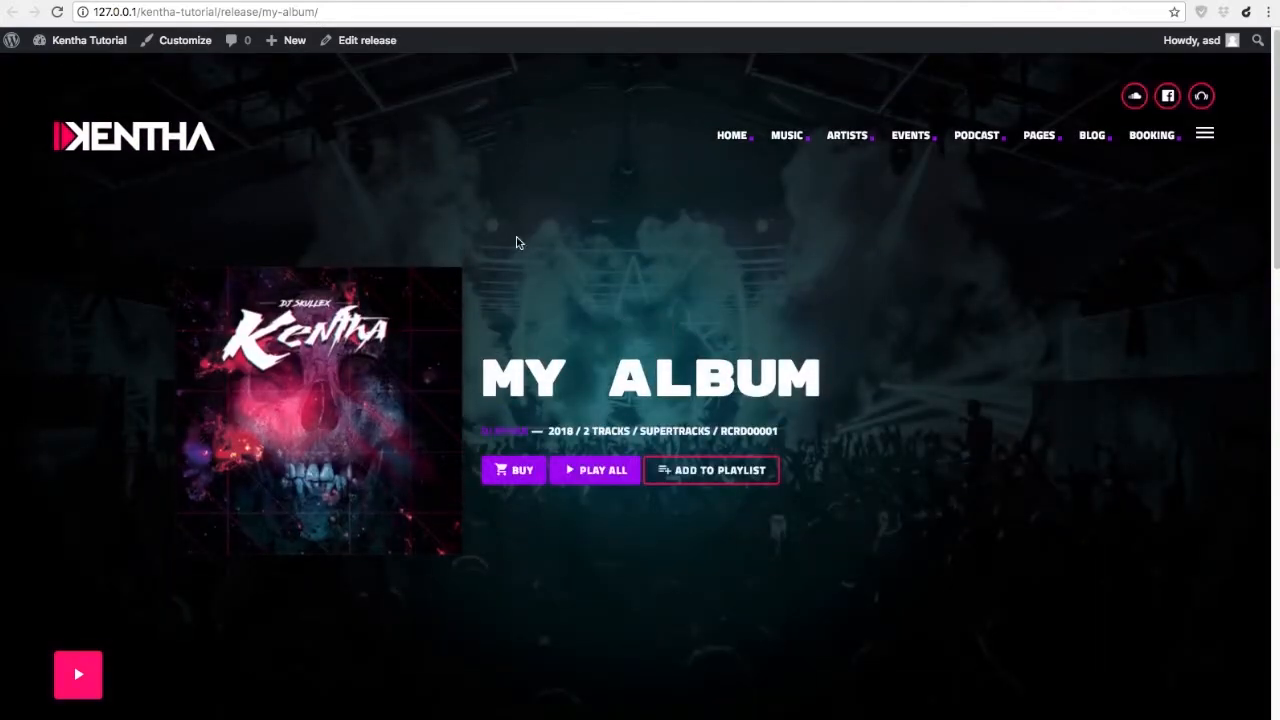
- Check the album page's Buy options, the Purchase Album box and the related releases
left_click(518, 474)
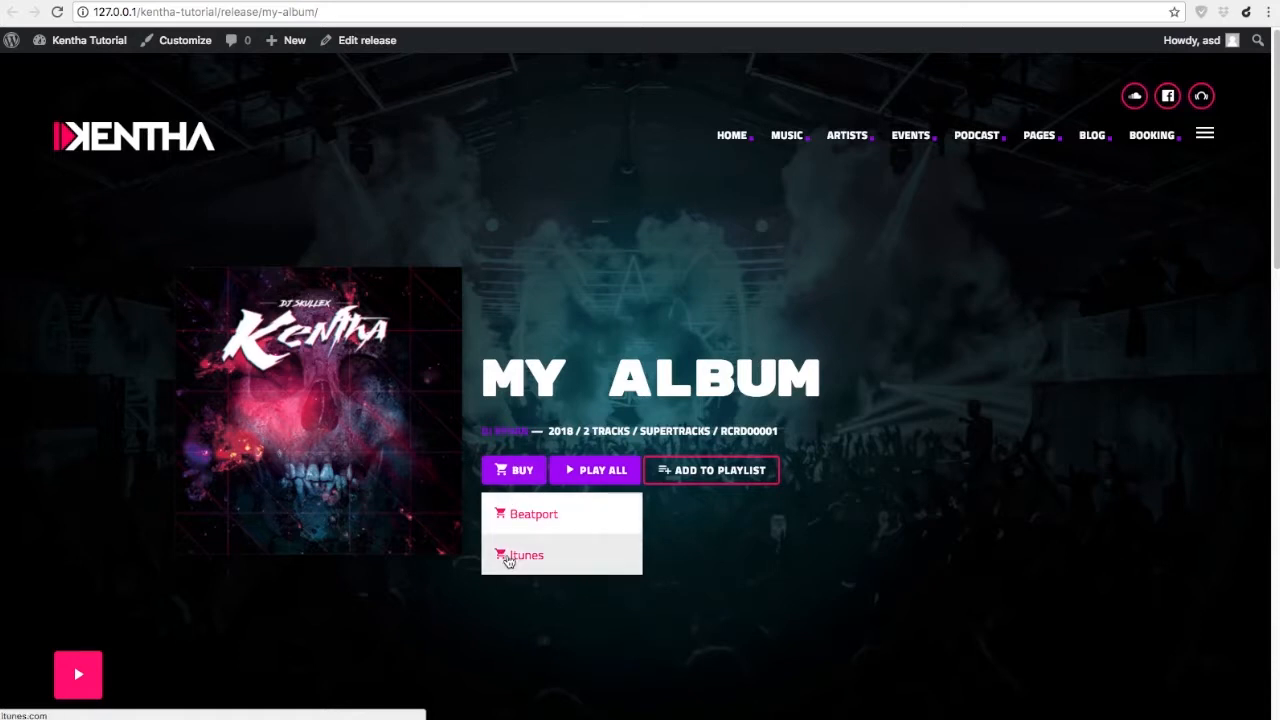
scroll(800, 549, "down", 6)
scroll(799, 540, "up", 3)
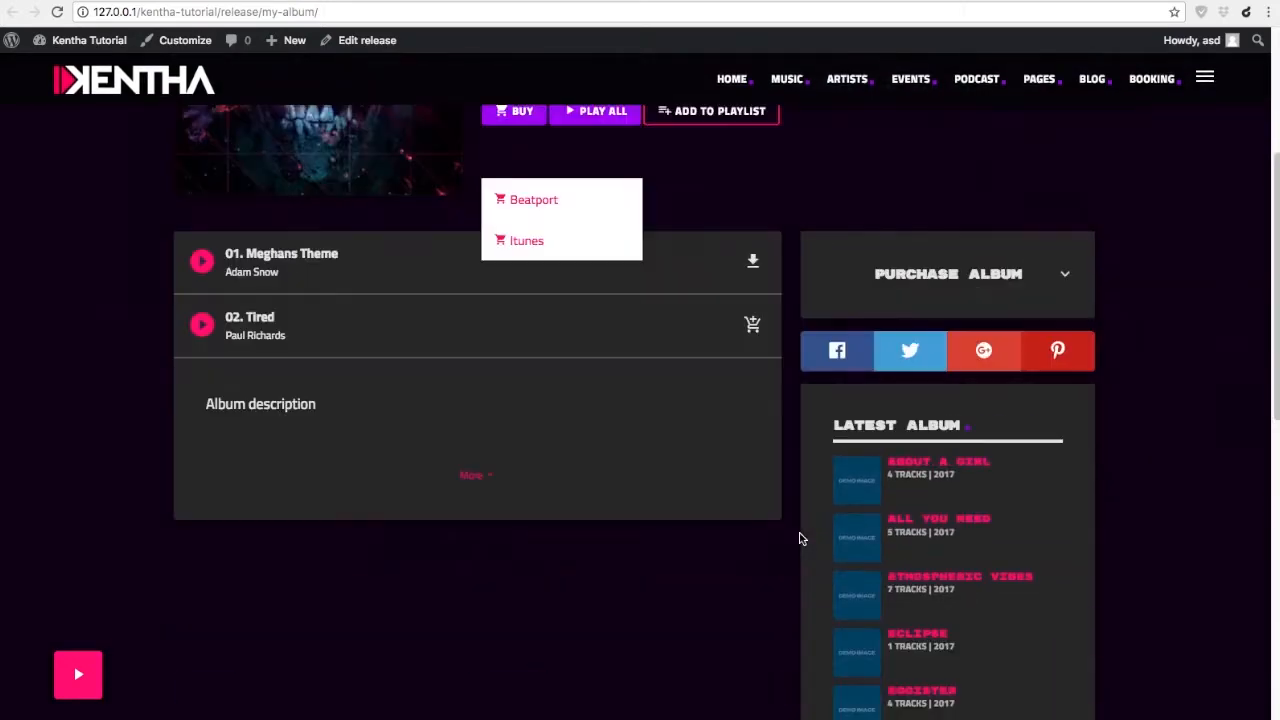
left_click(951, 291)
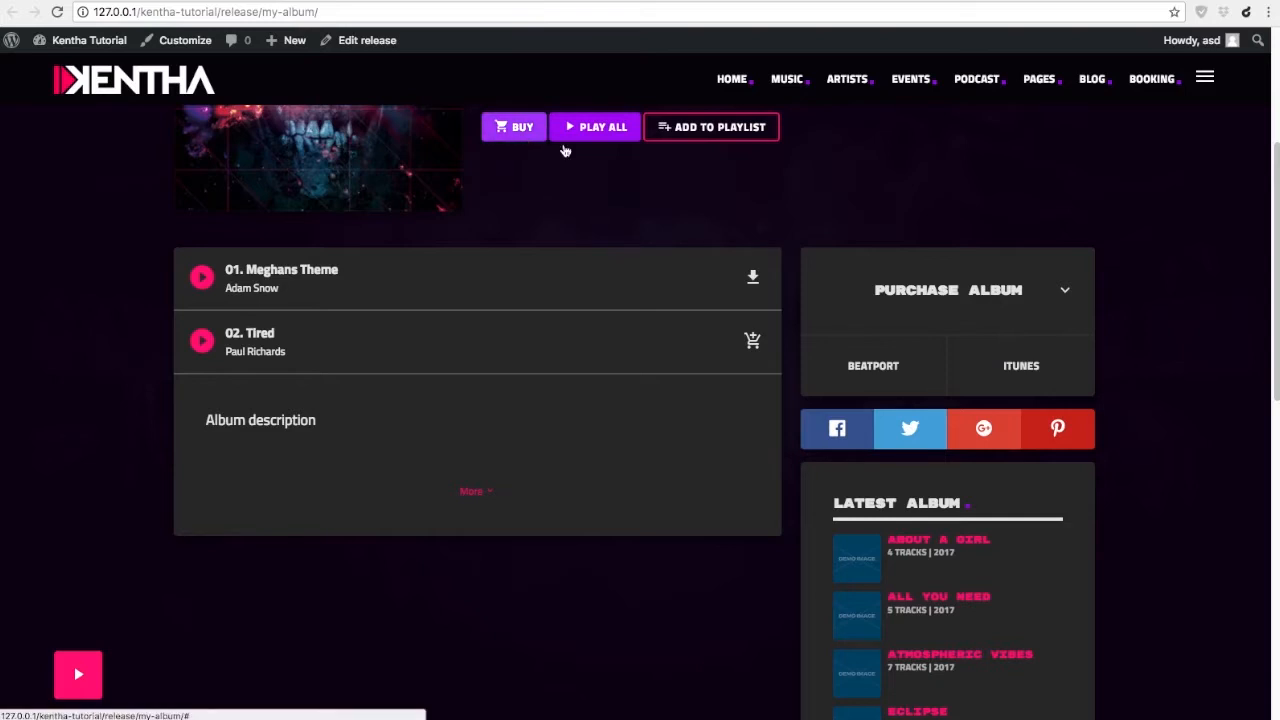
left_click(1172, 212)
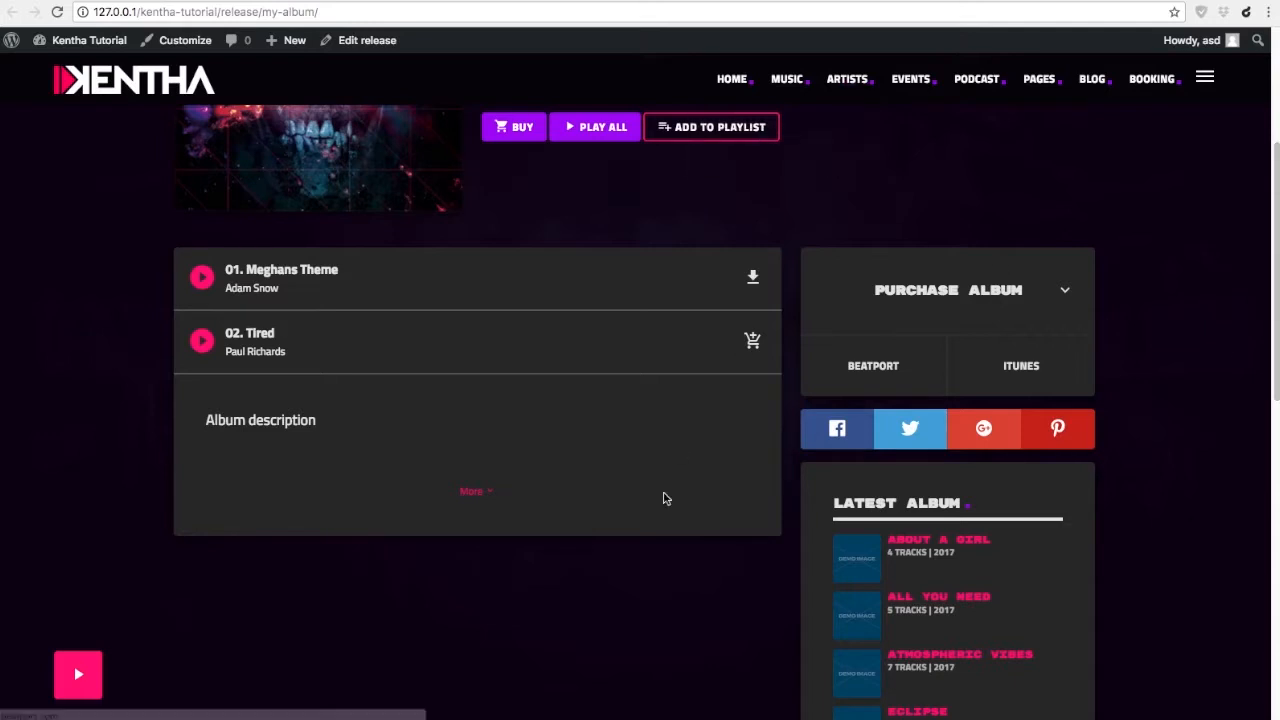
scroll(660, 554, "down", 5)
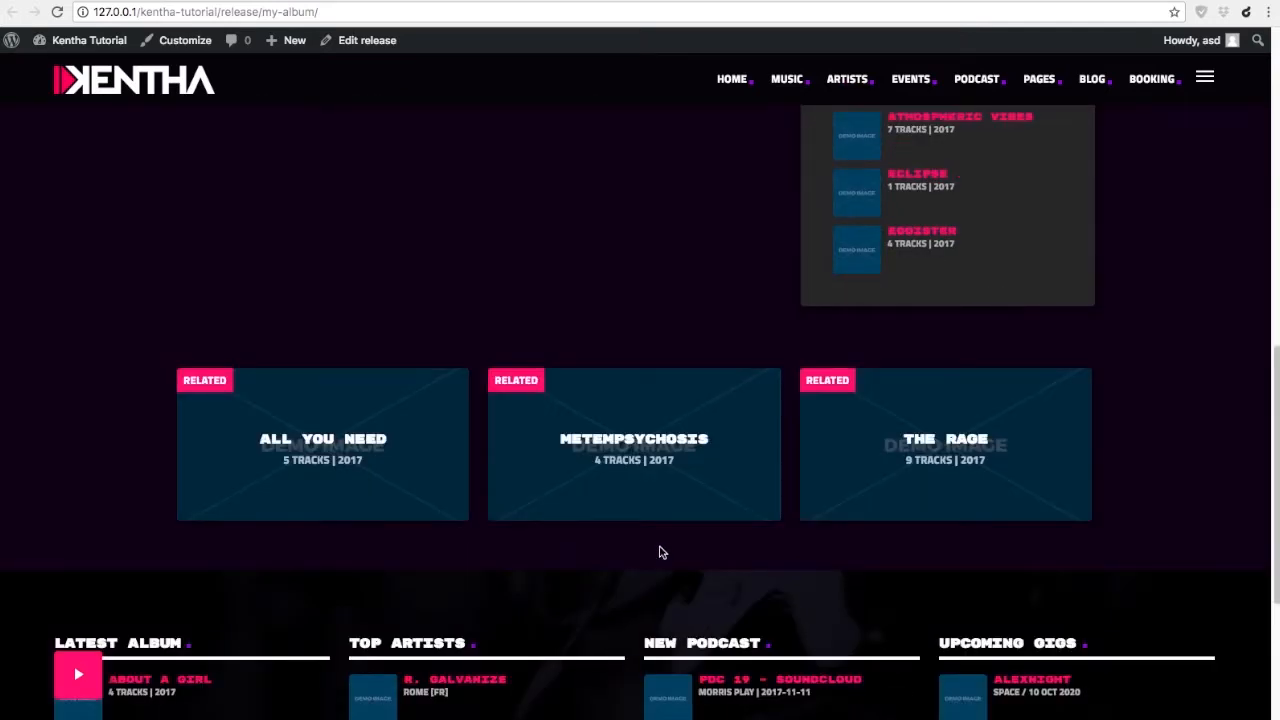
- Return to the release editor, add Deep house as a new release genre and update the release
scroll(659, 548, "up", 9)
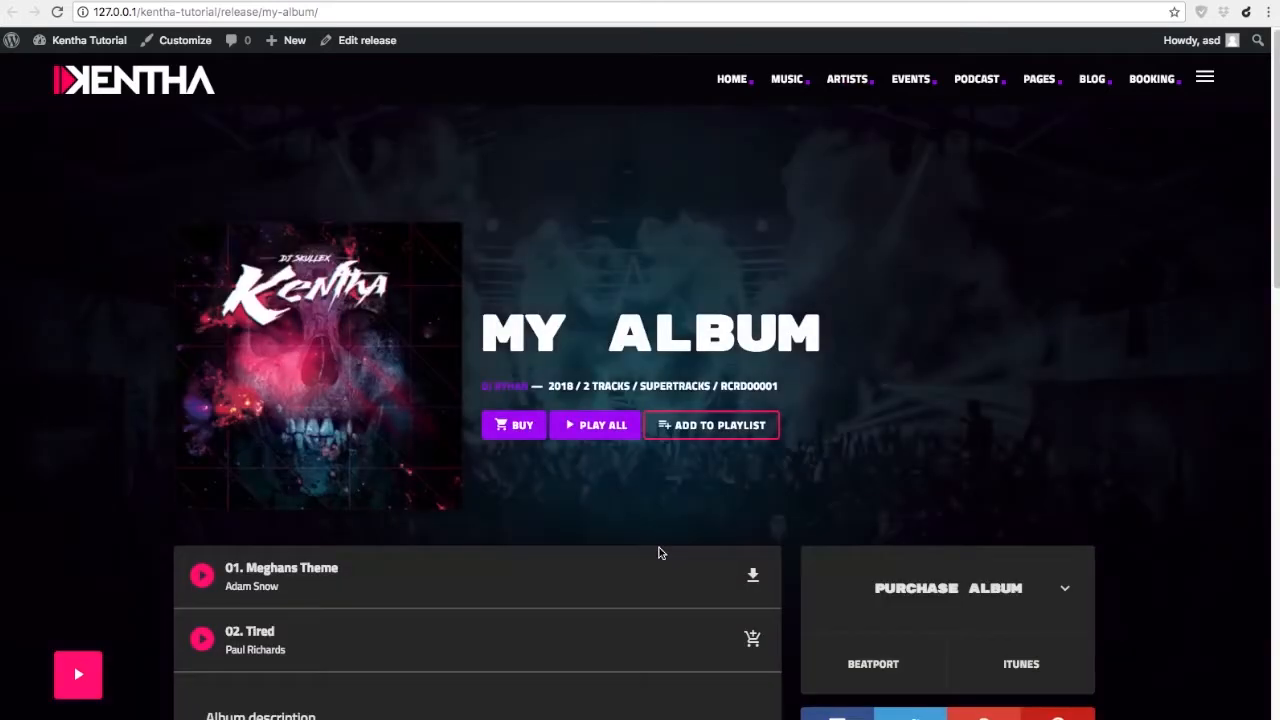
left_click(180, 1)
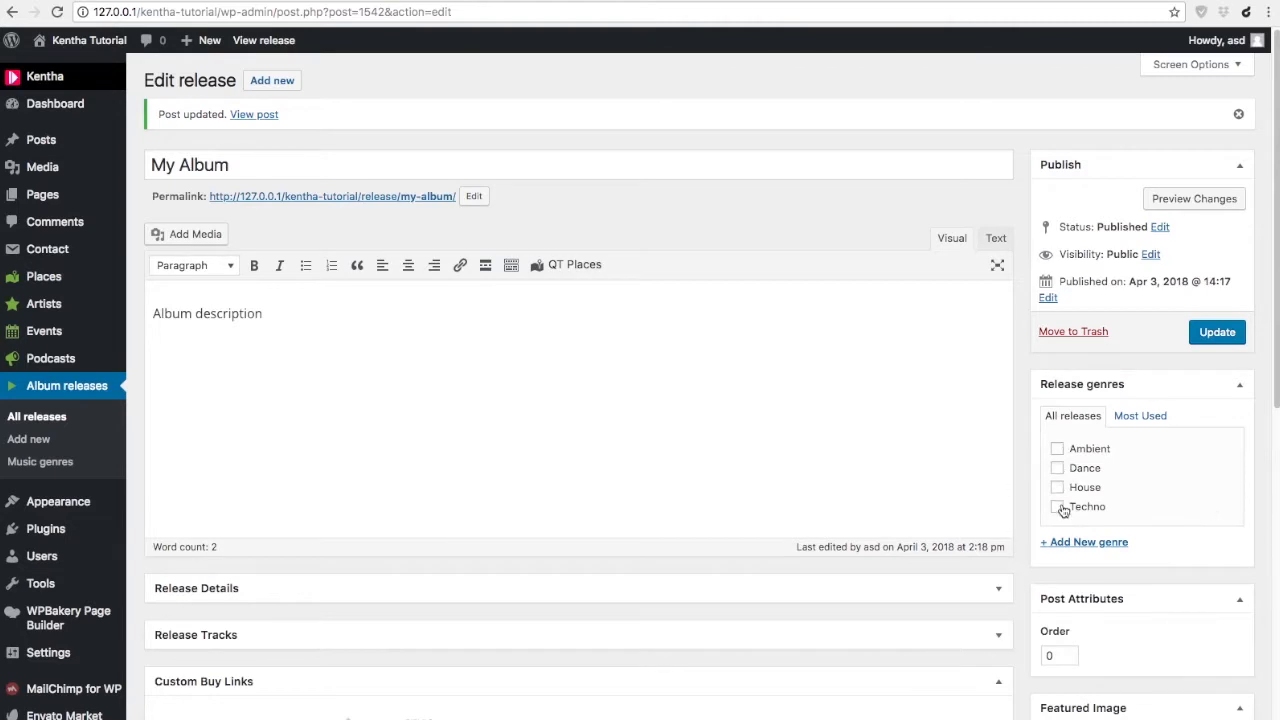
left_click(1087, 542)
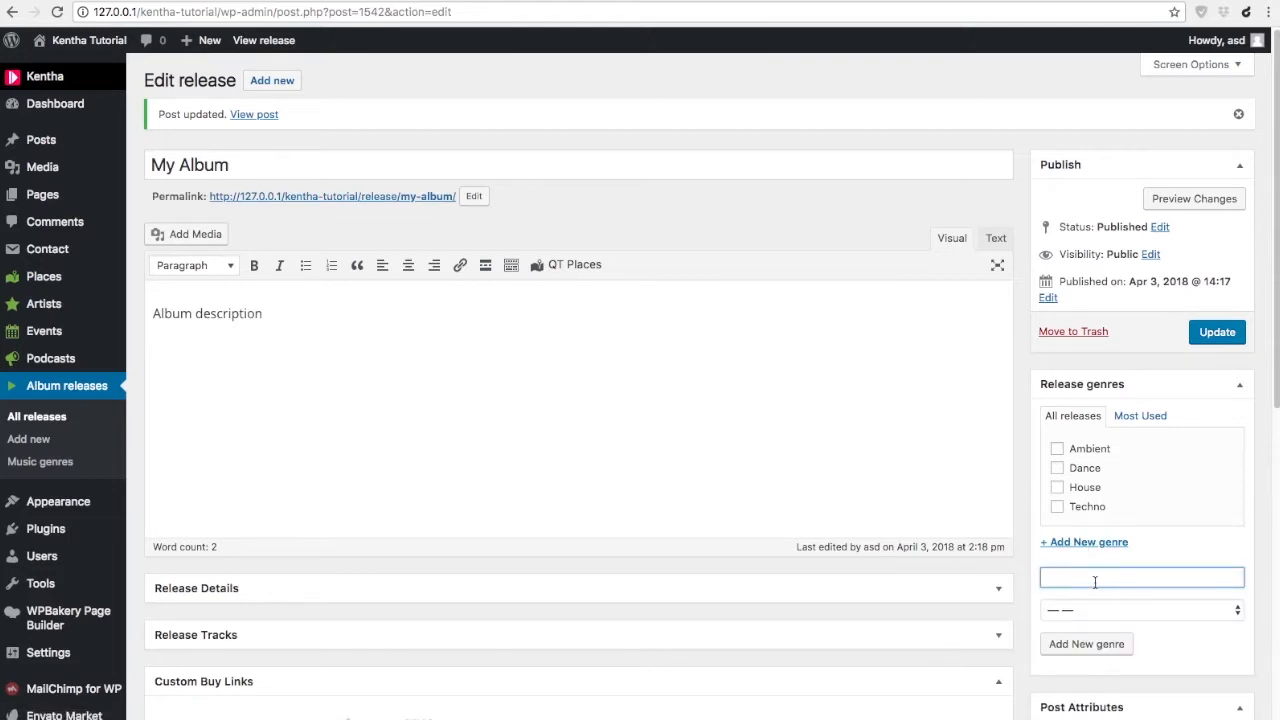
type("Deep hous")
left_click(1099, 644)
left_click(1220, 331)
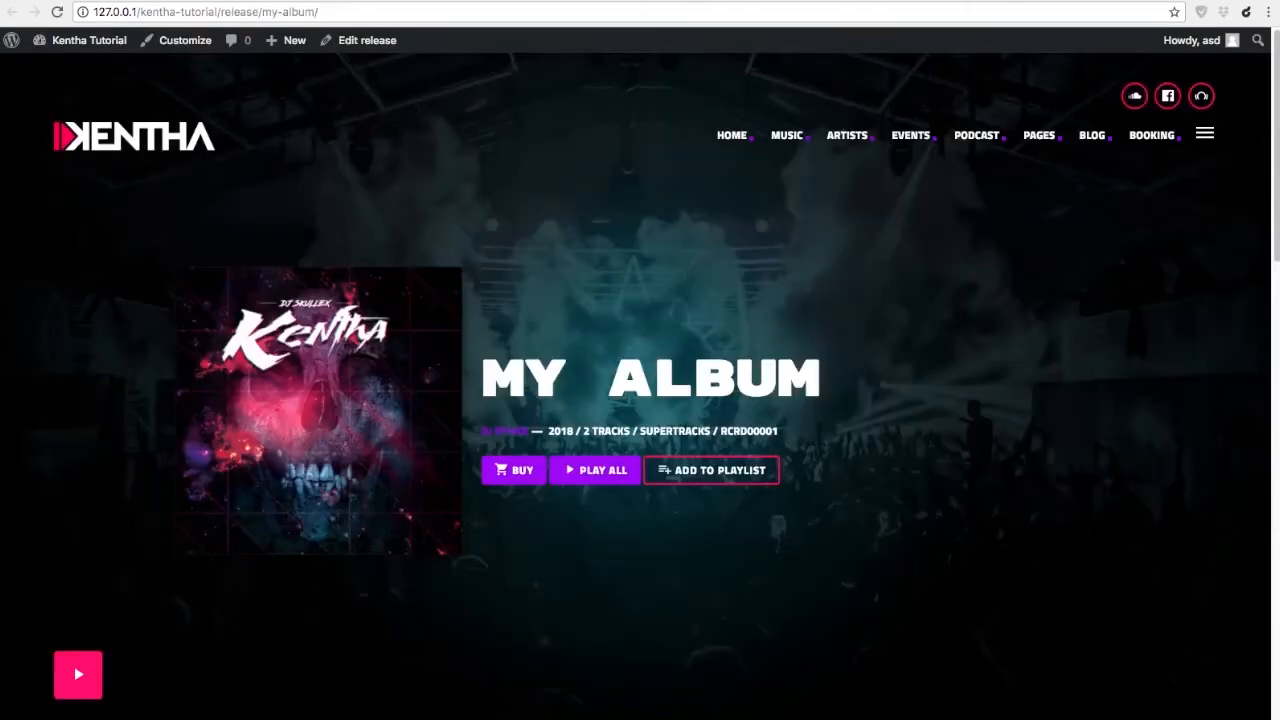
- Reload the public album page and check the genre label above the album title
left_click(60, 14)
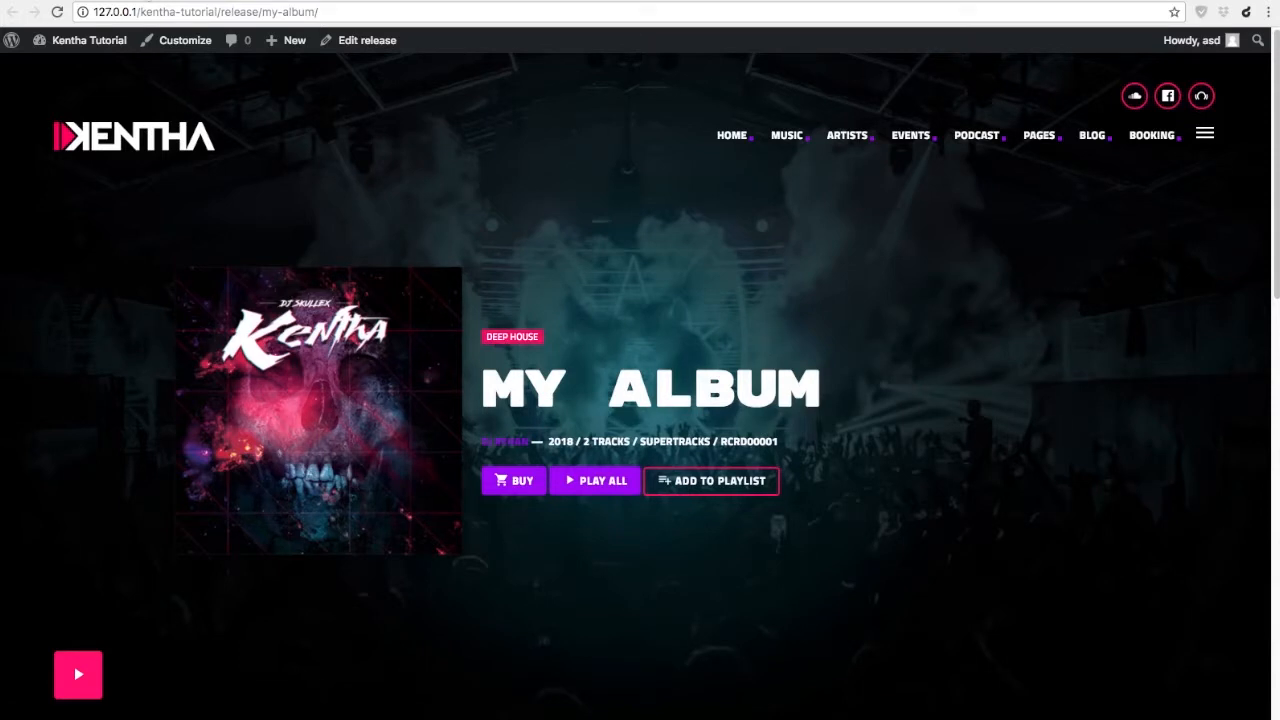
left_click(519, 191)
left_click(624, 262)
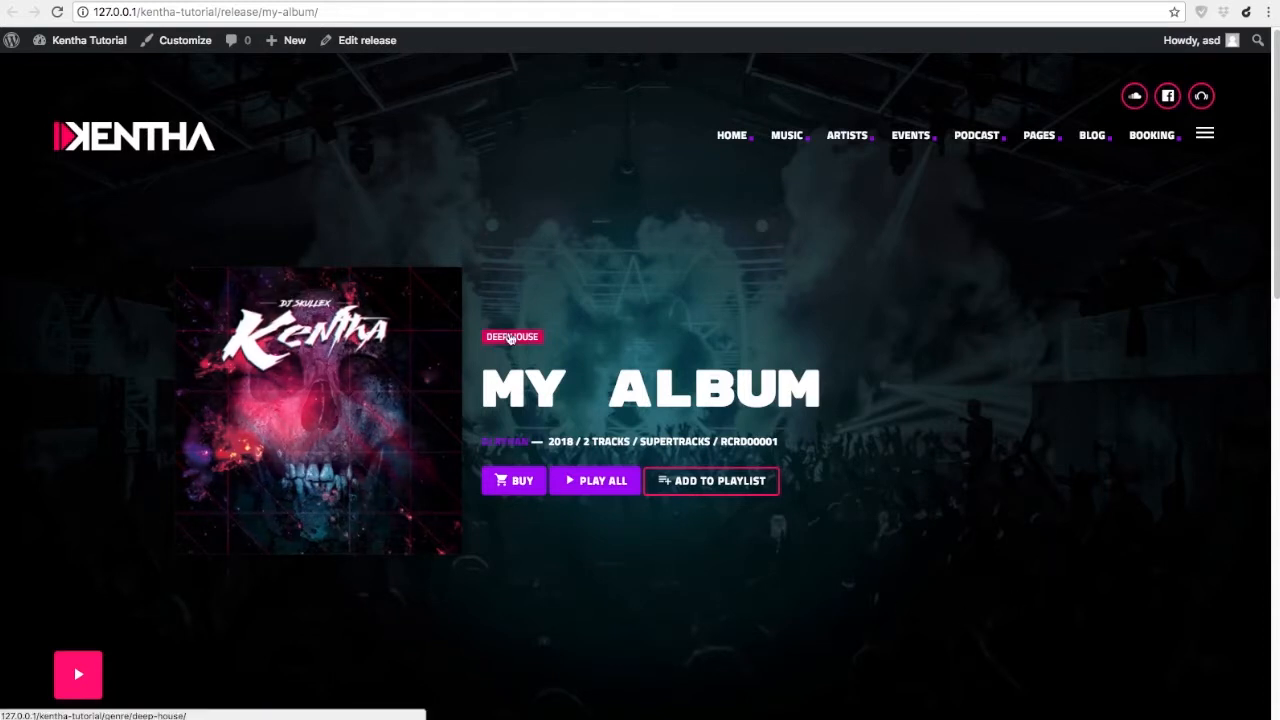
mouse_move(787, 146)
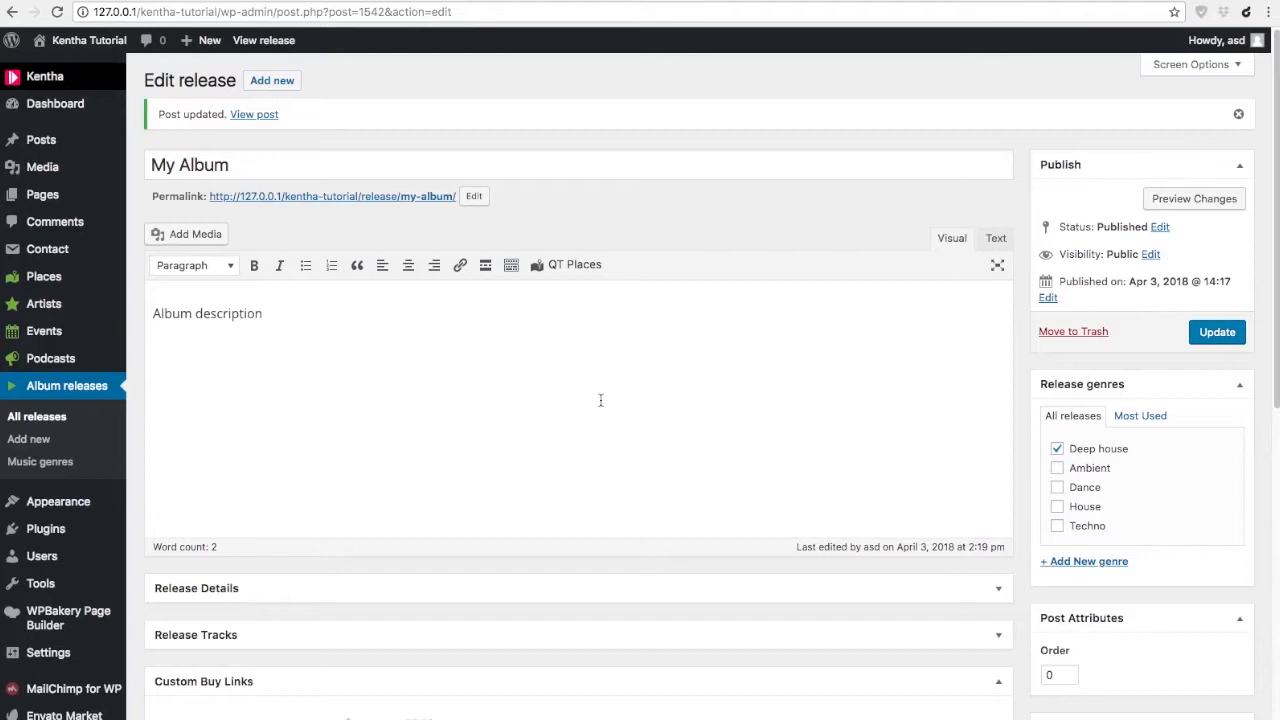
- In the release editor, collapse the Custom Buy Links section and expand the Page settings section
scroll(600, 400, "down", 2)
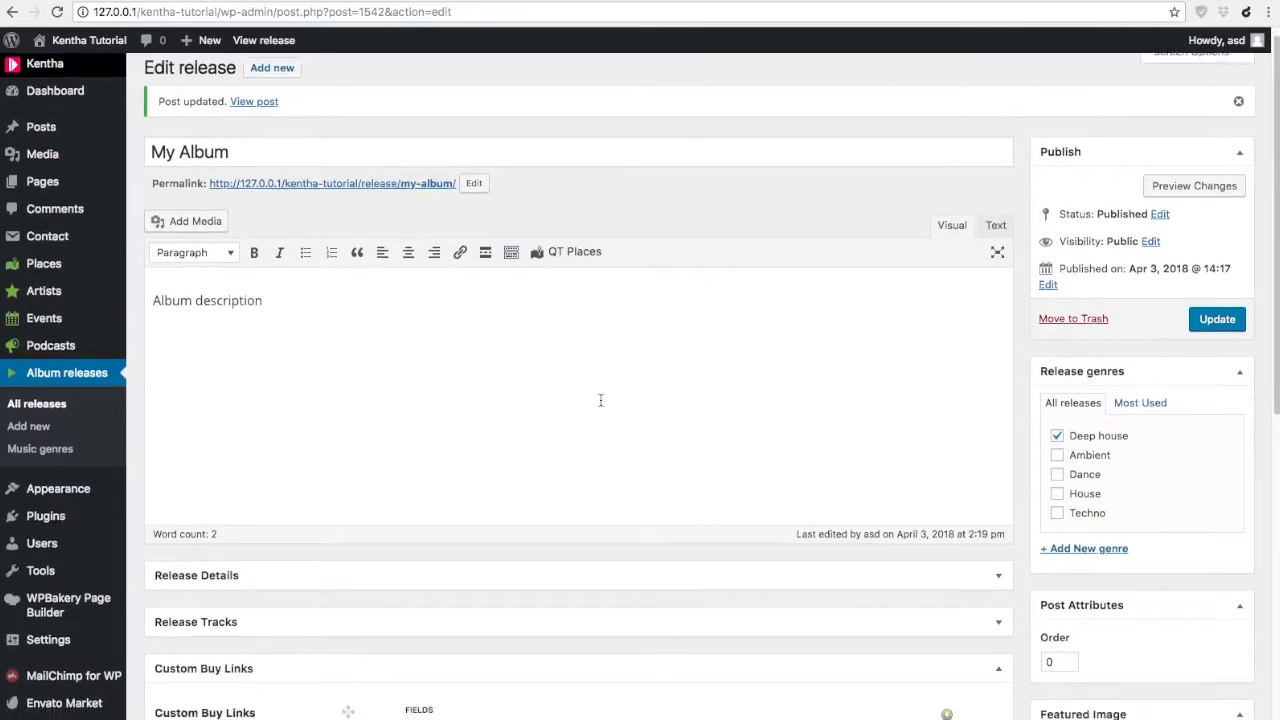
left_click(337, 575)
scroll(416, 546, "down", 1)
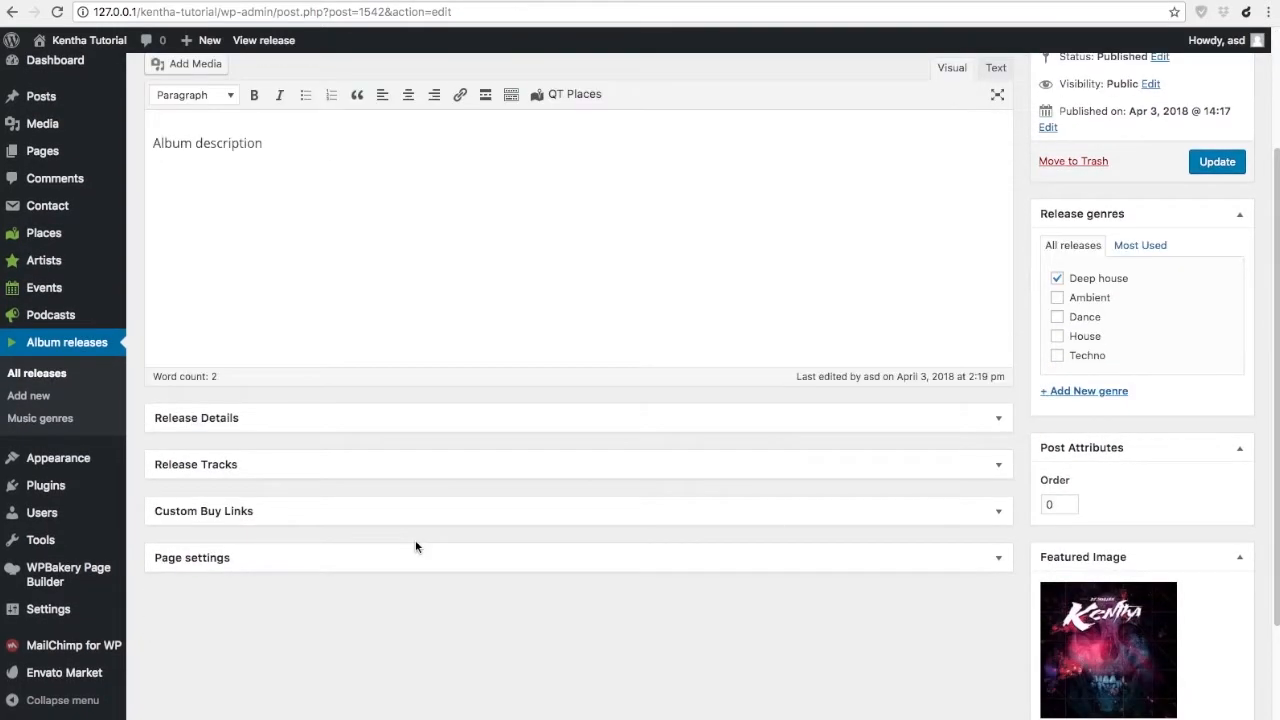
left_click(622, 565)
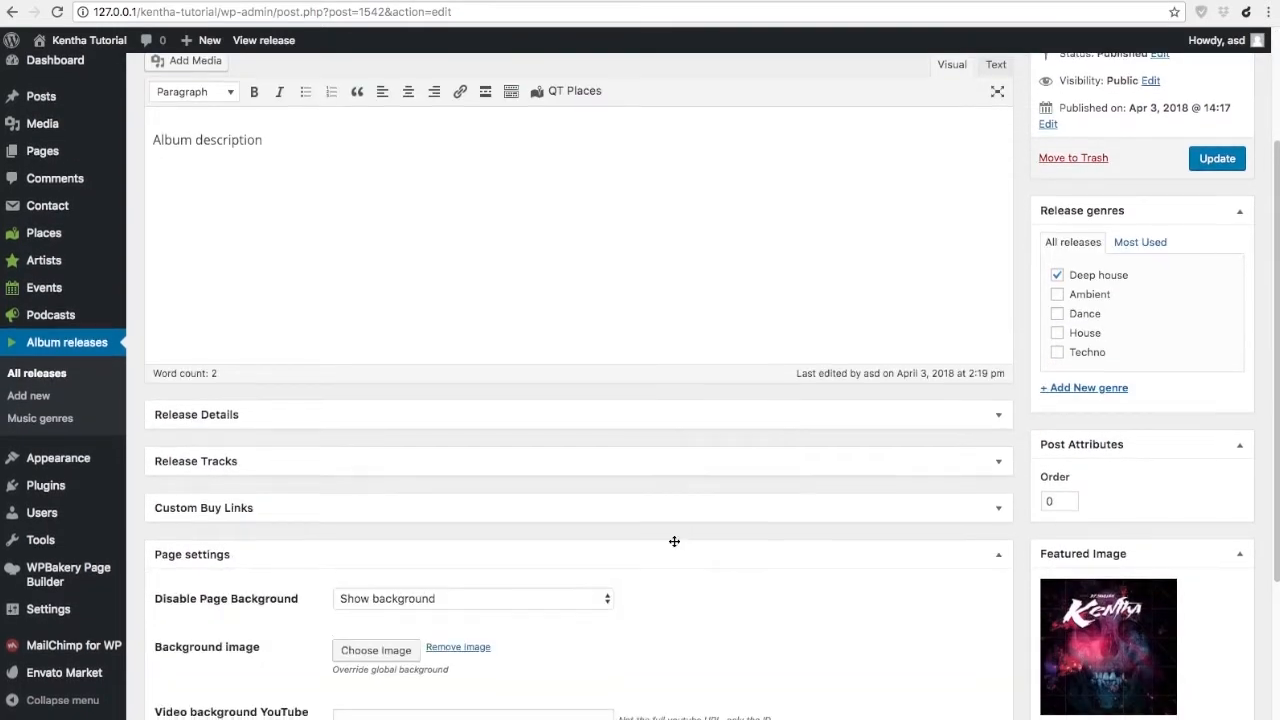
scroll(674, 540, "down", 1)
scroll(674, 546, "down", 3)
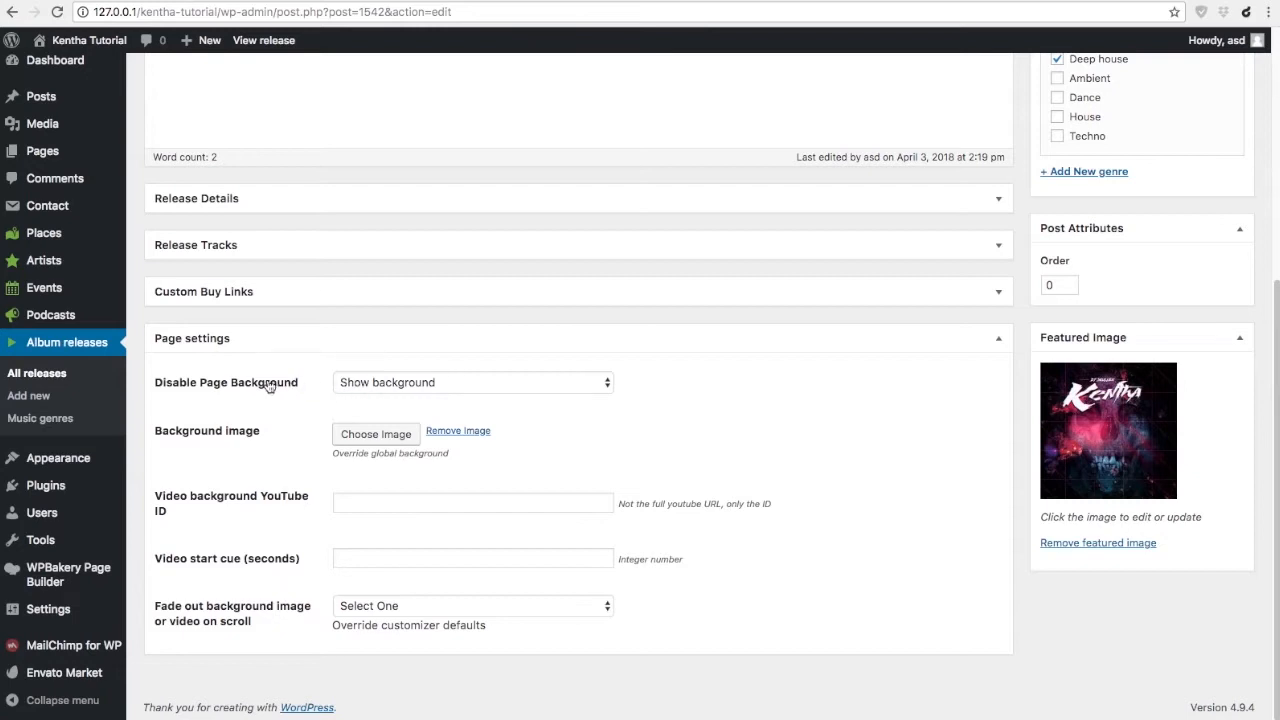
- Review the Disable Page Background options, keeping Show background, and look at the images available for the background
left_click(410, 382)
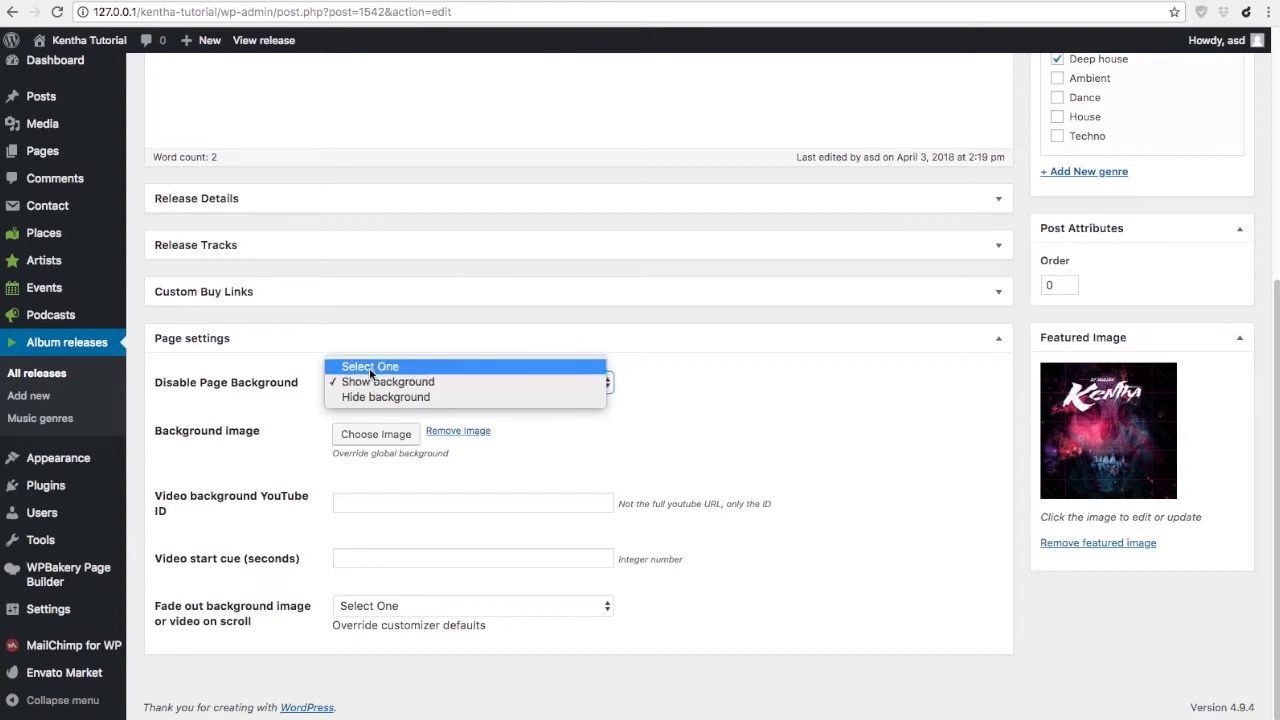
left_click(367, 368)
left_click(386, 383)
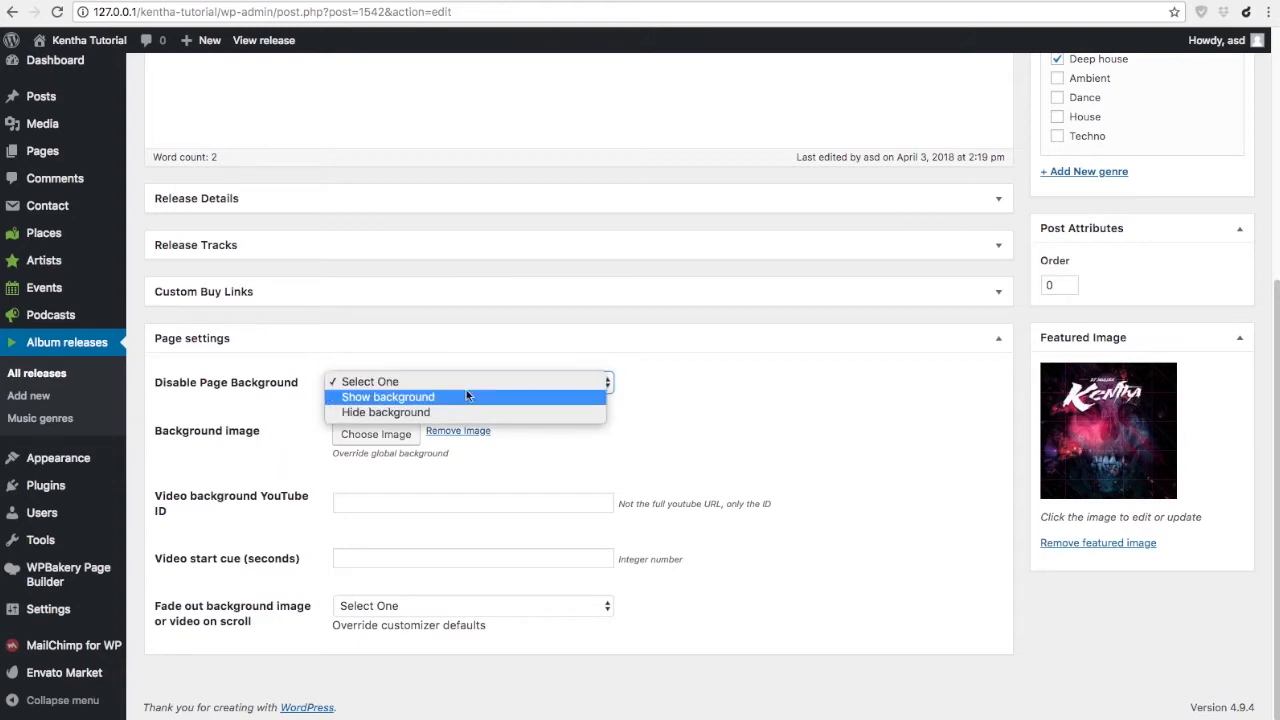
left_click(388, 397)
left_click(368, 434)
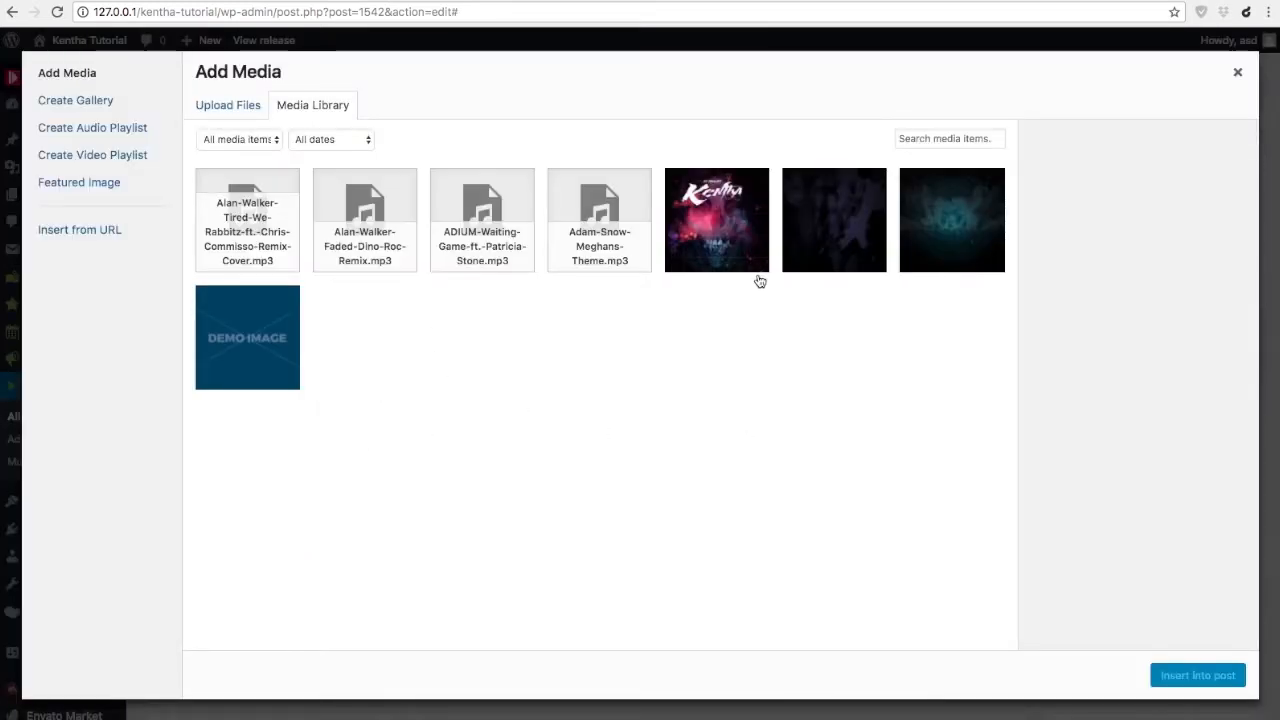
left_click(1237, 72)
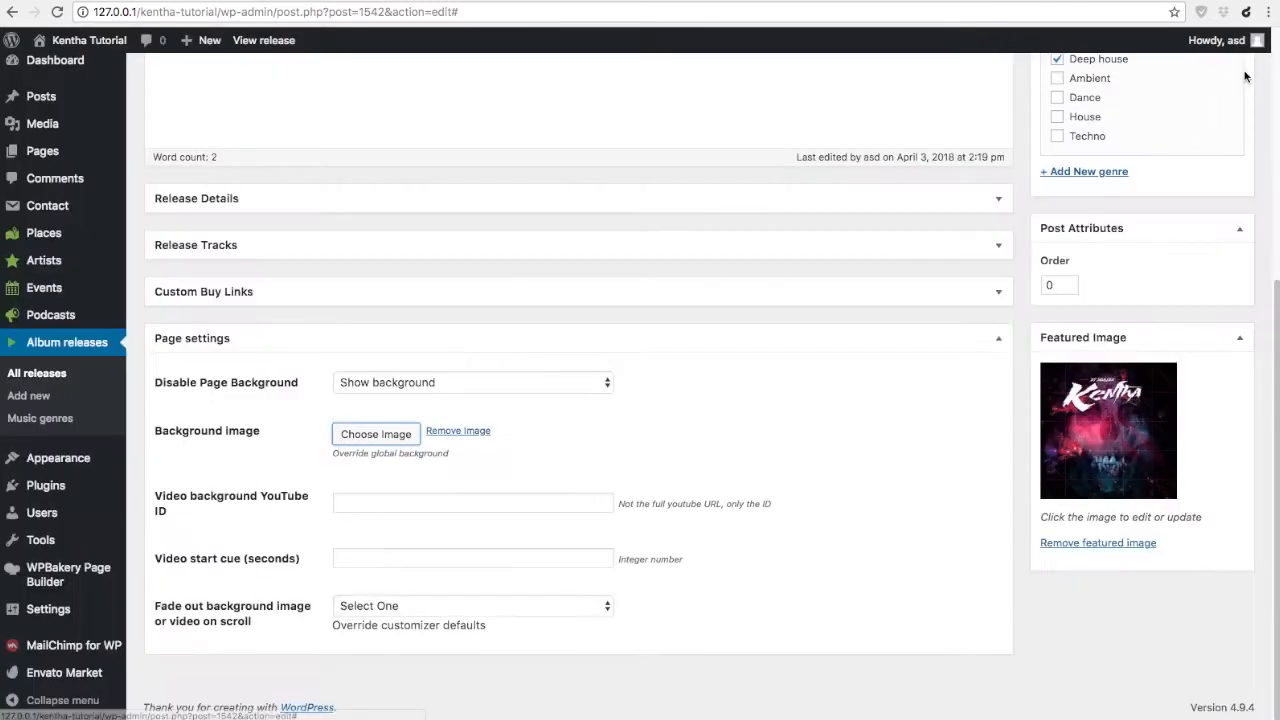
- Set the video background YouTube ID to 9LvRWyikpPA and the video start cue to 1620 seconds
left_click(357, 505)
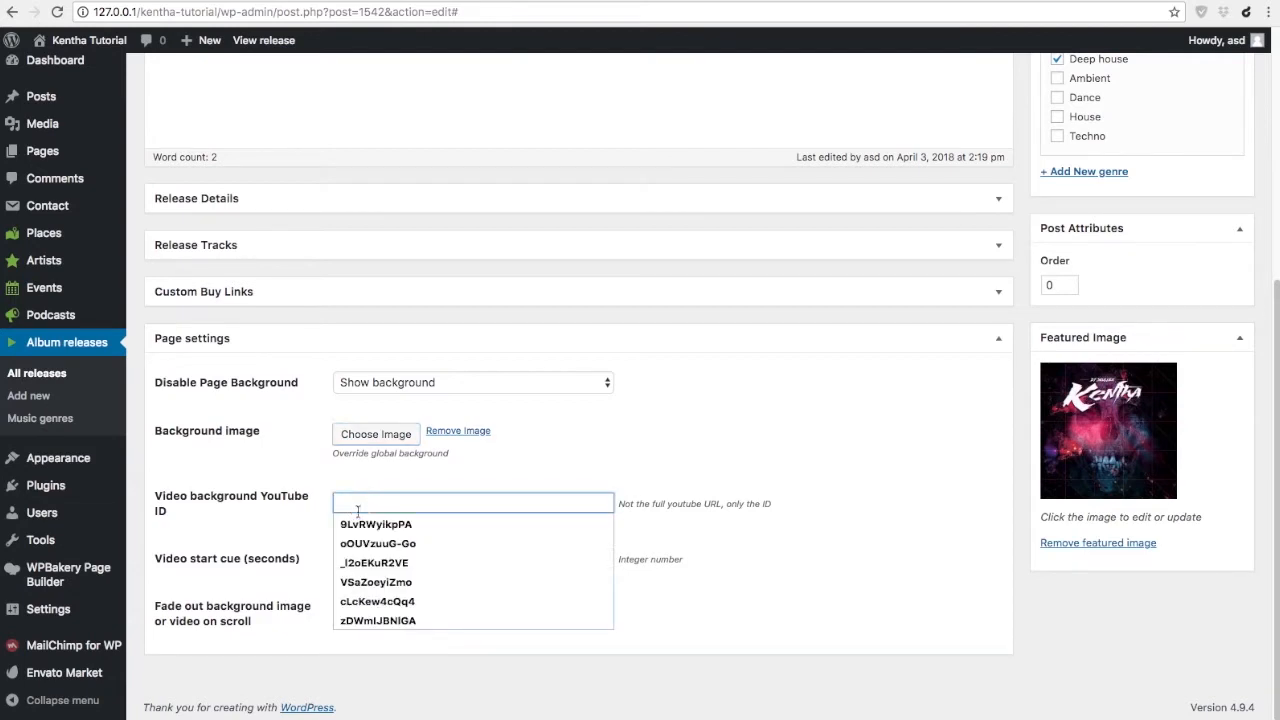
left_click(358, 525)
left_click(353, 559)
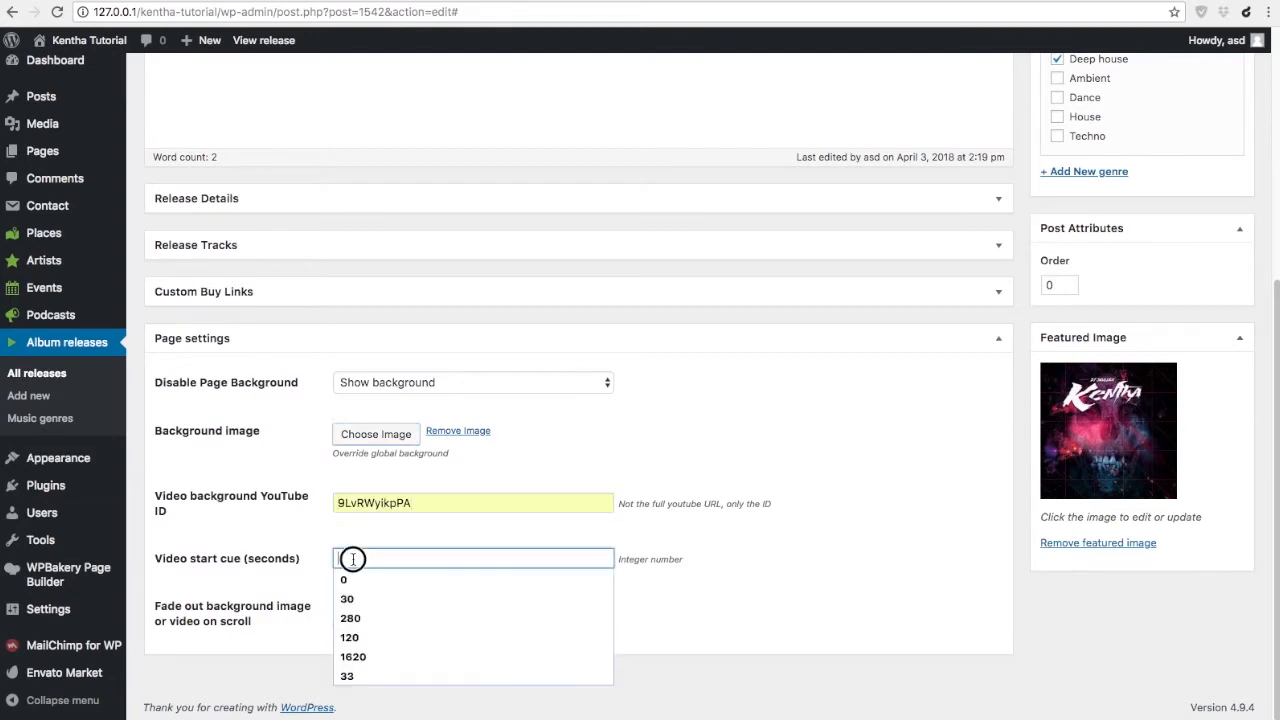
left_click(353, 657)
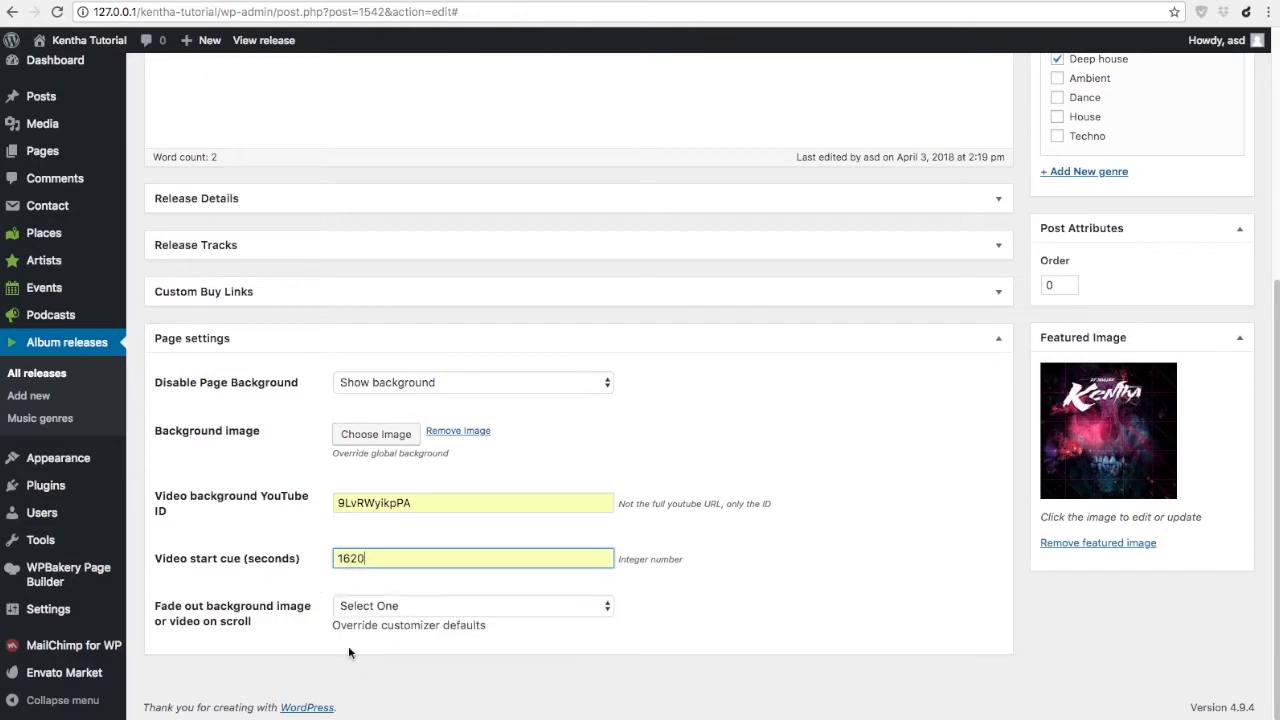
left_click_drag(338, 503, 428, 506)
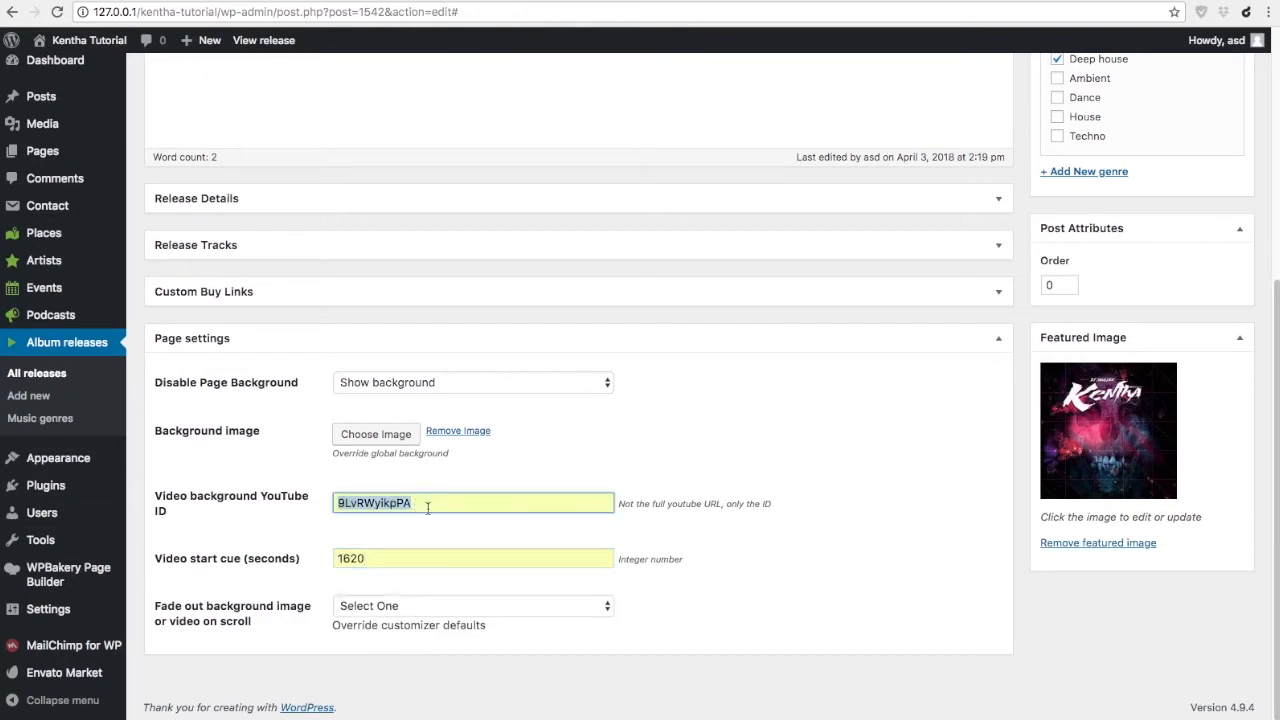
left_click_drag(366, 559, 334, 561)
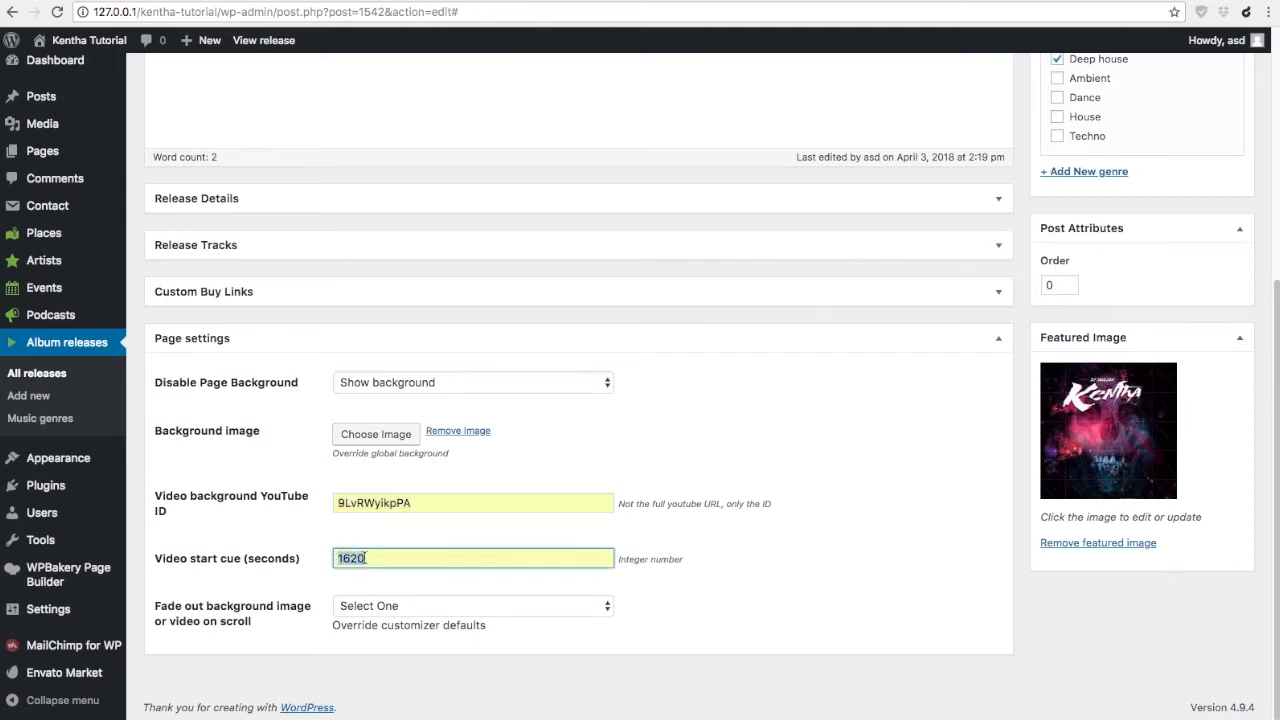
- Set the fade-out of the background image or video on scroll to Yes and update the release
left_click(386, 608)
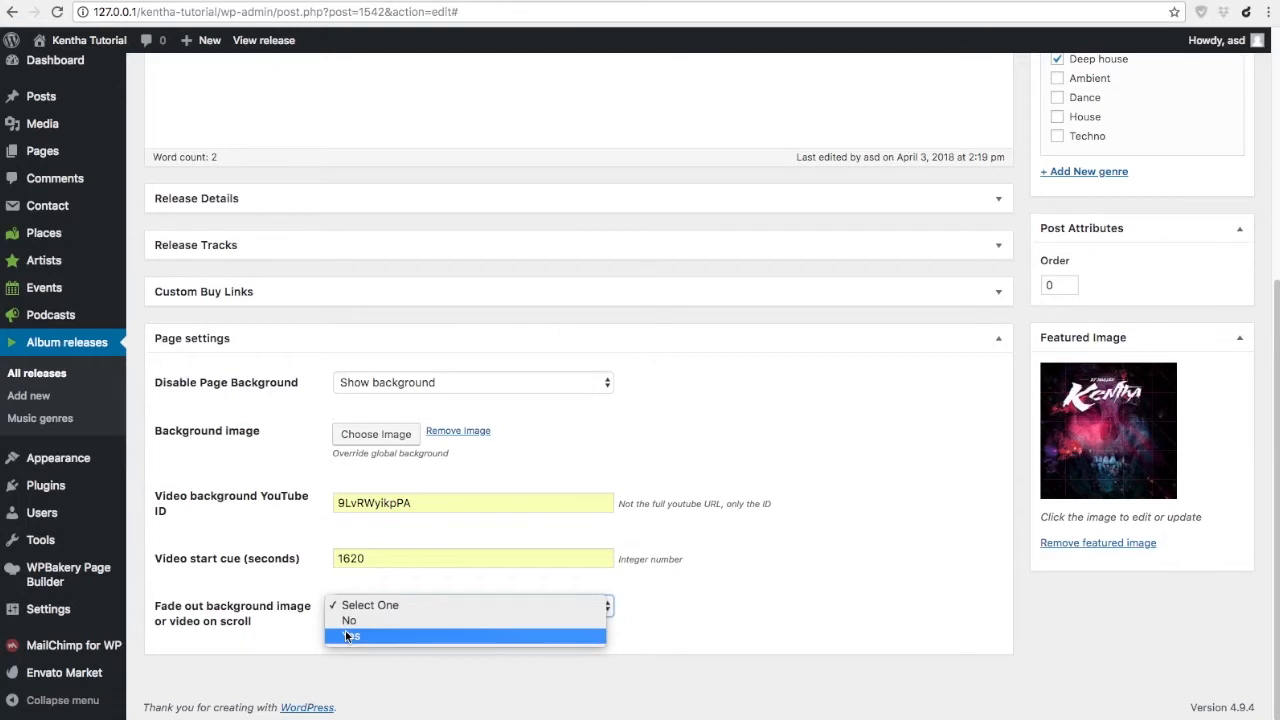
left_click(358, 634)
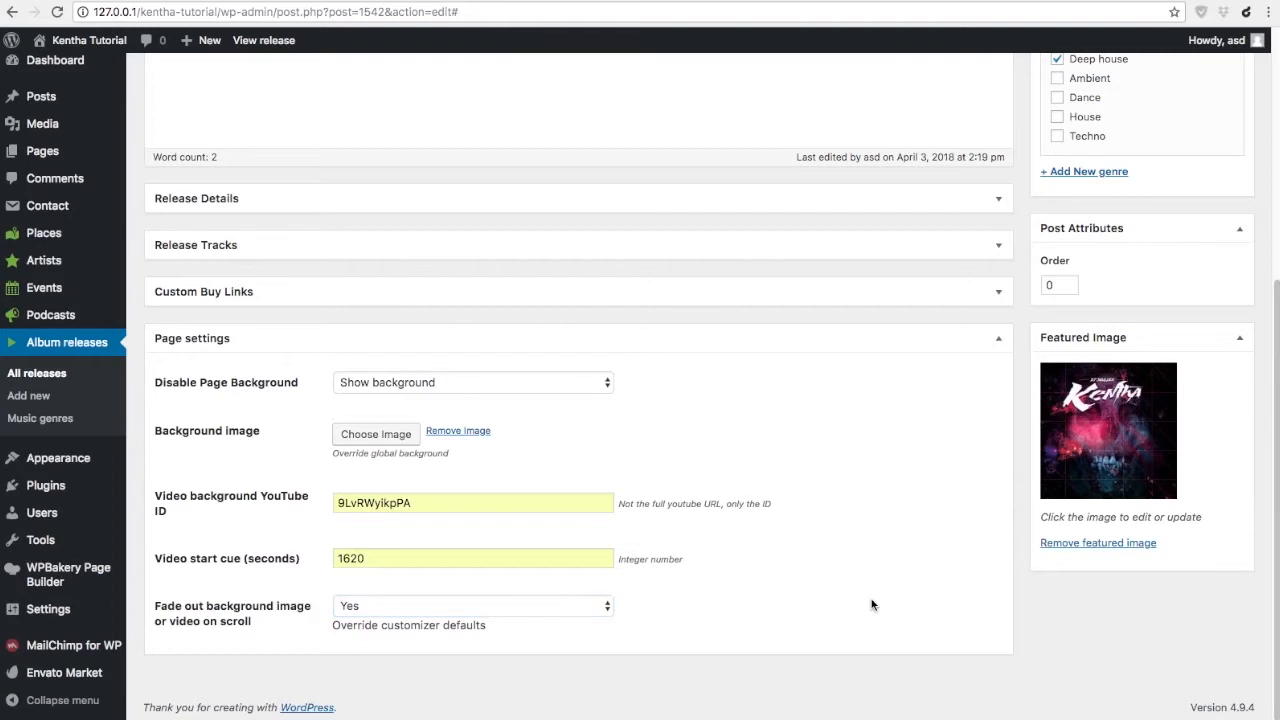
scroll(872, 608, "up", 5)
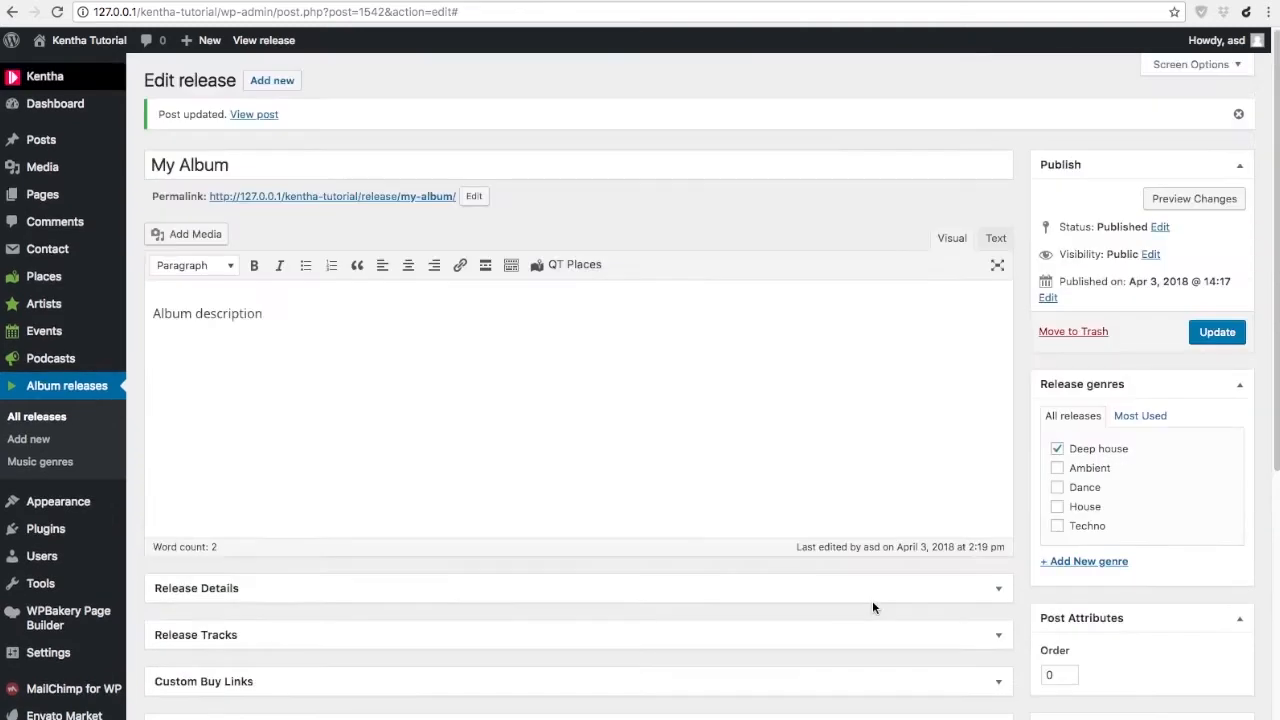
left_click(1216, 332)
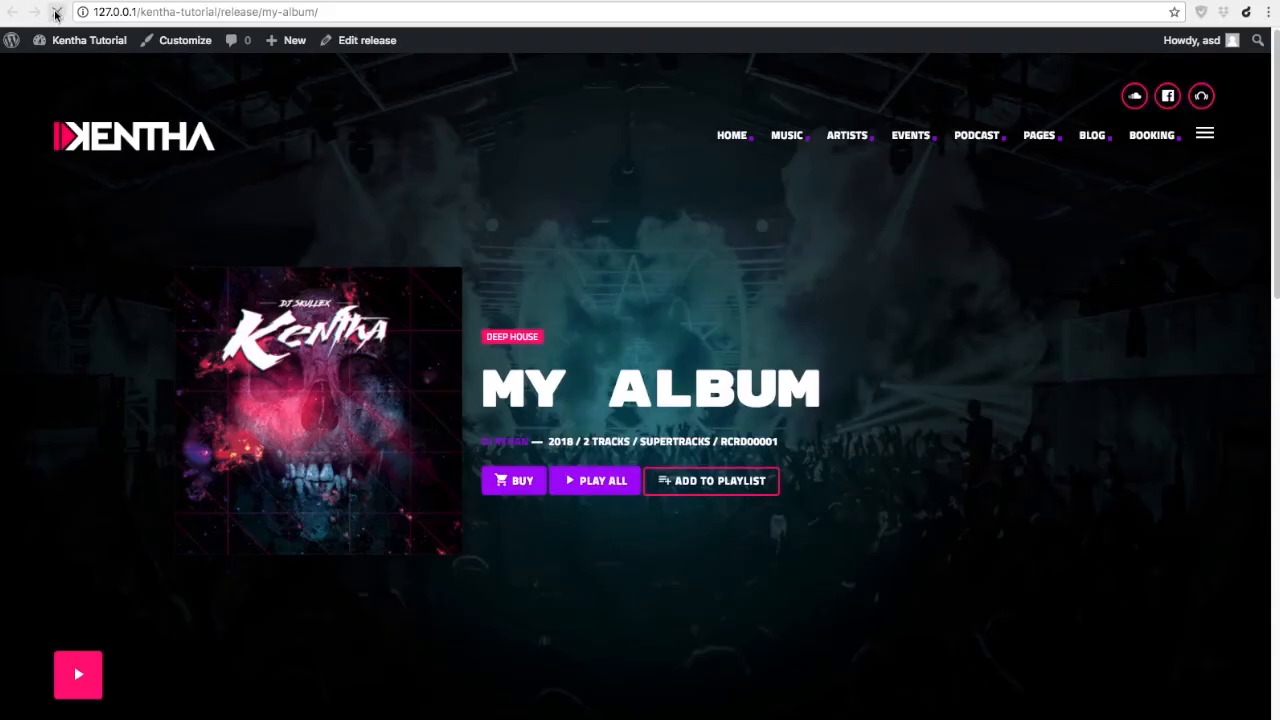
- Reload the public album page and check how the video background behaves down the page
left_click(56, 14)
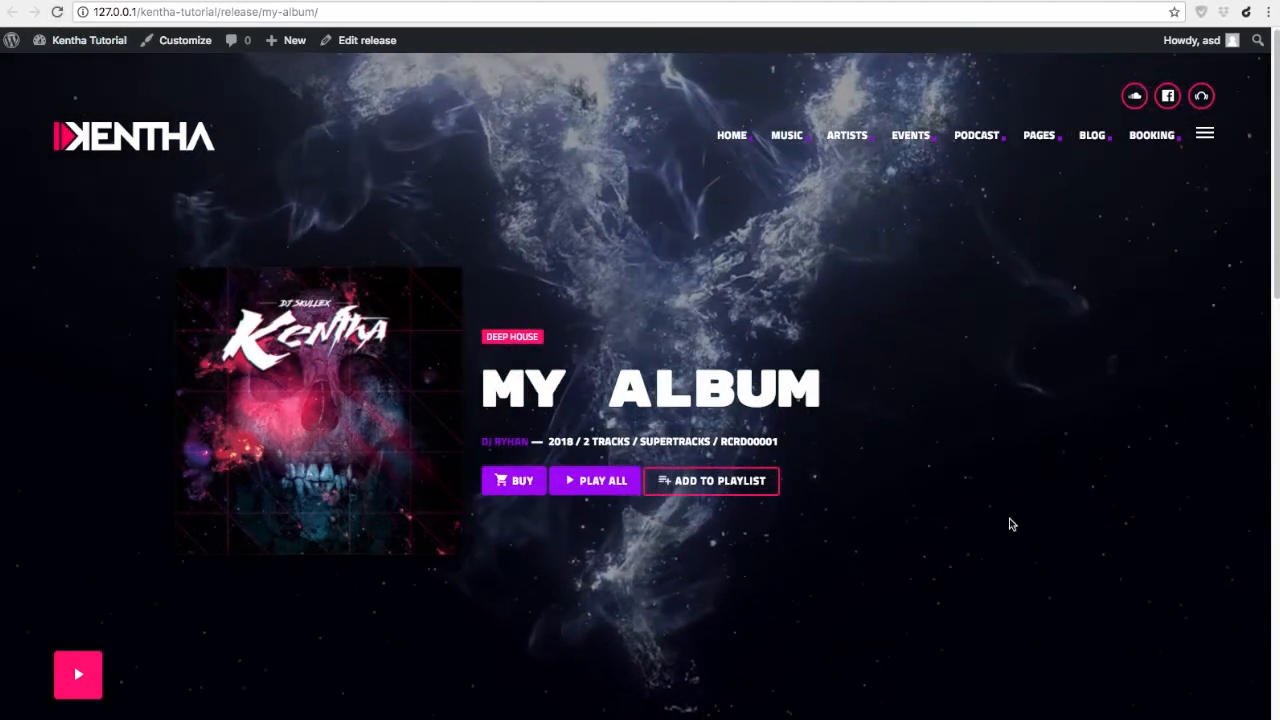
scroll(1009, 524, "down", 3)
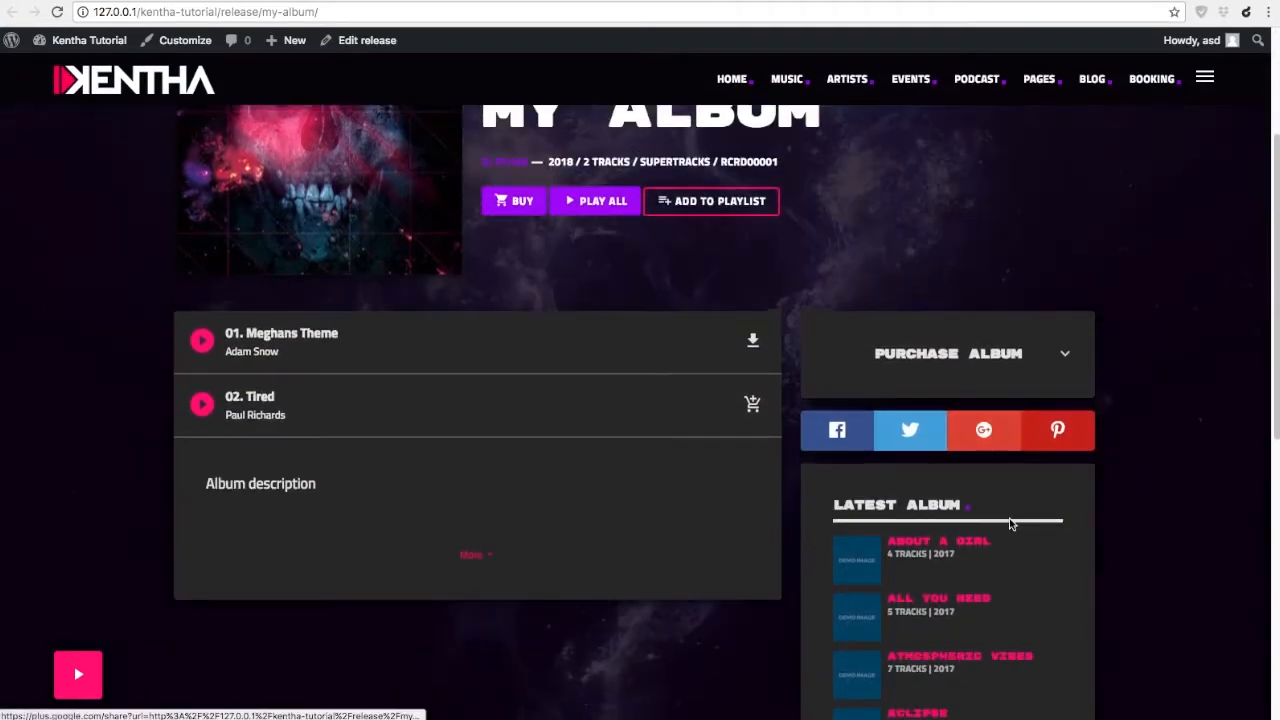
scroll(1009, 524, "down", 2)
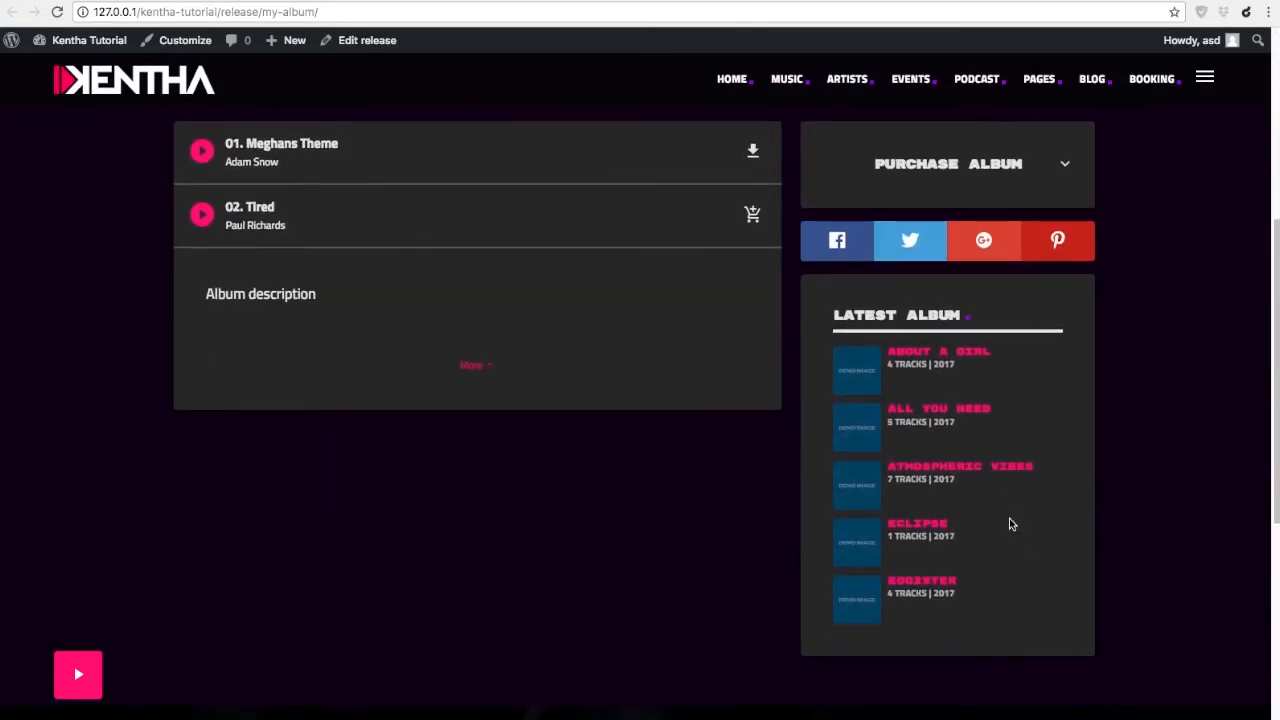
scroll(1009, 524, "down", 1)
scroll(1009, 524, "up", 6)
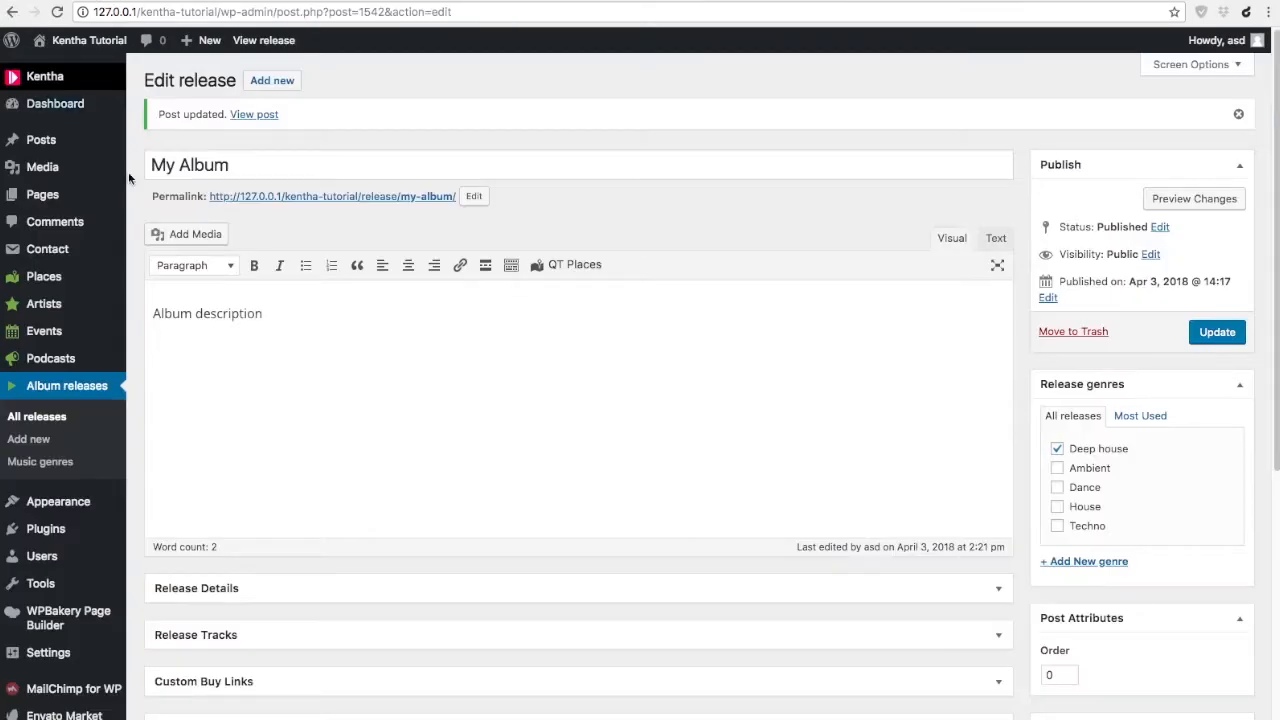
- Set the fade-out of the background image or video on scroll to No and update the release
scroll(412, 497, "down", 7)
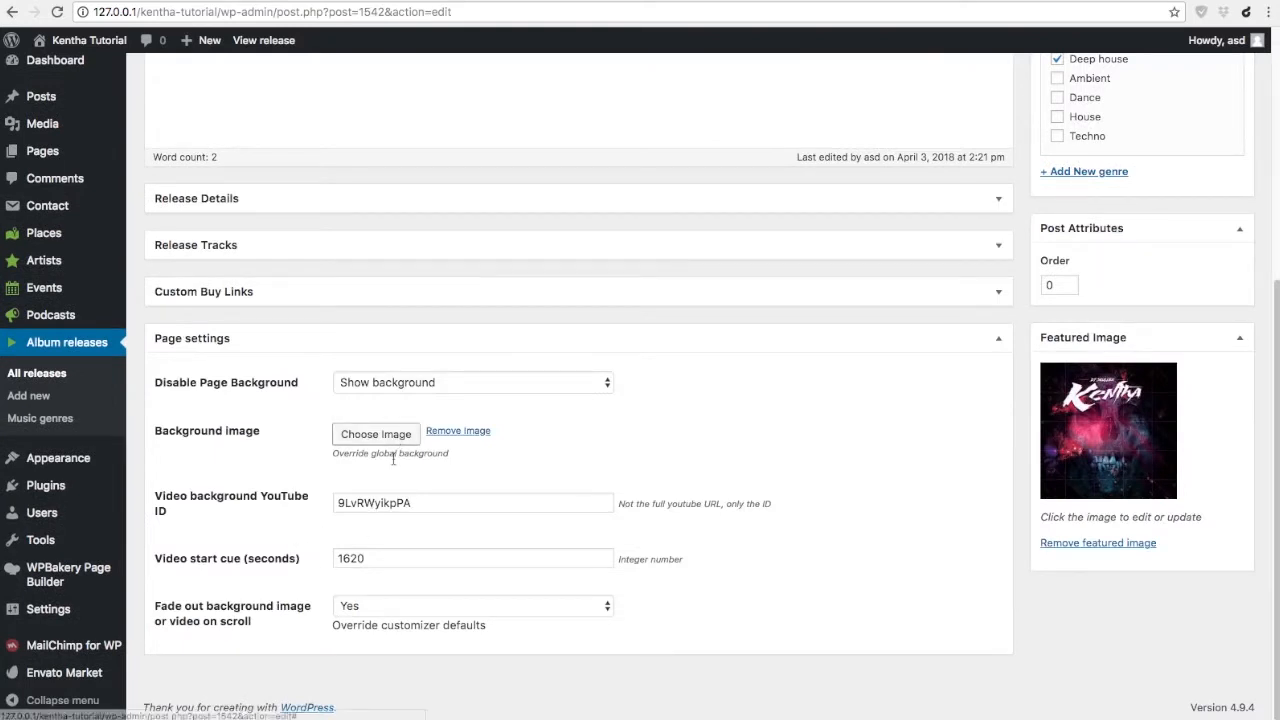
left_click(362, 603)
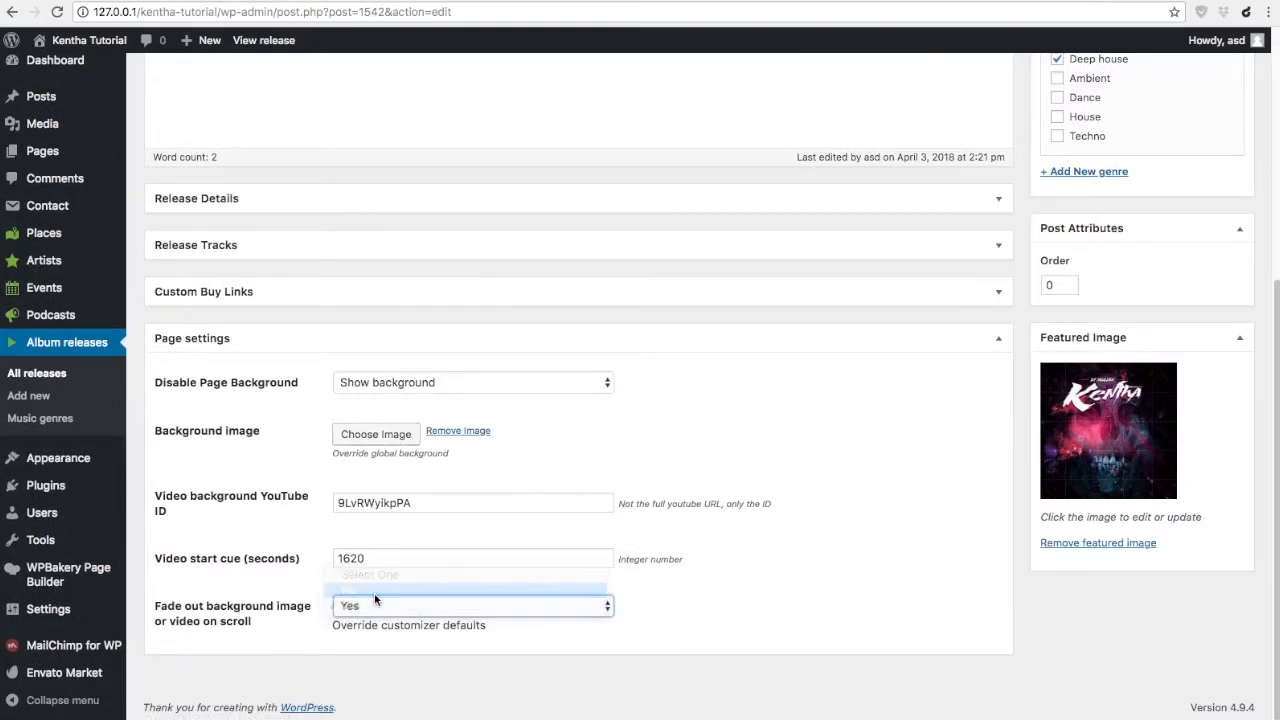
scroll(1123, 530, "up", 5)
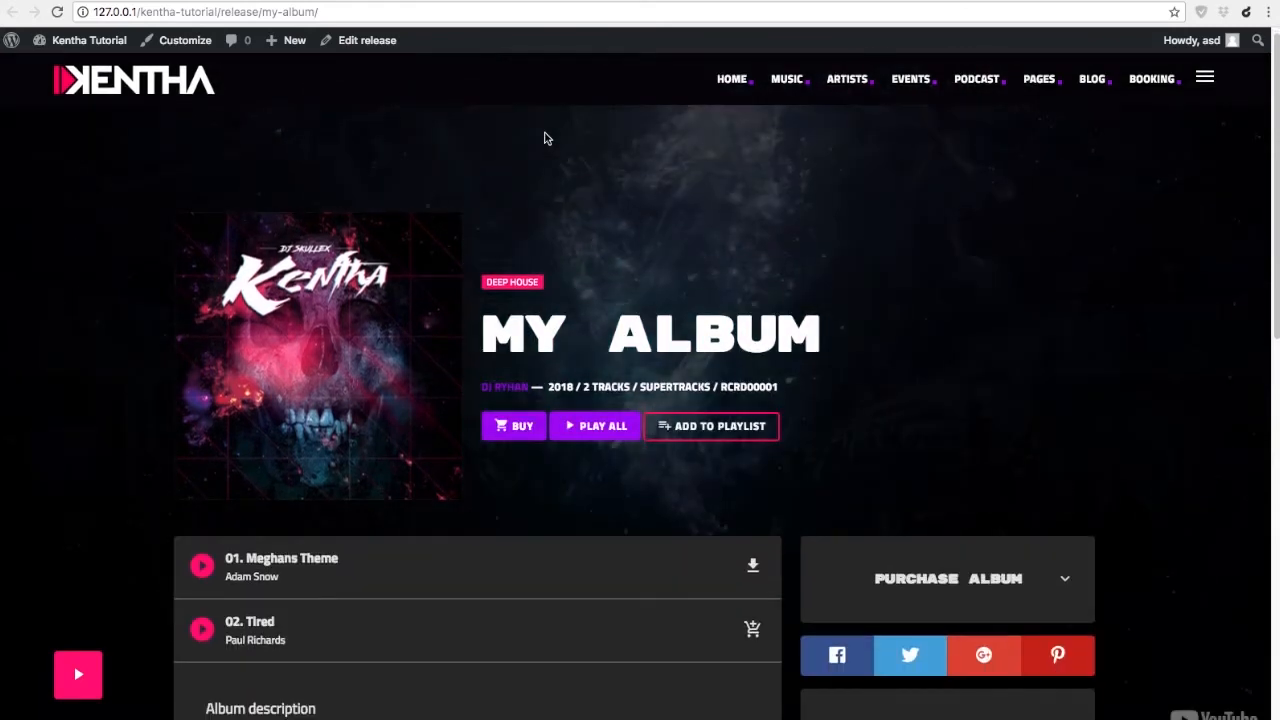
- Check the video background down the whole public album page with the fade-out turned off
scroll(545, 135, "down", 5)
scroll(545, 135, "down", 3)
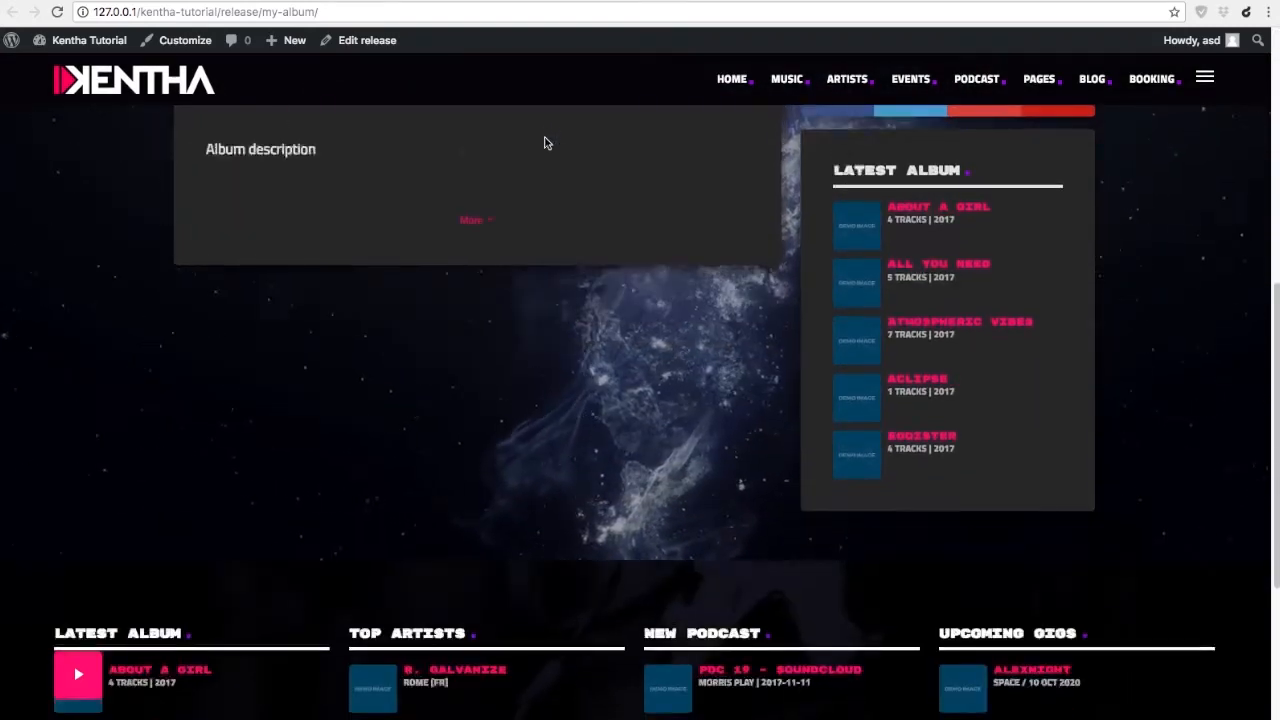
scroll(457, 337, "up", 8)
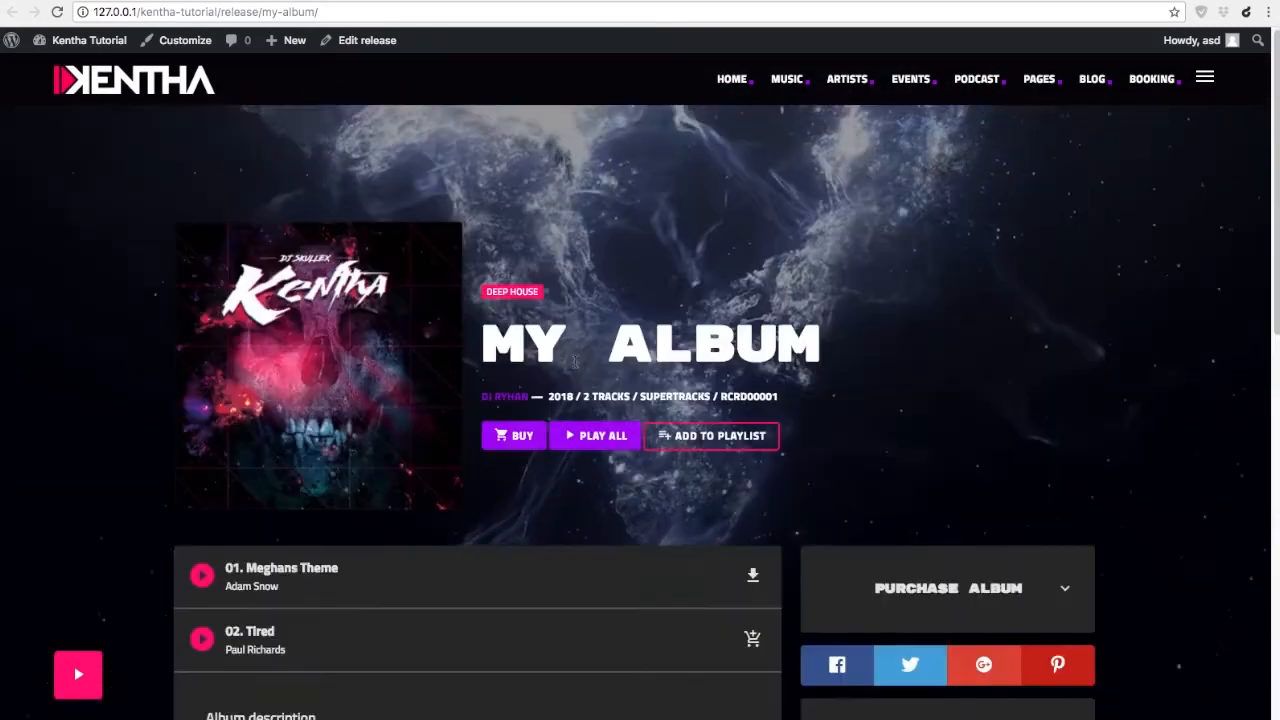
- Return to the release editor, collapse the page settings and look over the whole My Album release form
left_click(198, 2)
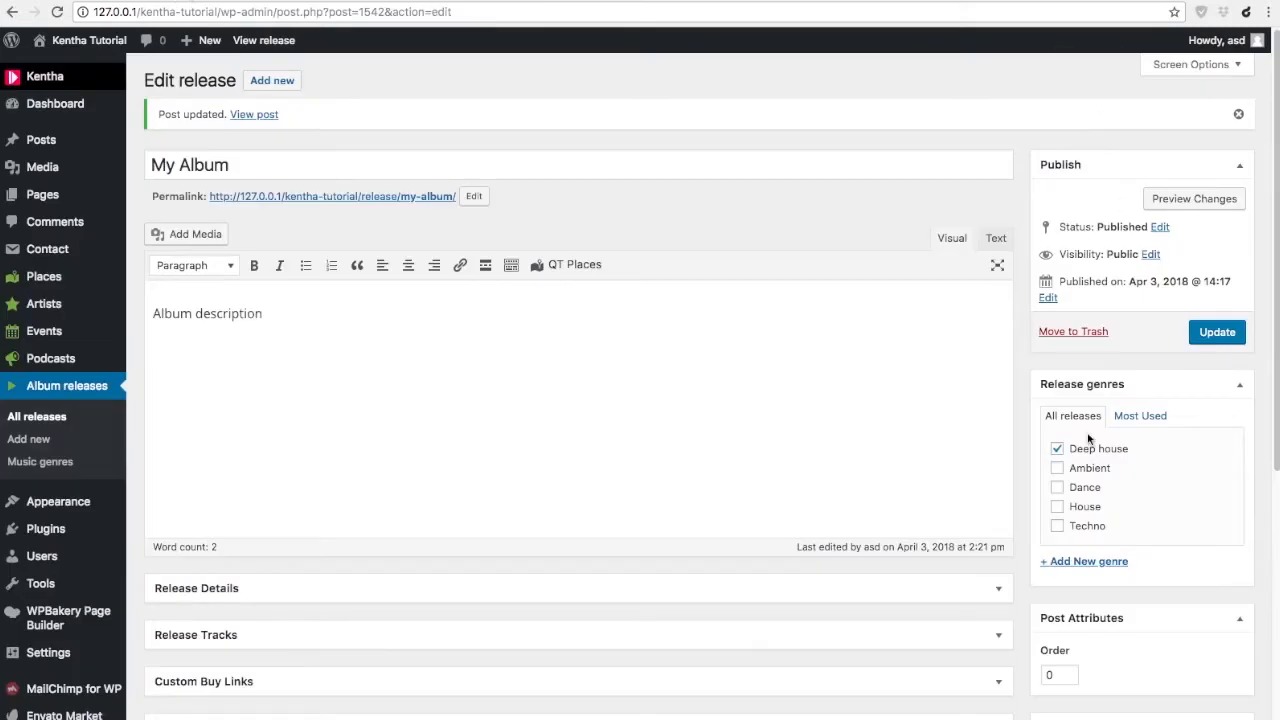
scroll(1076, 354, "down", 5)
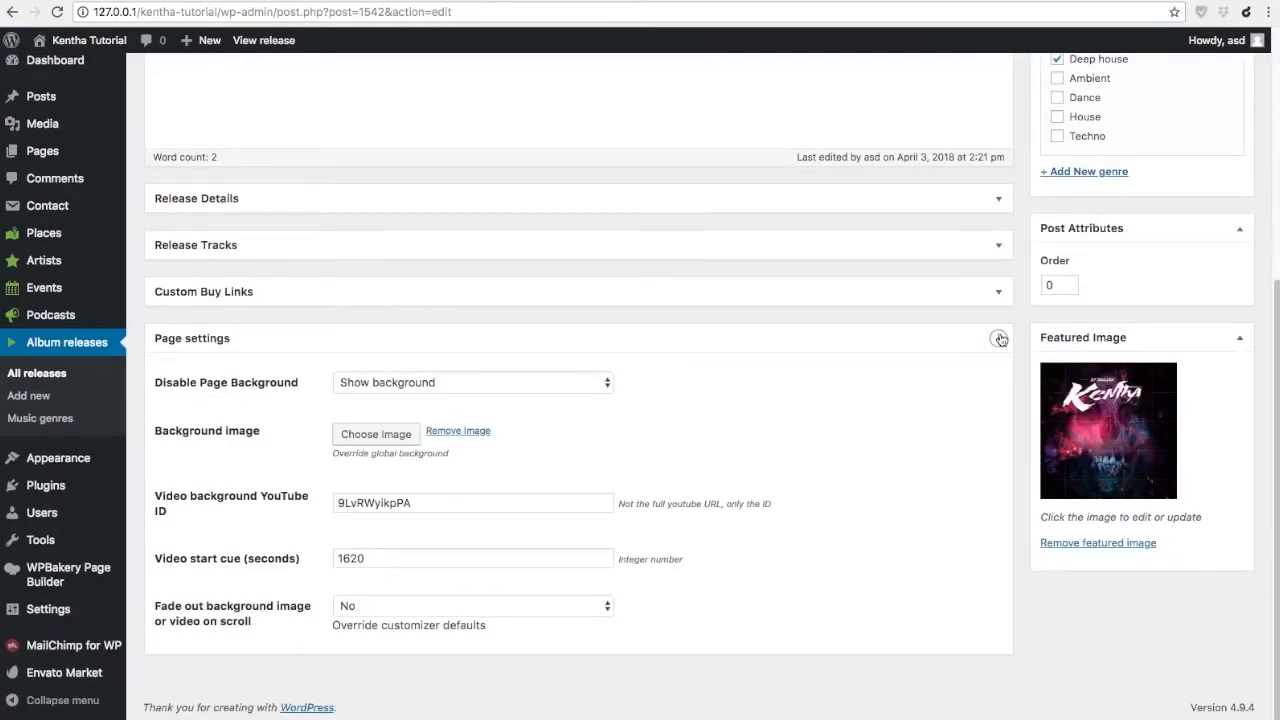
left_click(1000, 339)
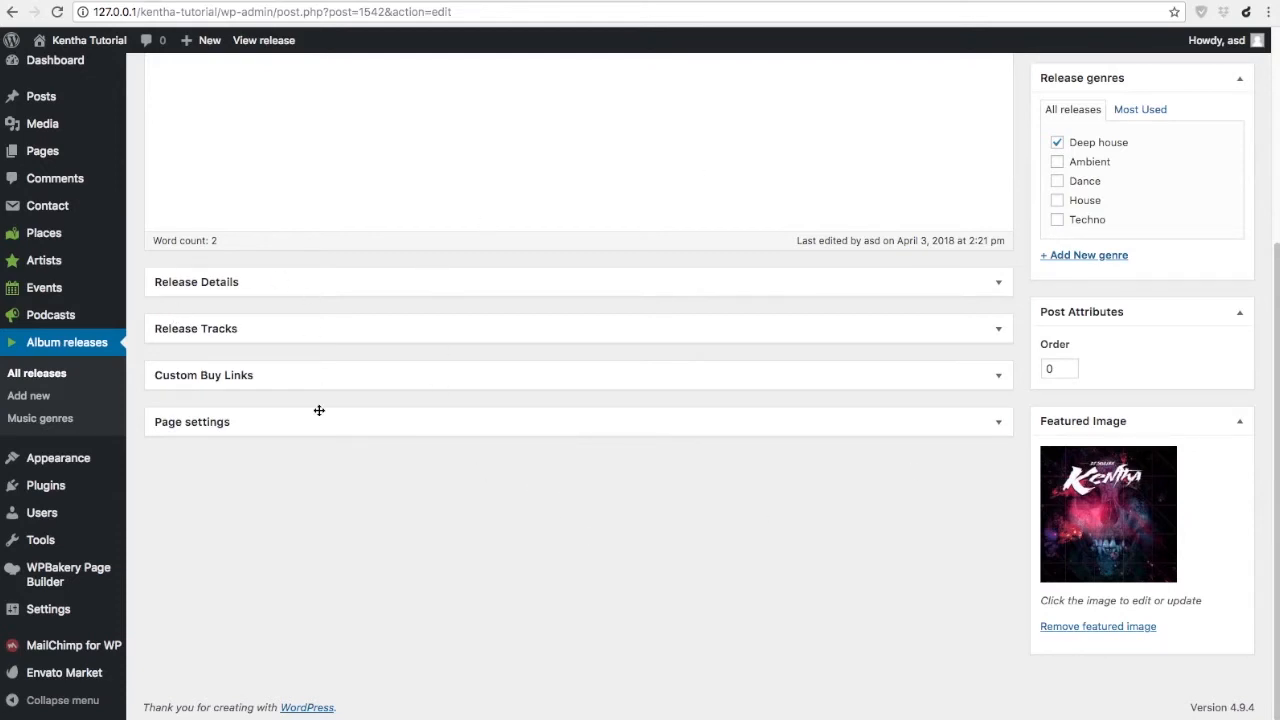
scroll(540, 450, "up", 2)
scroll(140, 330, "up", 5)
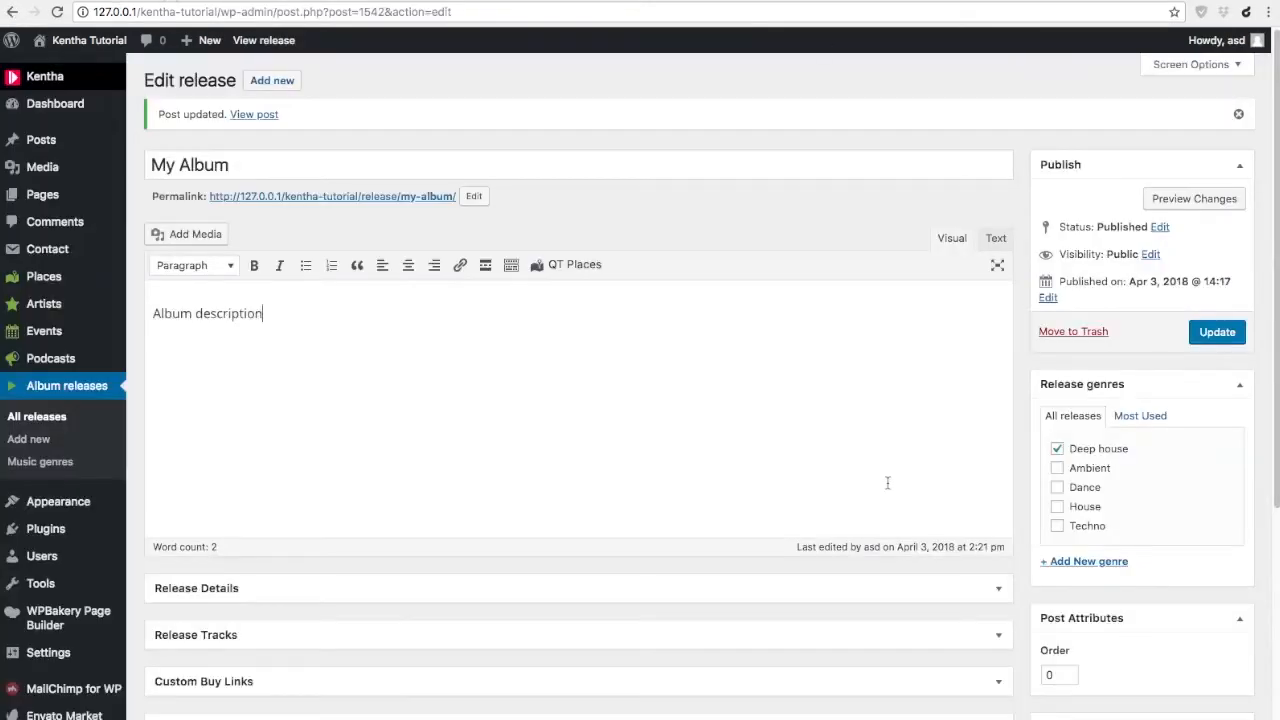
scroll(586, 497, "down", 3)
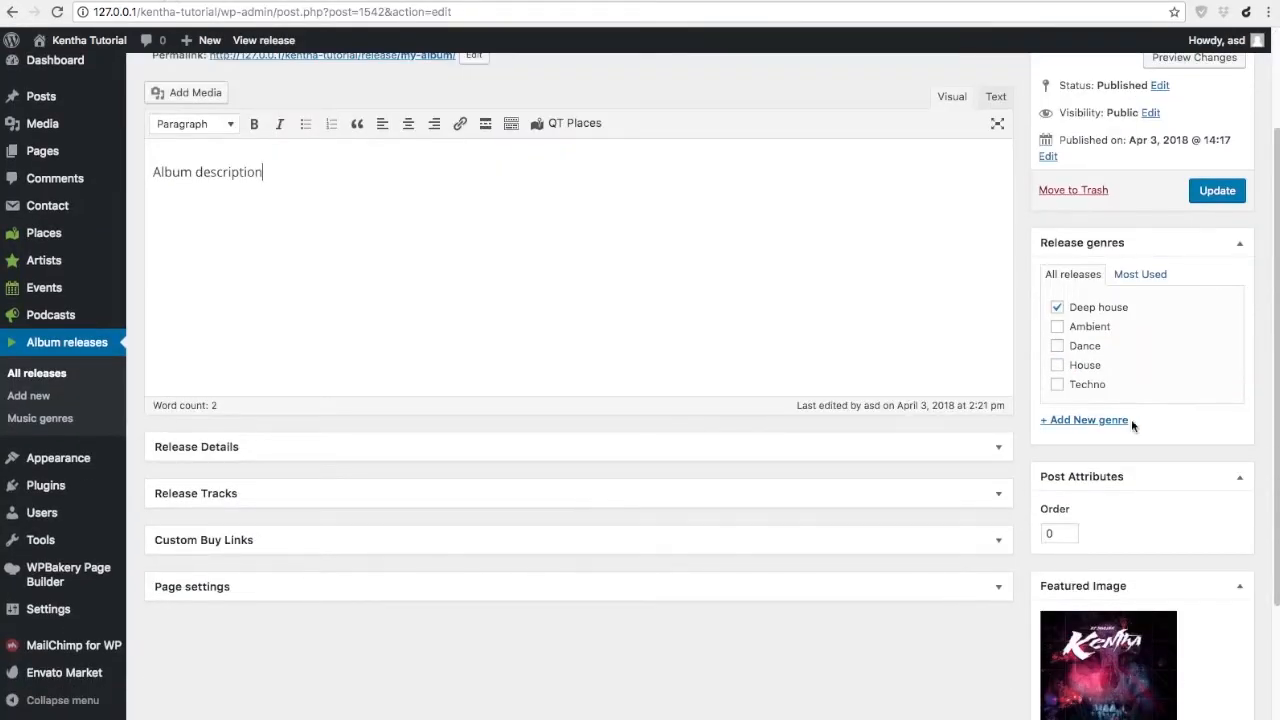
scroll(1131, 422, "up", 3)
scroll(701, 507, "down", 2)
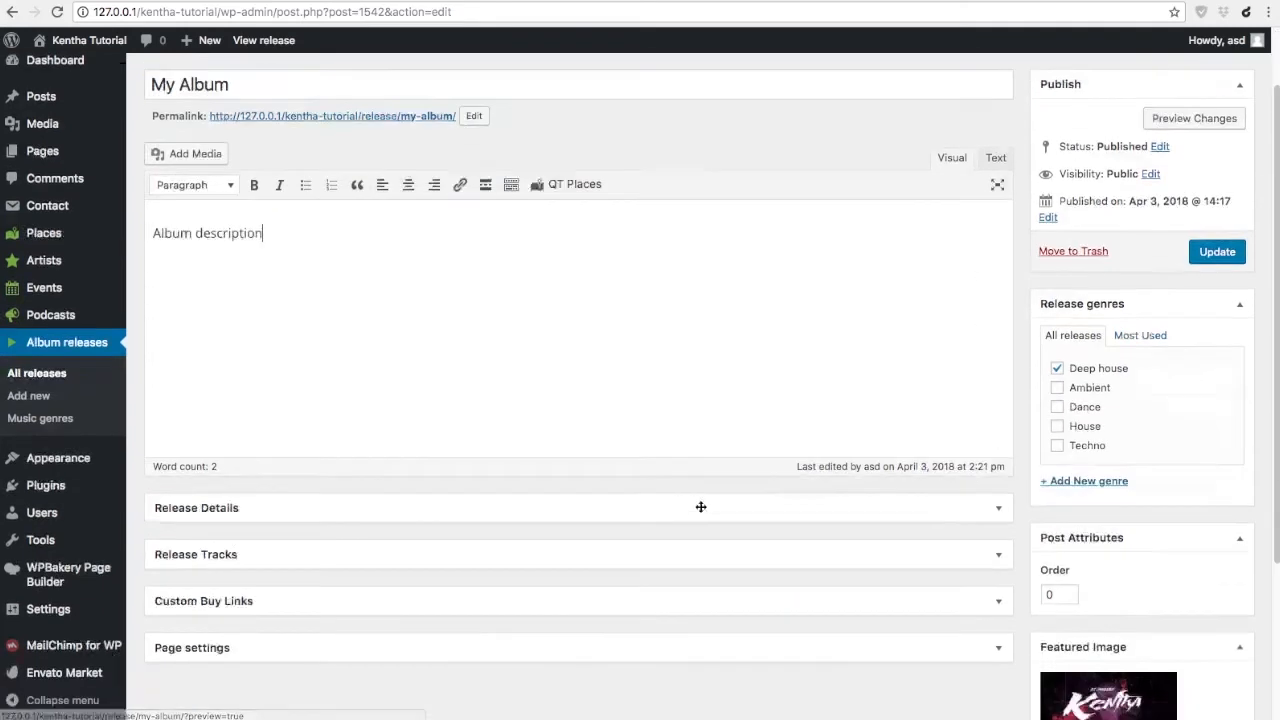
- Expand the release details and release tracks sections to review the album's entered data
left_click(275, 506)
scroll(322, 501, "down", 5)
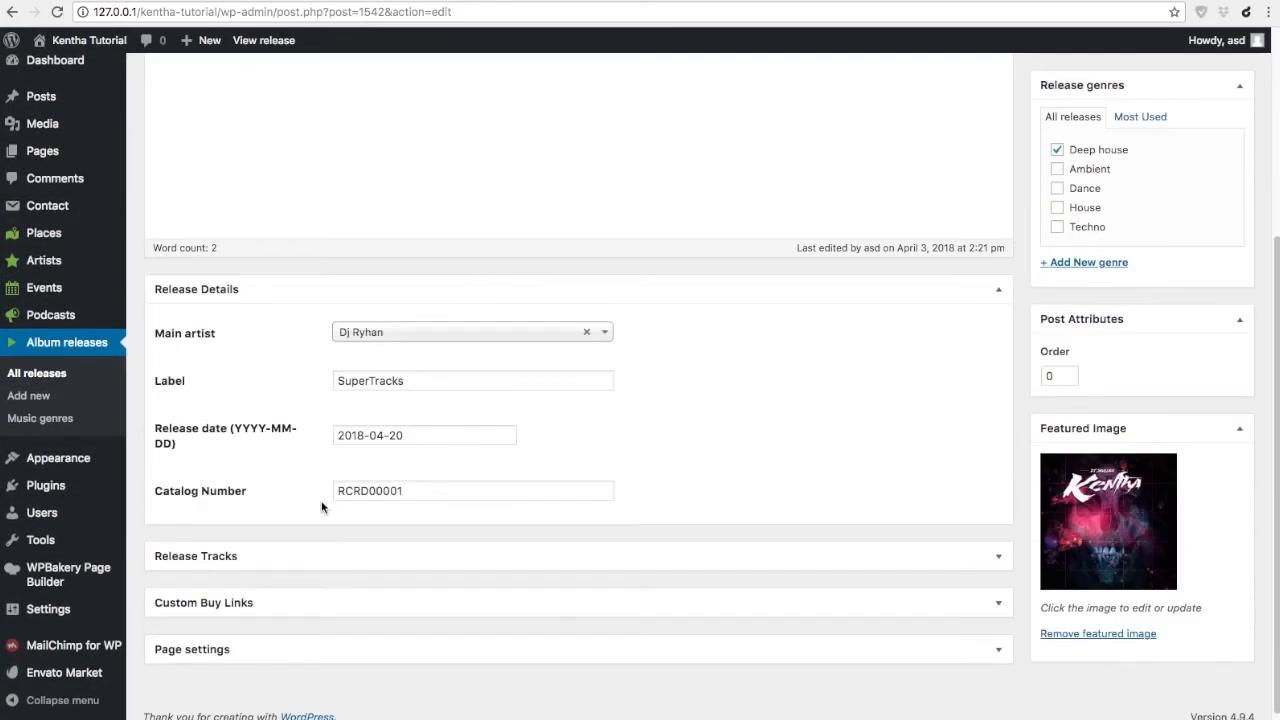
left_click(275, 551)
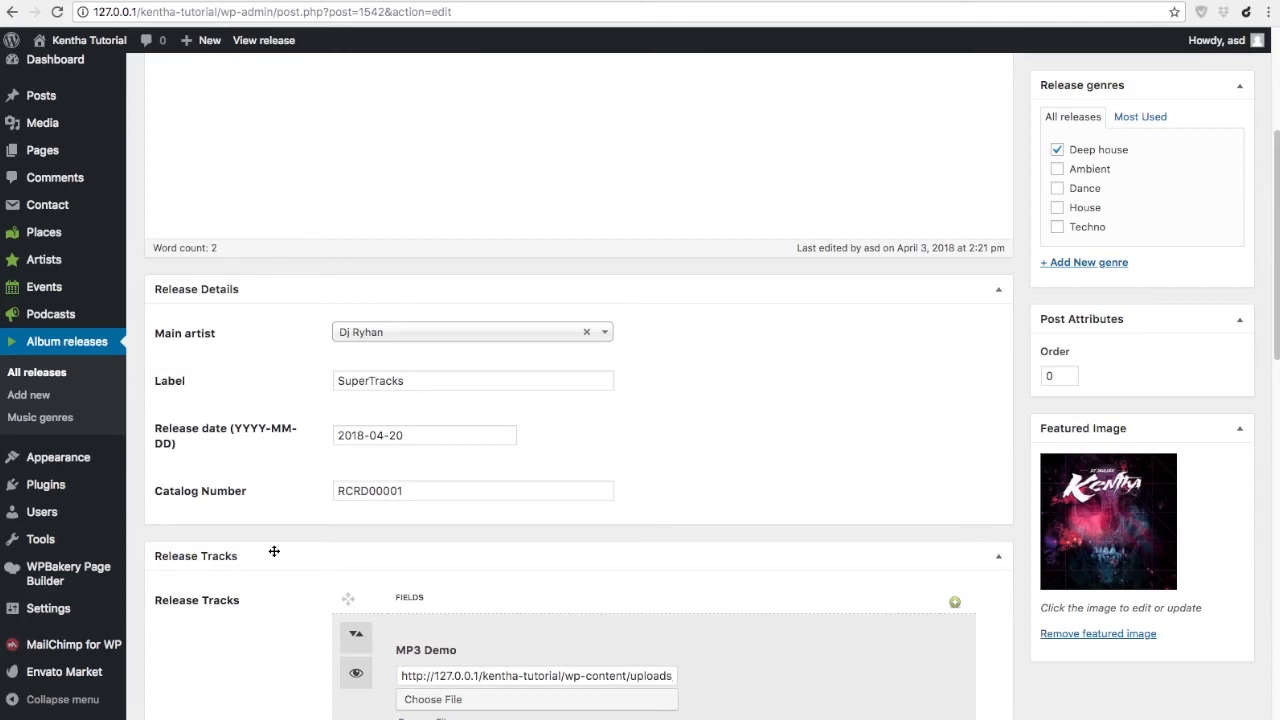
scroll(274, 551, "up", 6)
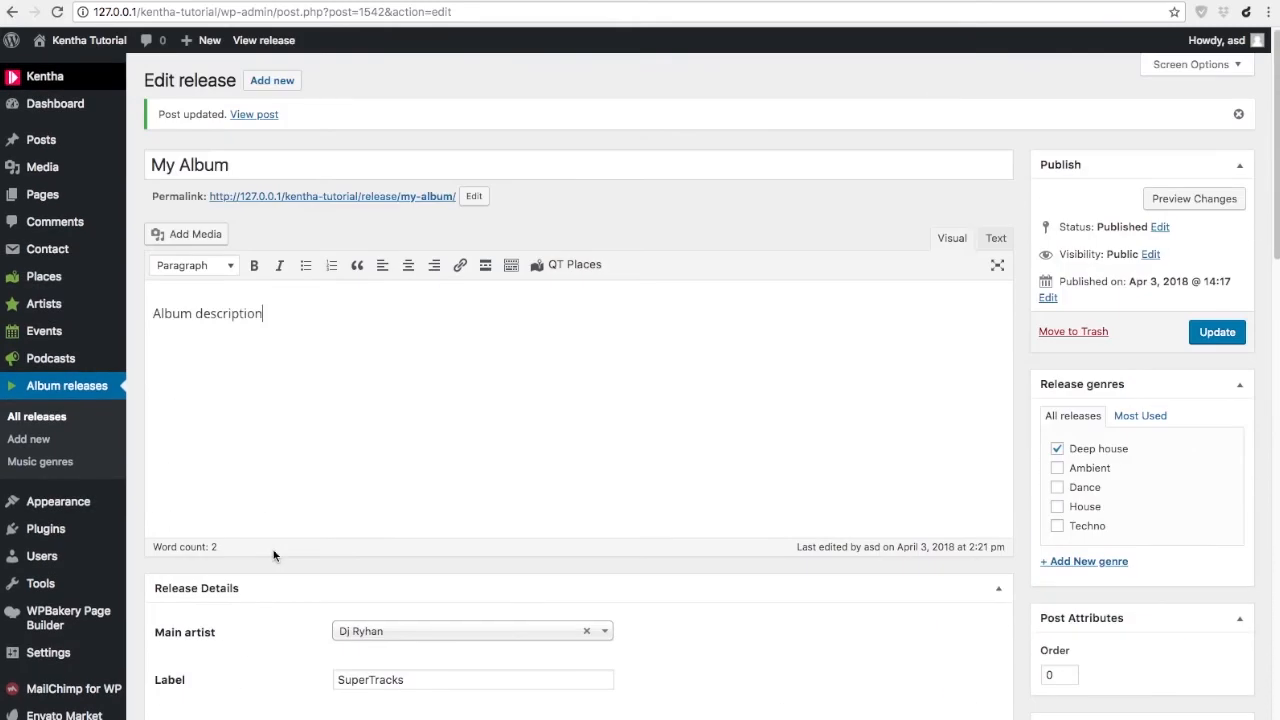
- Switch to the public album page and review its header, track list and sidebar over the video background
left_click(513, 1)
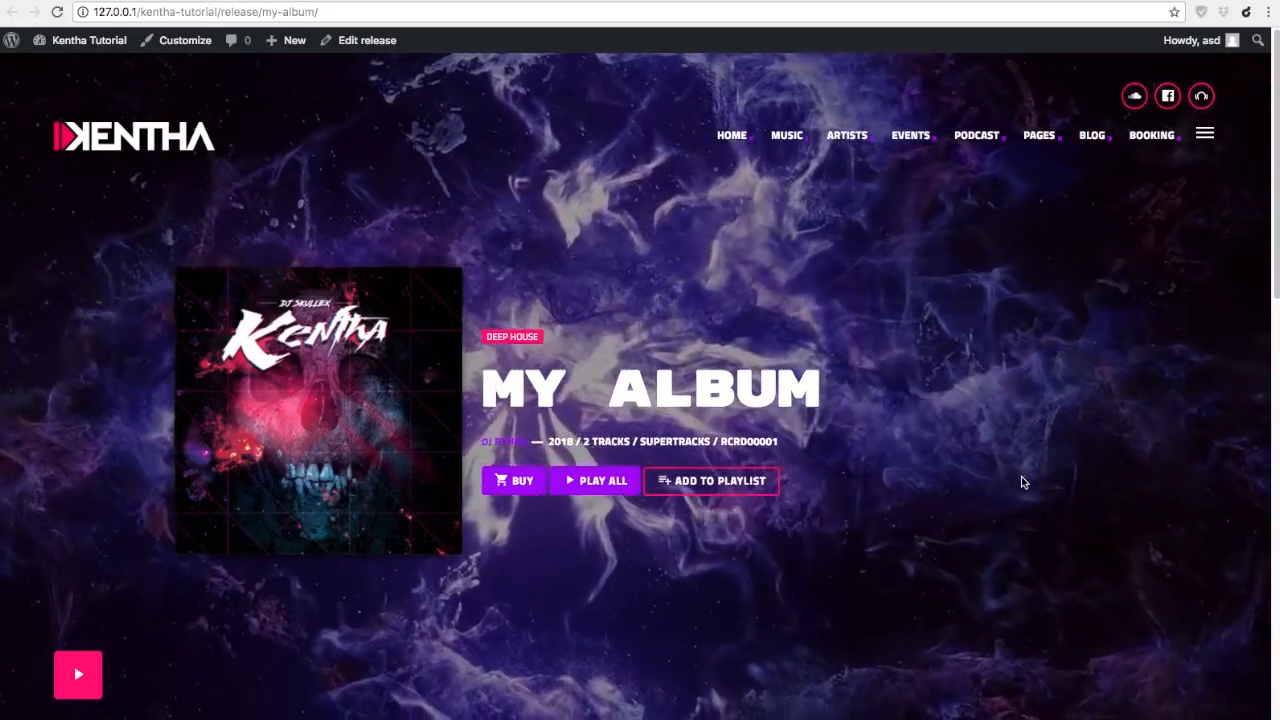
scroll(1021, 477, "down", 1)
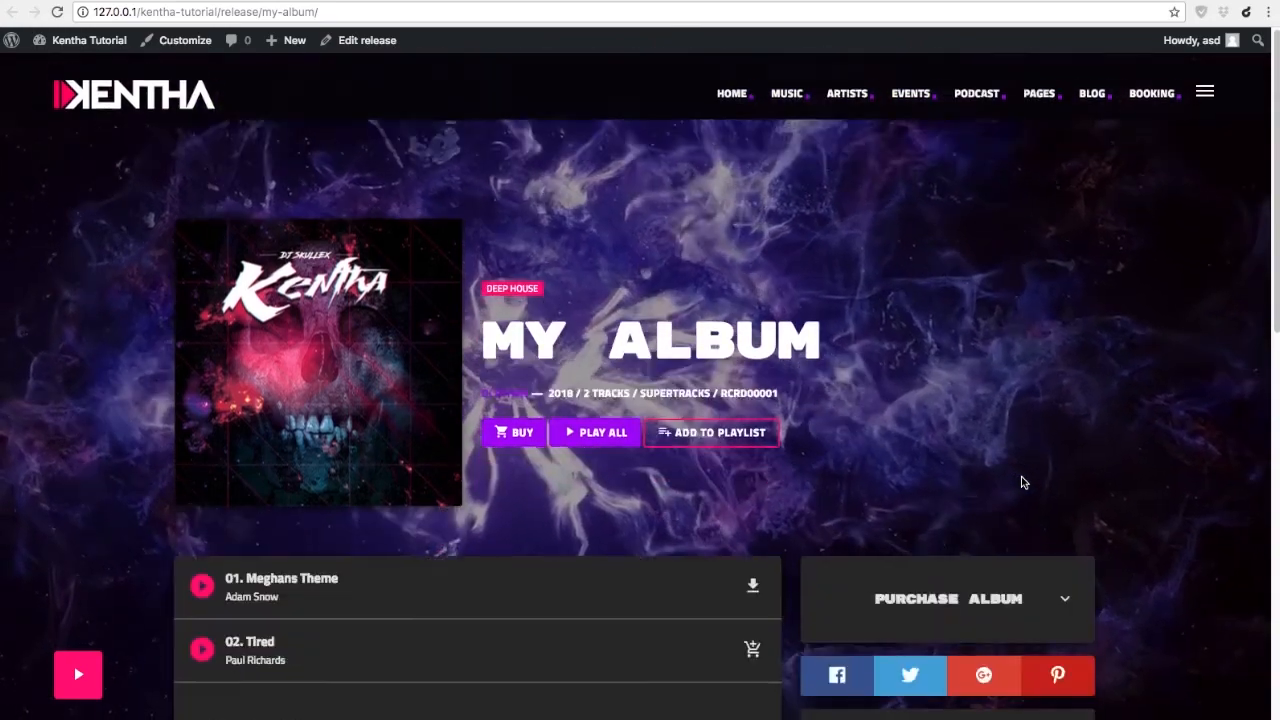
scroll(1022, 483, "down", 5)
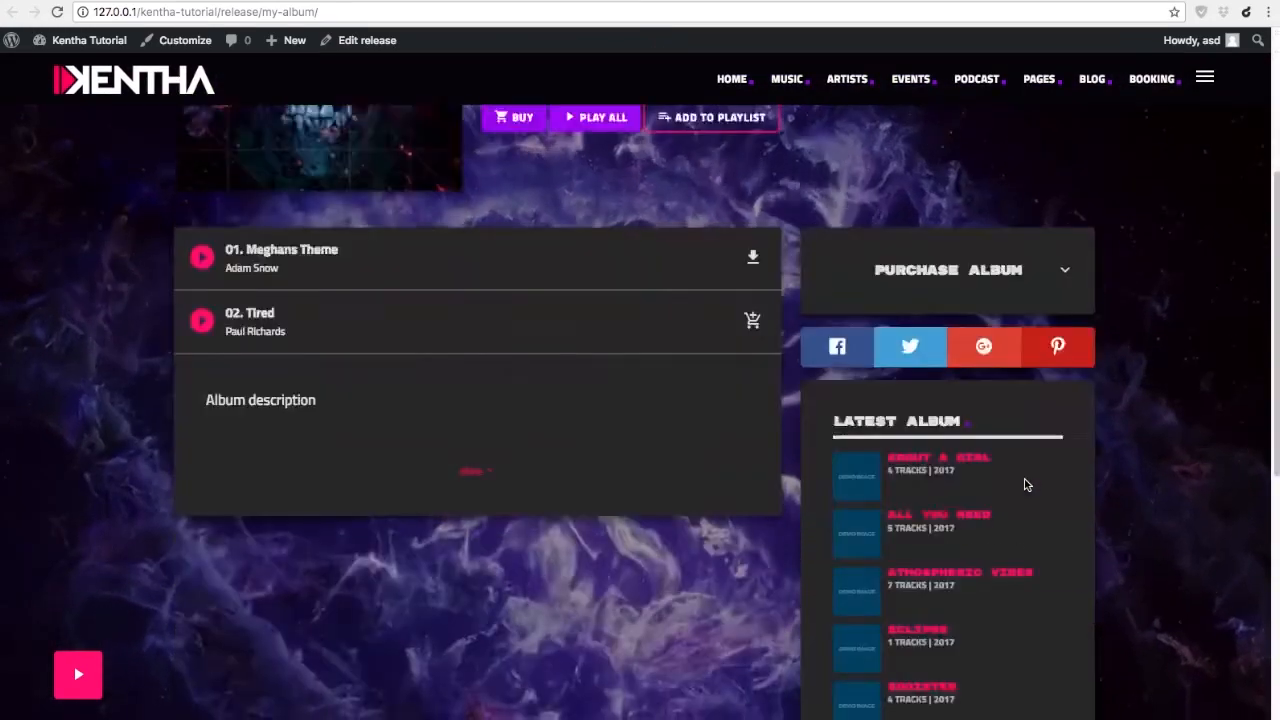
scroll(1025, 485, "up", 6)
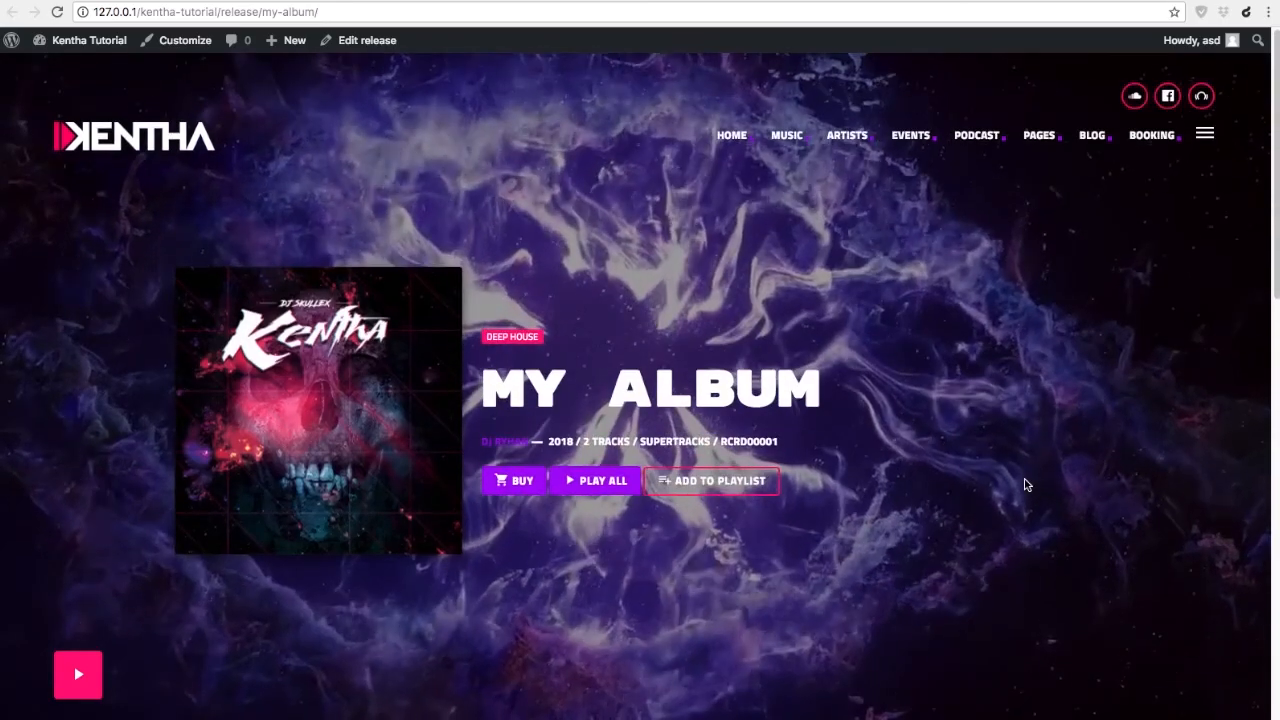